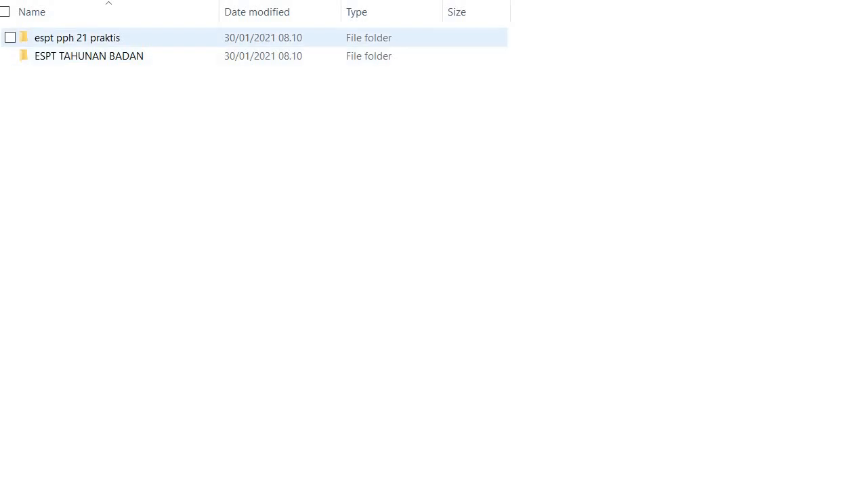
Step: Open the espt pph 21 praktis folder to show its installers and guide
left_click(77, 38)
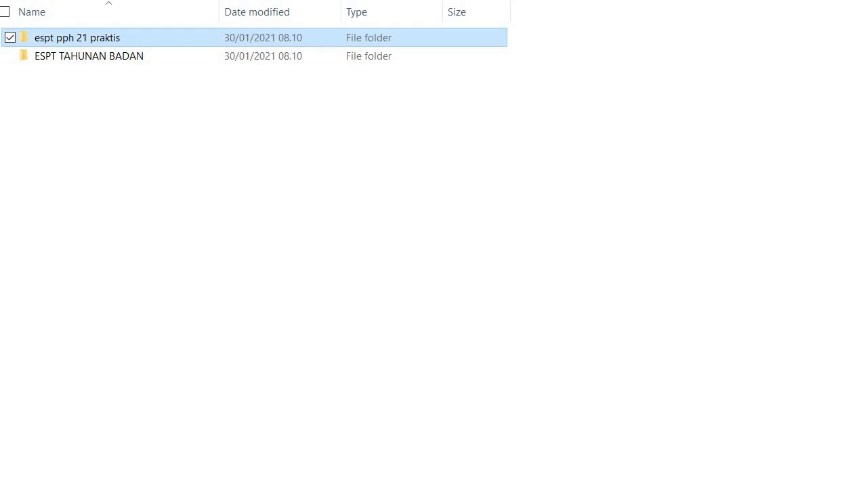
left_click(89, 56)
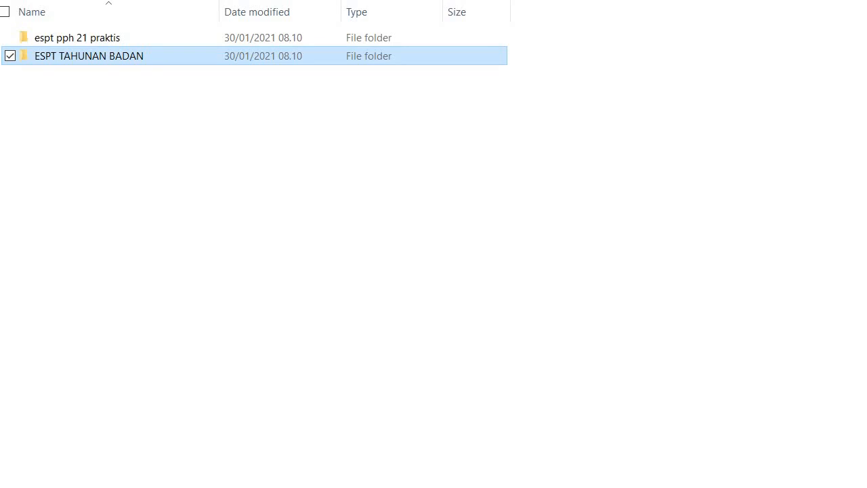
left_click(78, 38)
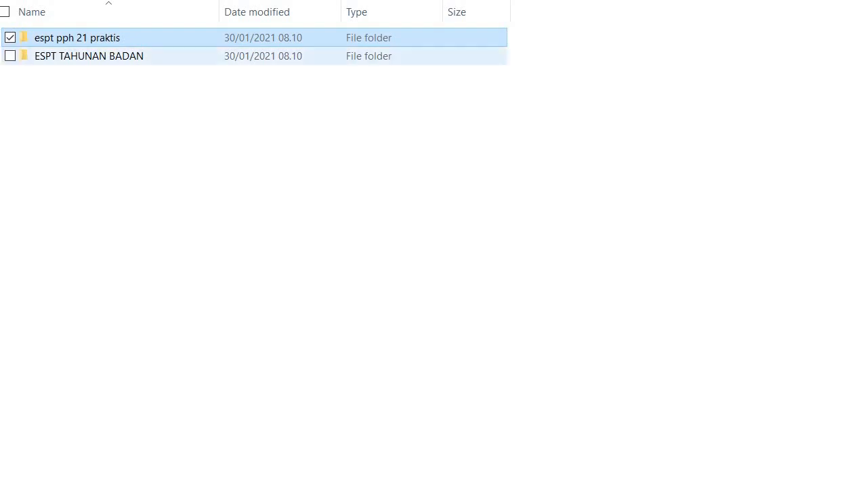
key("Return")
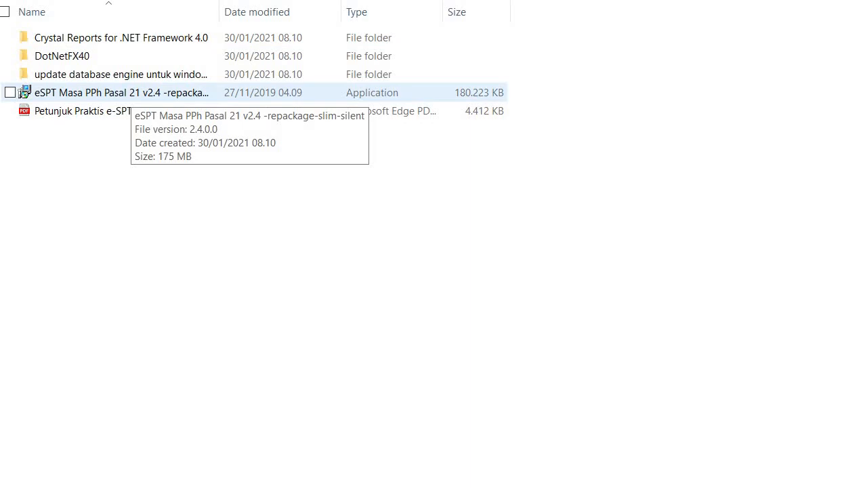
Step: Install eSPT Masa PPh Pasal 21 v2.4, replacing all existing files, then close the setup
right_click(159, 94)
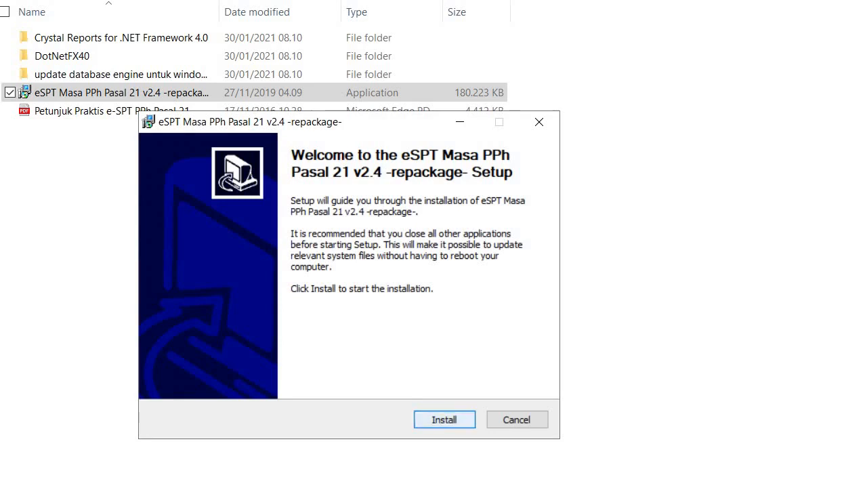
key("Return")
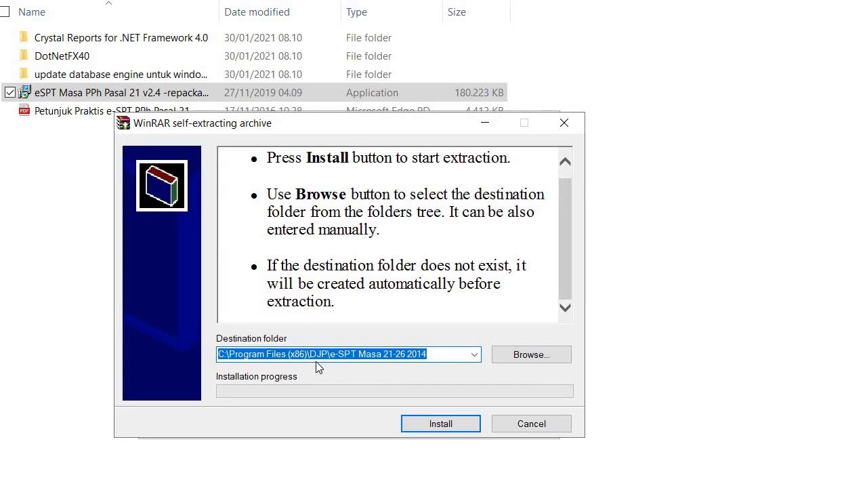
left_click(444, 423)
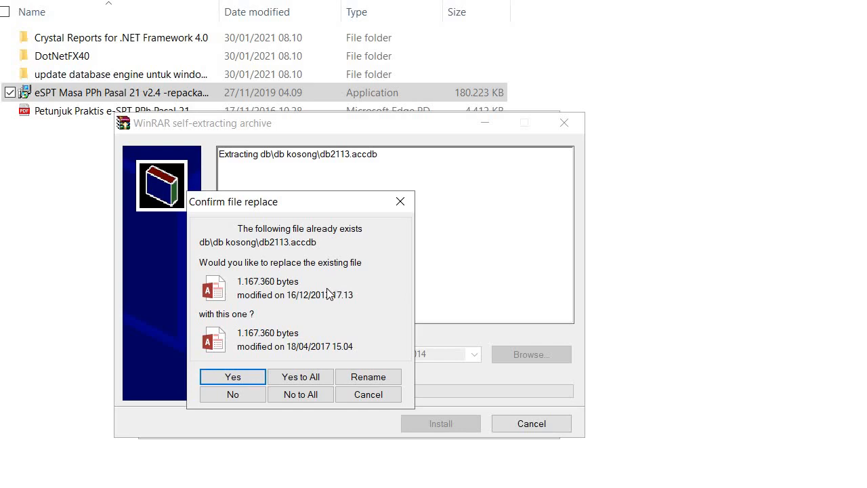
left_click(301, 378)
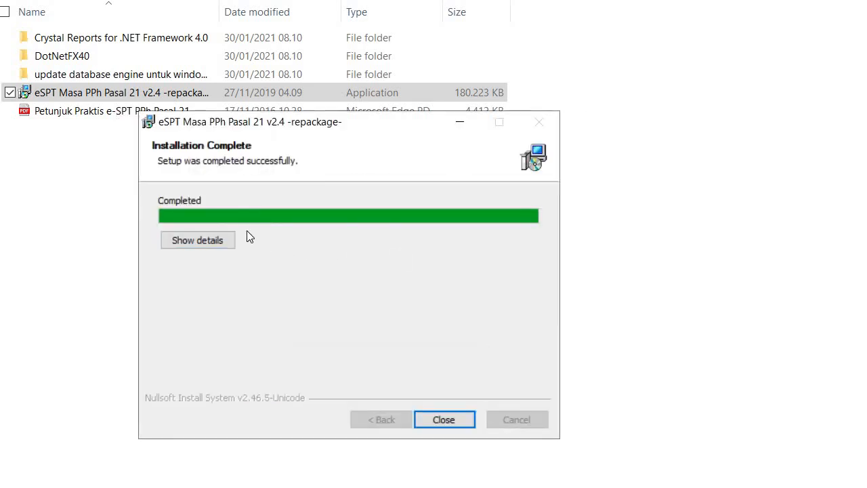
left_click(438, 418)
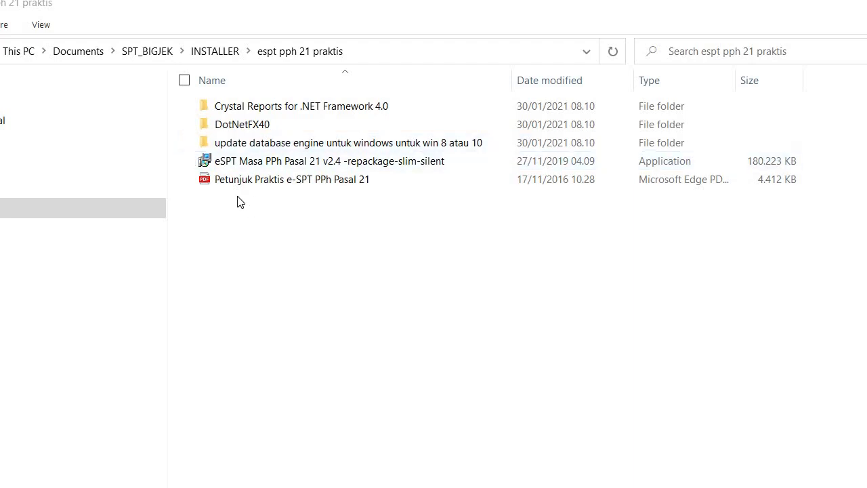
Step: Repair the 32-bit Access database engine 2007 from the update database engine folder, then return
double_click(265, 148)
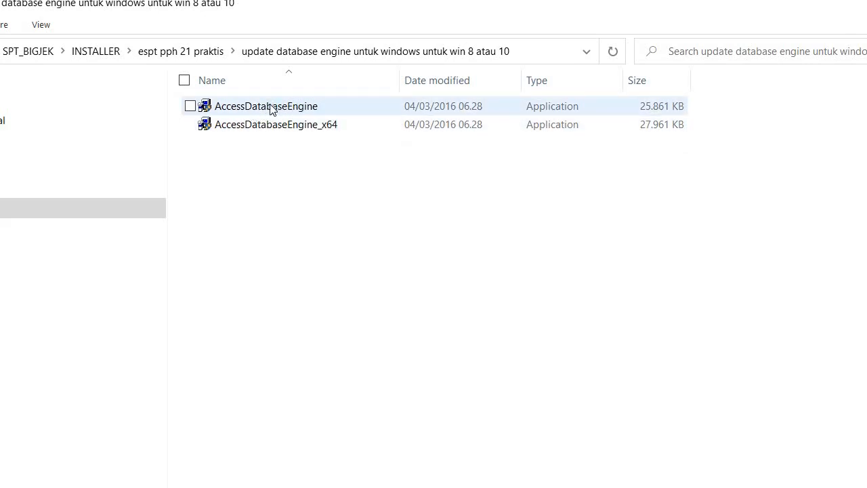
mouse_move(274, 112)
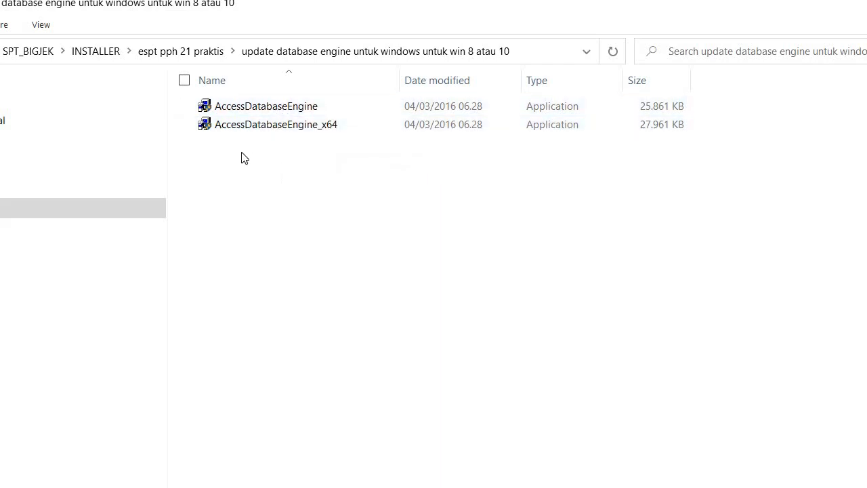
left_click(269, 111)
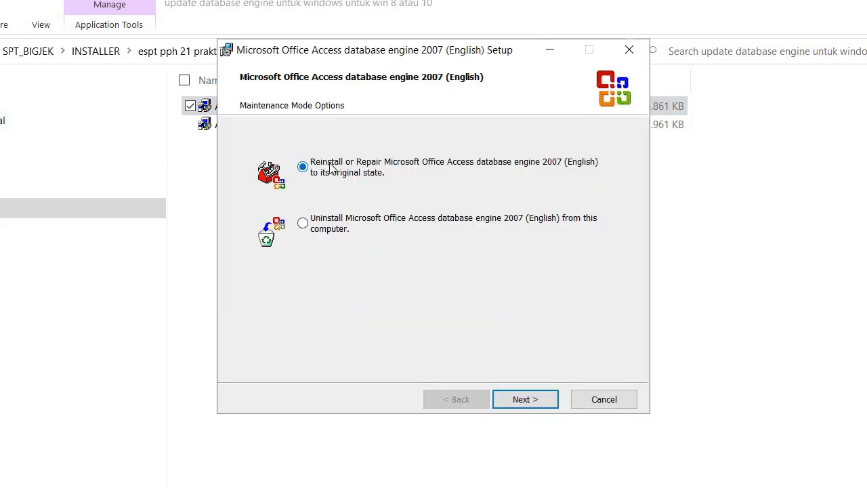
left_click(523, 399)
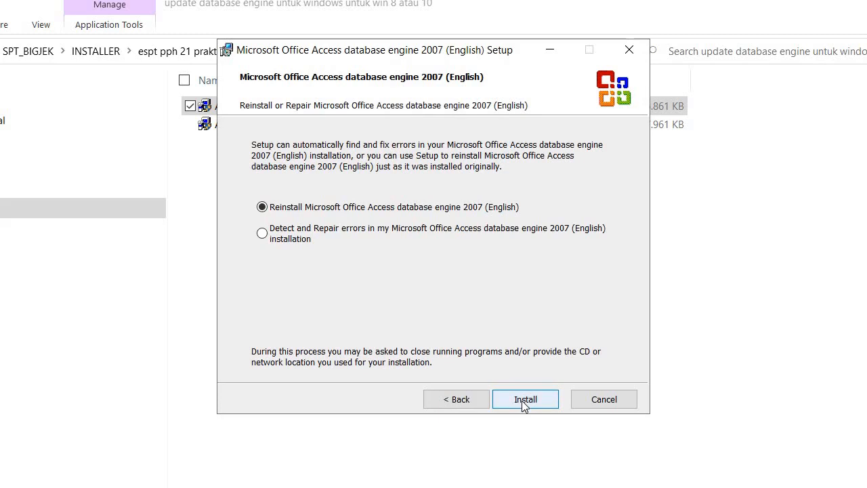
left_click(523, 400)
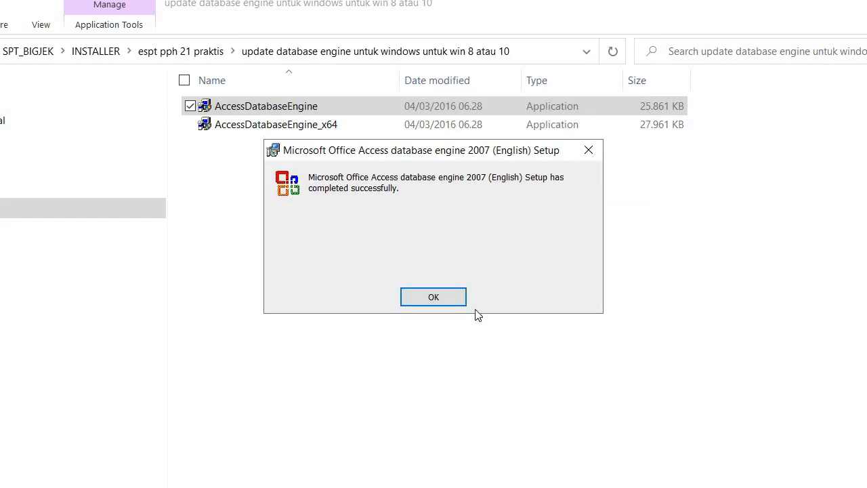
left_click(442, 301)
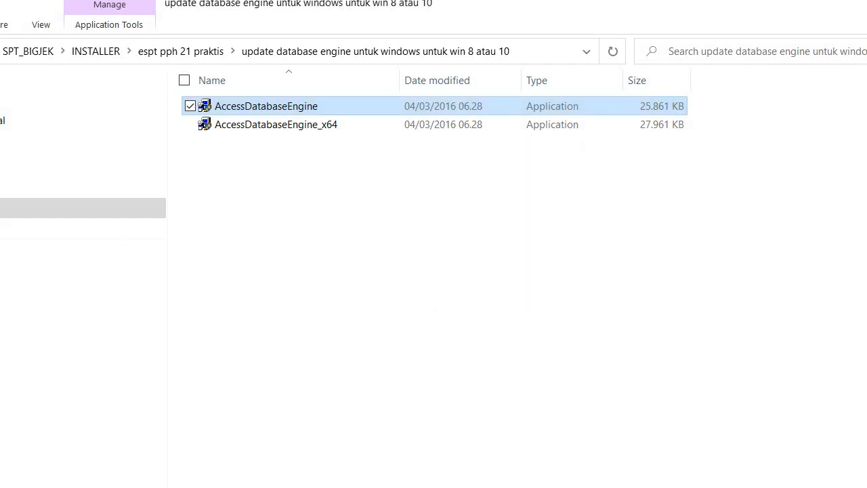
left_click(0, 52)
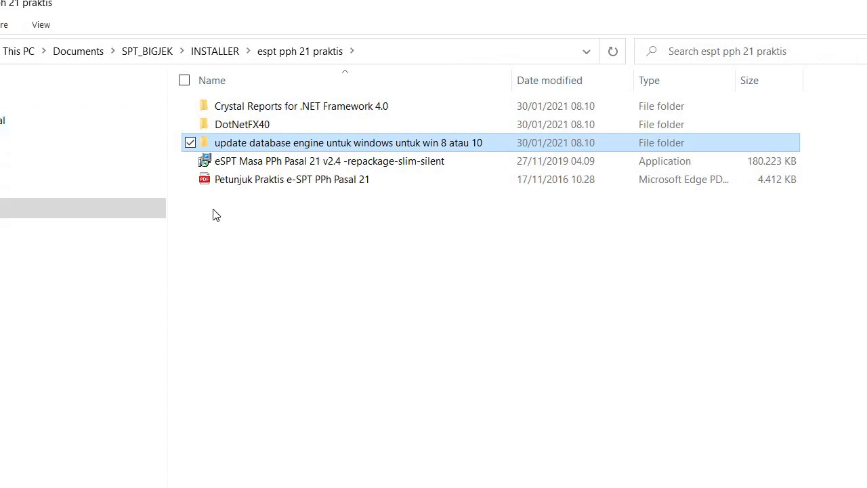
Step: Reinstall CRRuntime_32bit_13_0_7 from the Crystal Reports for .NET Framework 4.0 folder
left_click(276, 108)
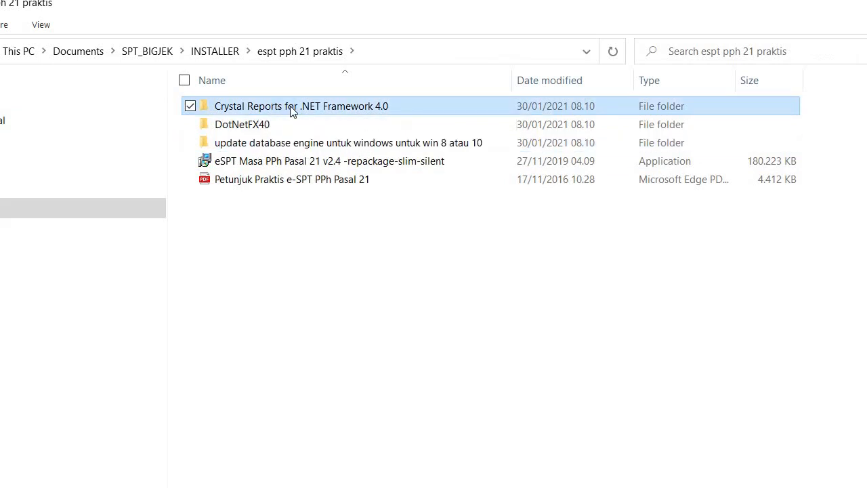
double_click(300, 109)
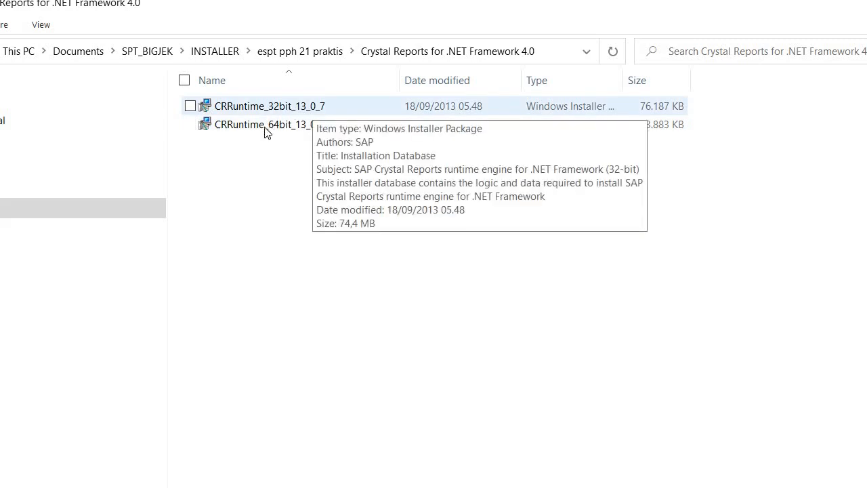
double_click(298, 109)
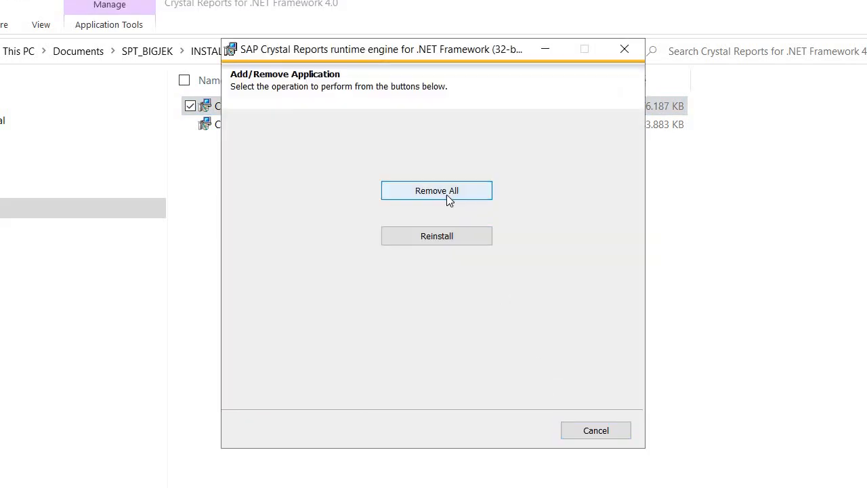
left_click(462, 240)
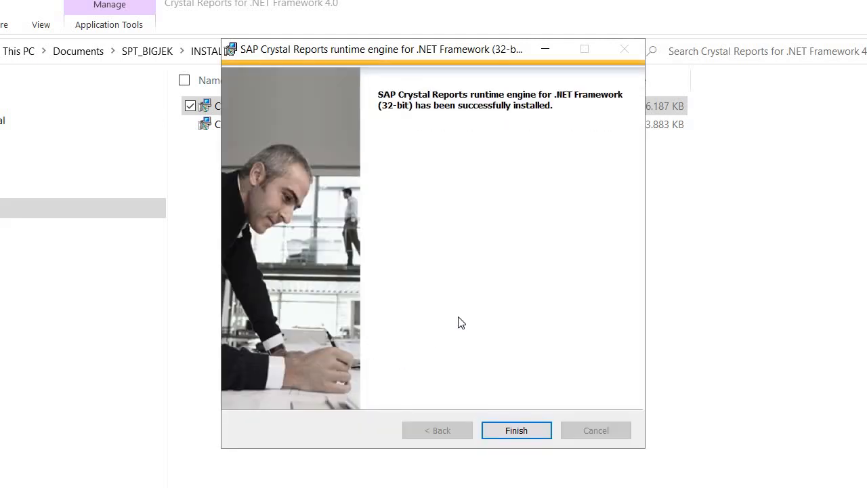
left_click(516, 431)
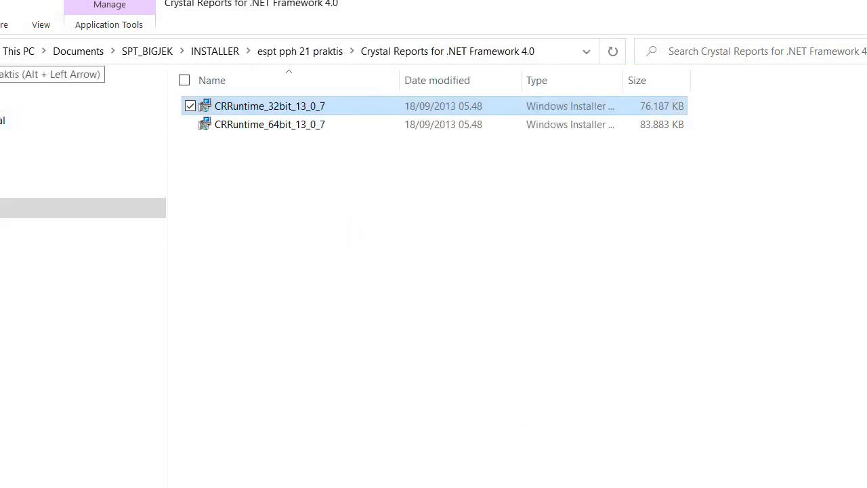
Step: Go back to the espt pph 21 praktis folder
key("alt+Left")
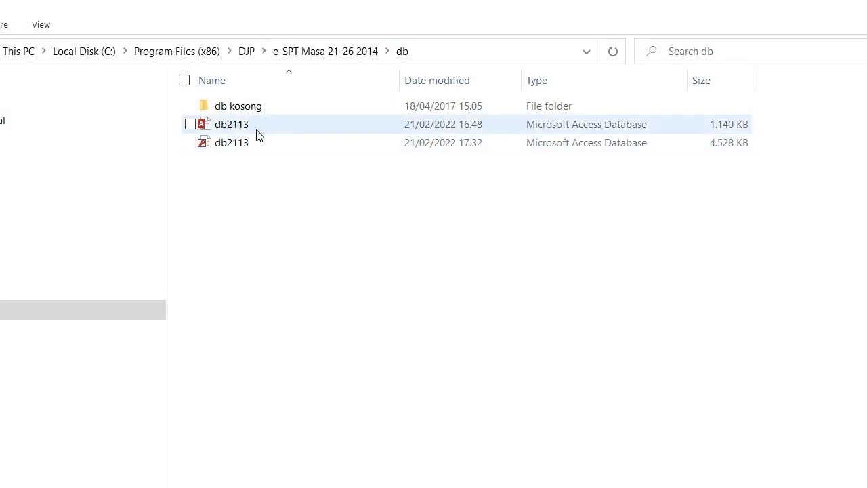
Step: Duplicate the larger db2113 database inside the db folder, granting administrator permission
left_click(248, 150)
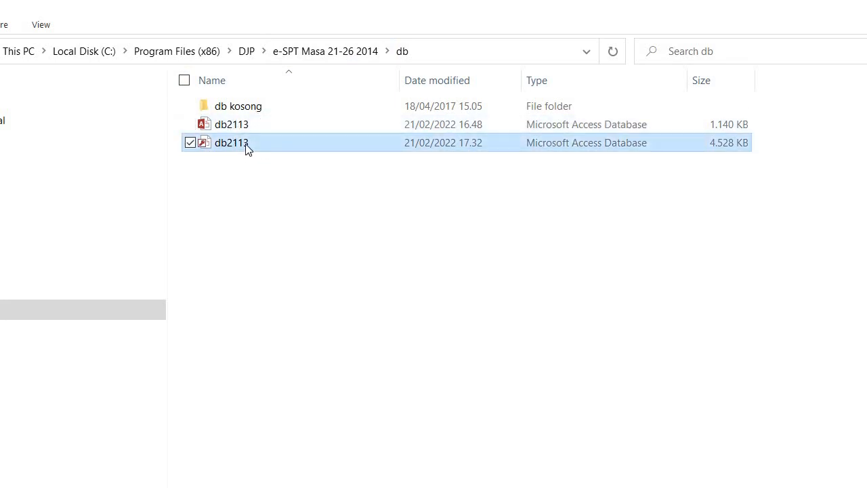
right_click(246, 145)
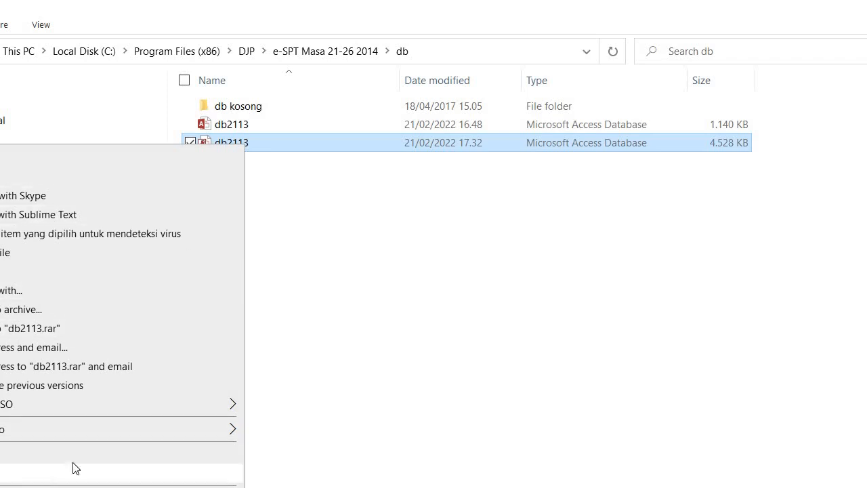
left_click(49, 480)
left_click(324, 208)
right_click(324, 207)
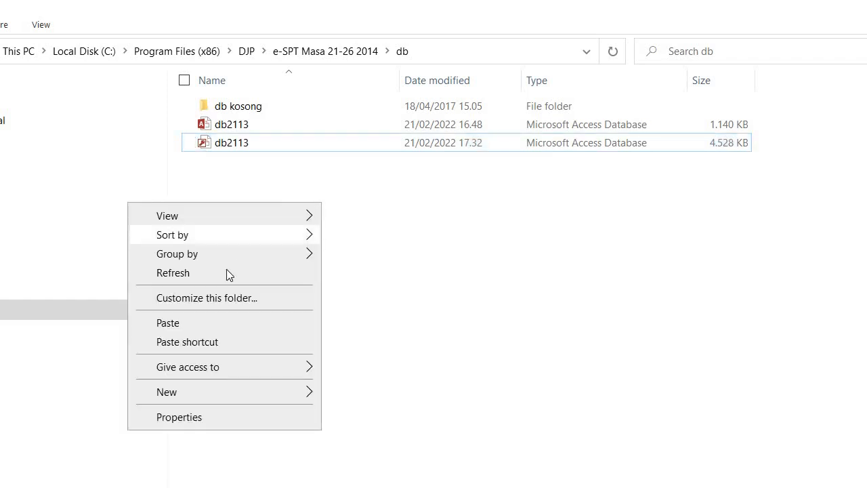
left_click(193, 324)
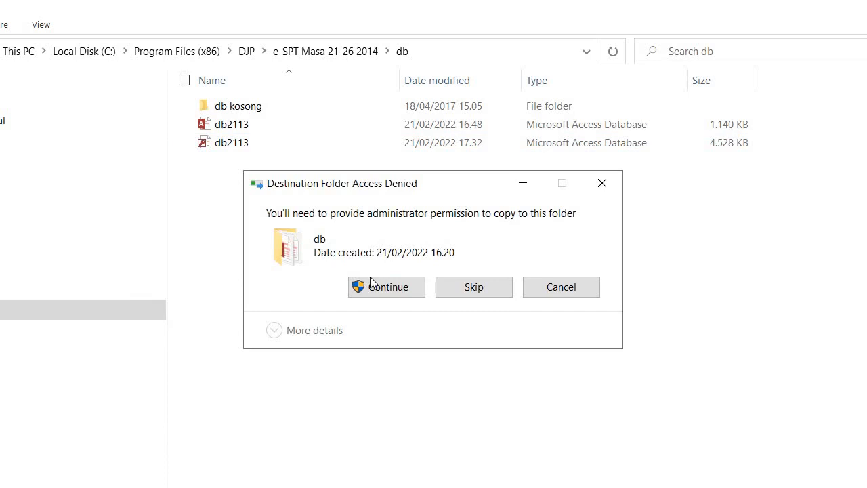
left_click(370, 281)
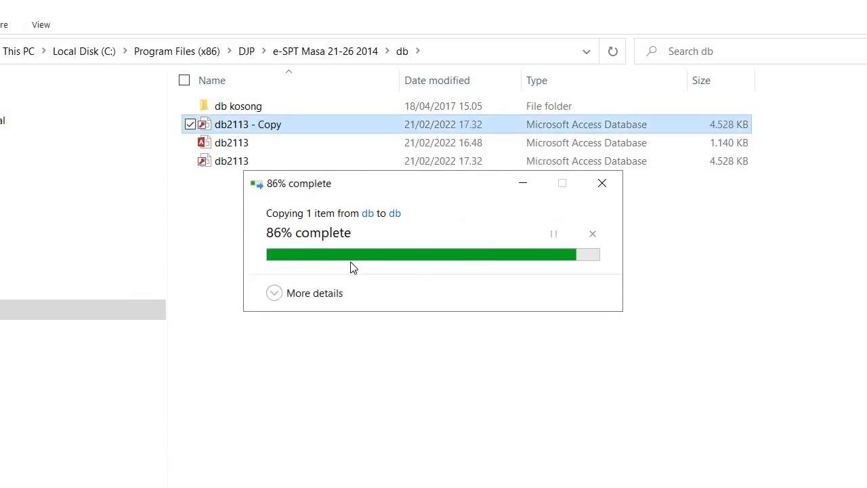
Step: Rename 'db2113 - Copy' to 'db2113_2021'
right_click(280, 126)
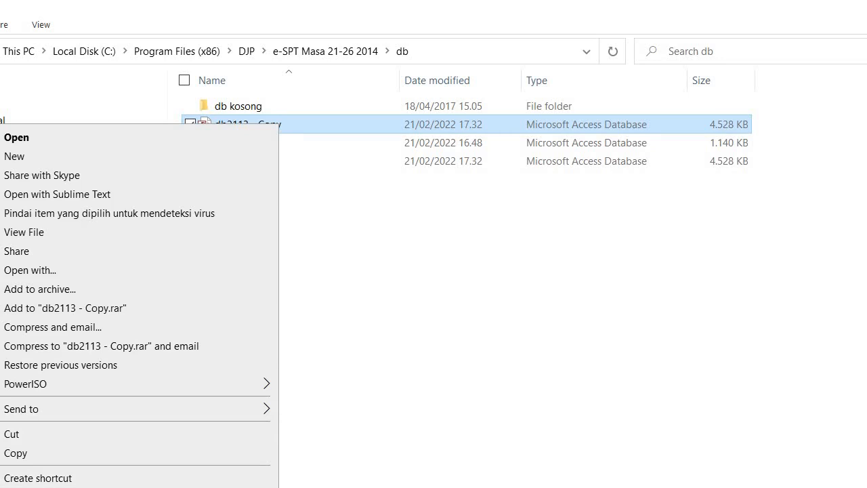
key("m")
left_click(297, 123)
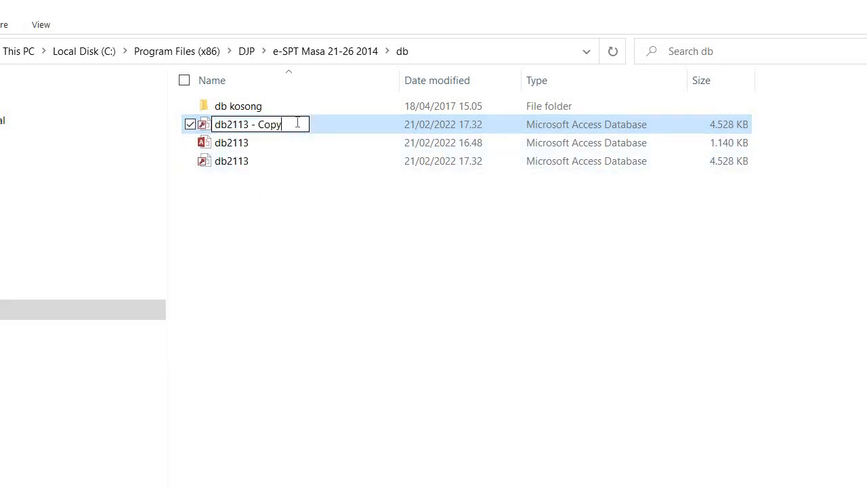
key("BackSpace")
key("BackSpace")
key("BackSpace")
key("BackSpace")
key("BackSpace")
key("BackSpace")
key("BackSpace")
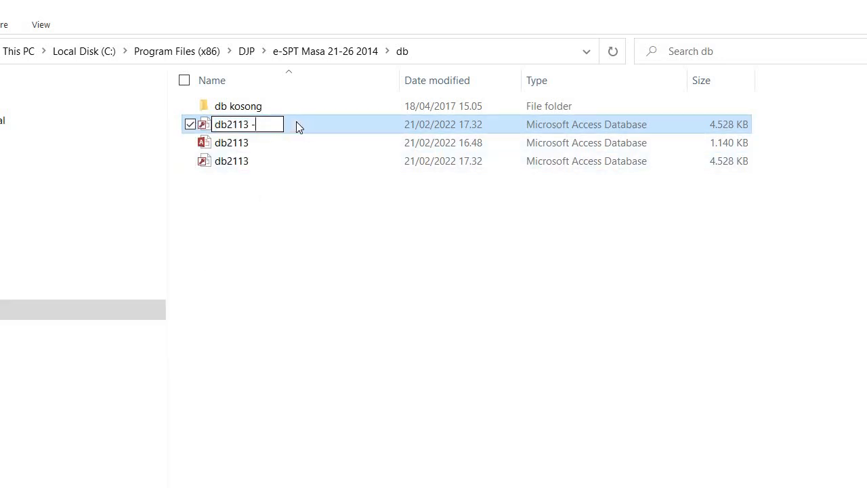
type("_2021")
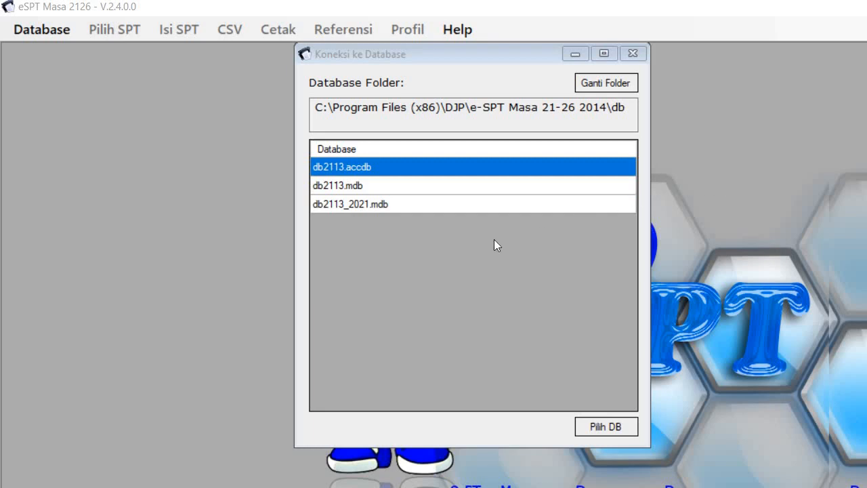
Step: Connect eSPT to the db2113_2021.mdb database
left_click(438, 205)
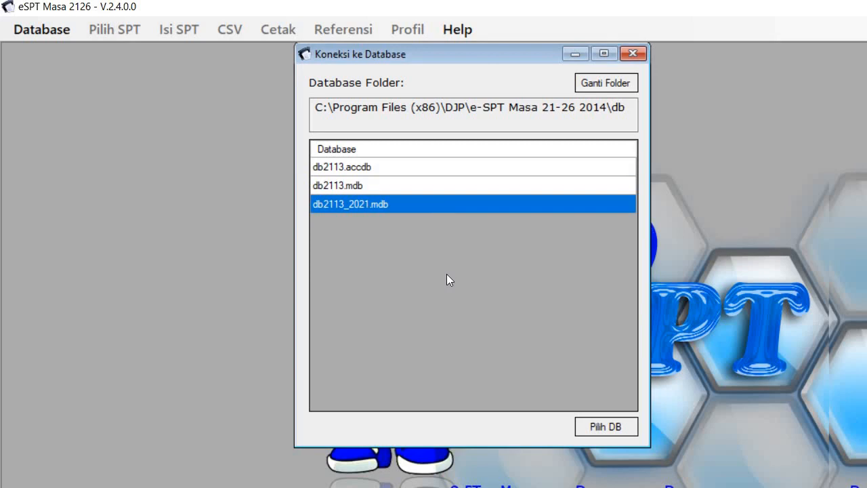
left_click(613, 429)
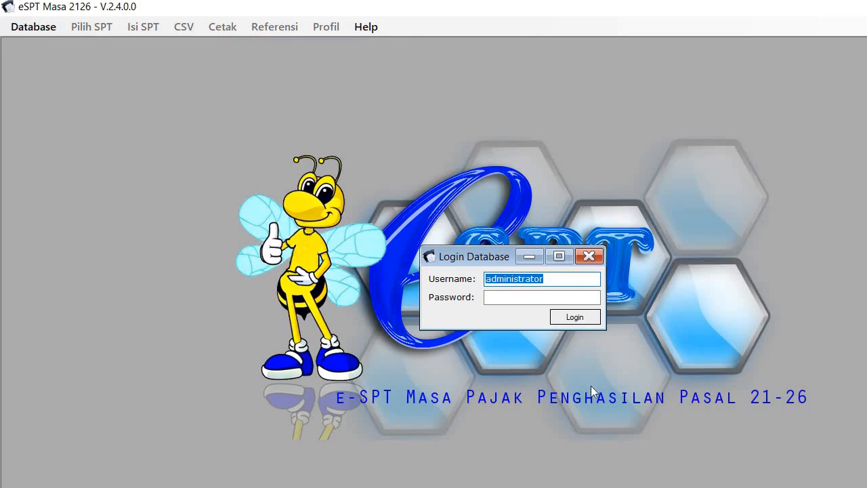
Step: Log in to the database with the account password
left_click(497, 298)
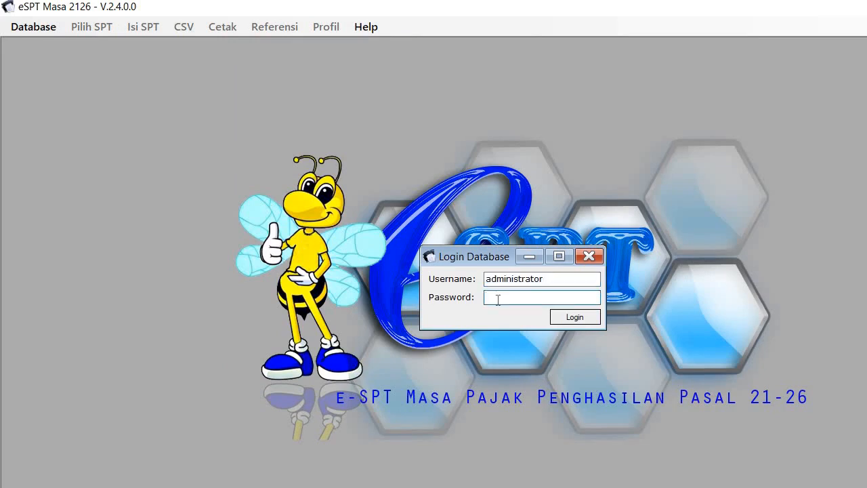
type("123")
left_click(575, 317)
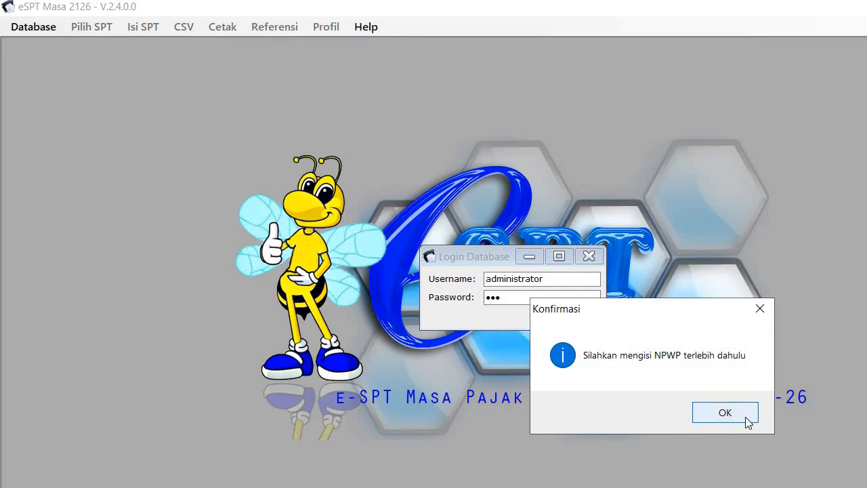
Step: Paste the taxpayer's NPWP and save it
left_click(724, 413)
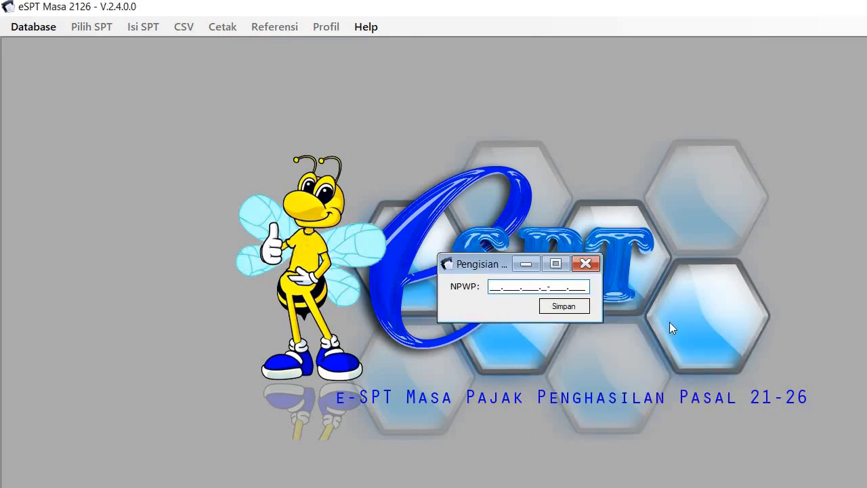
key("ctrl+v")
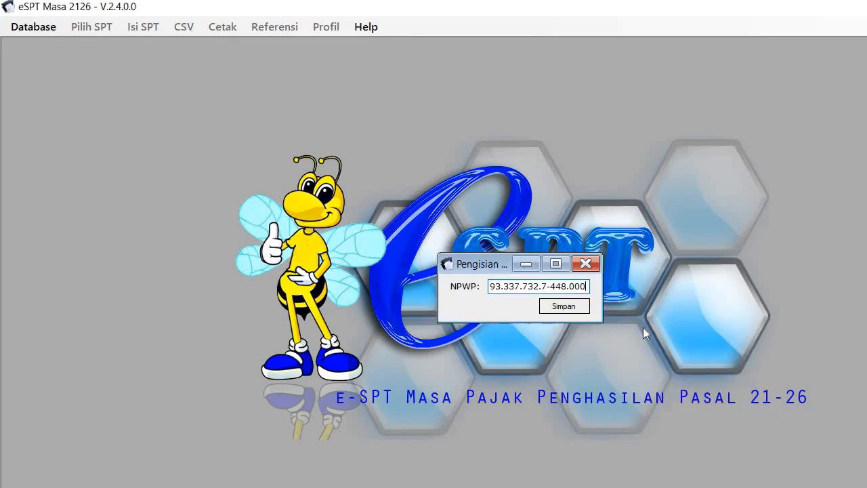
left_click(571, 310)
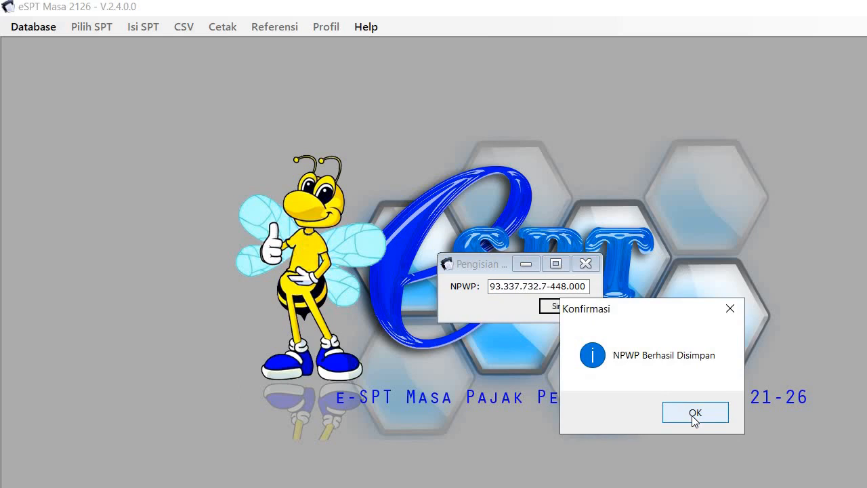
left_click(695, 414)
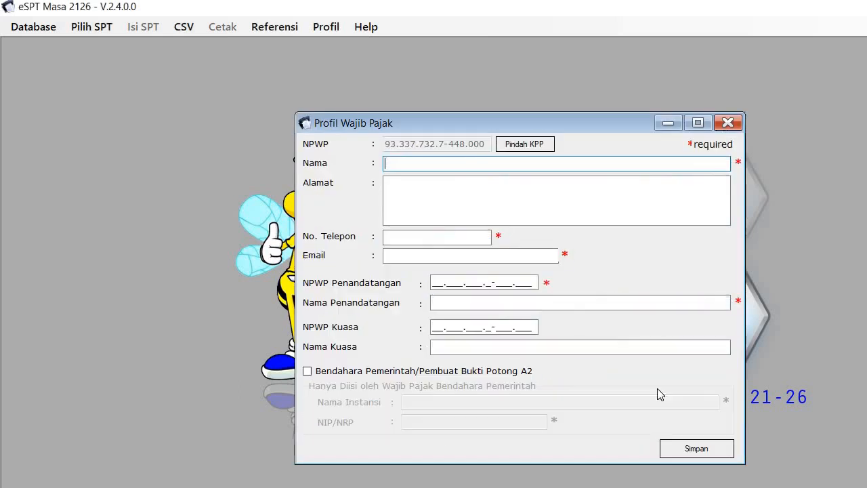
Step: Enter MAJU BERSAMA MAKMUR as name, plus the company's address, phone number and e-mail
left_click(408, 161)
type("MAJU BERSAMA ")
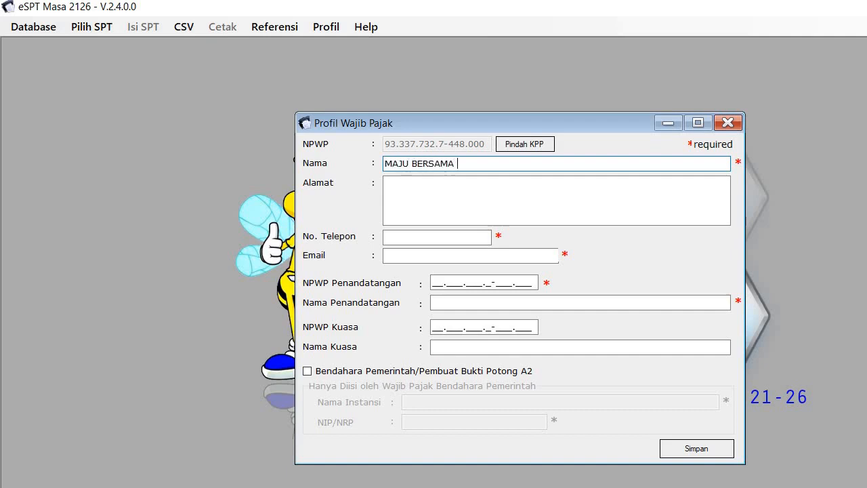
type("MAKMUR")
left_click(410, 188)
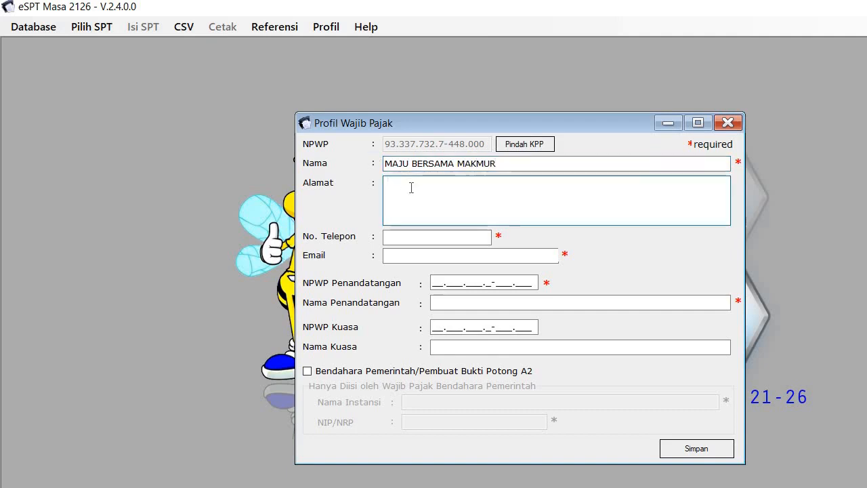
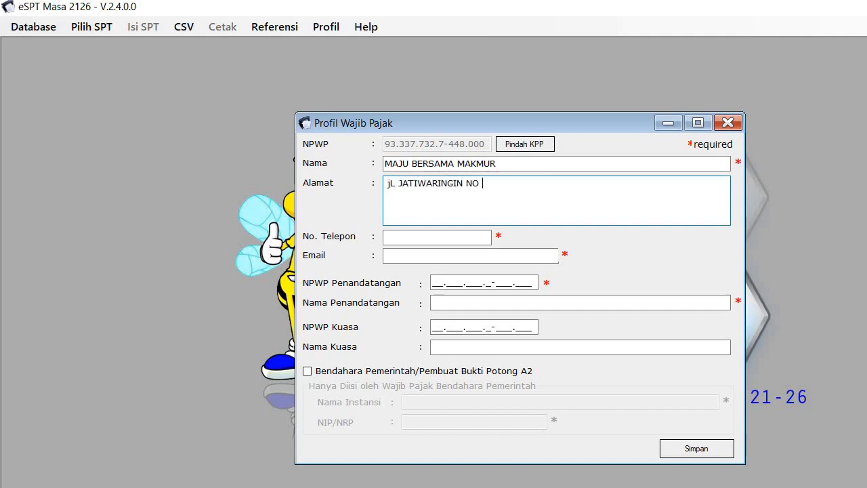
left_click(432, 256)
left_click(428, 239)
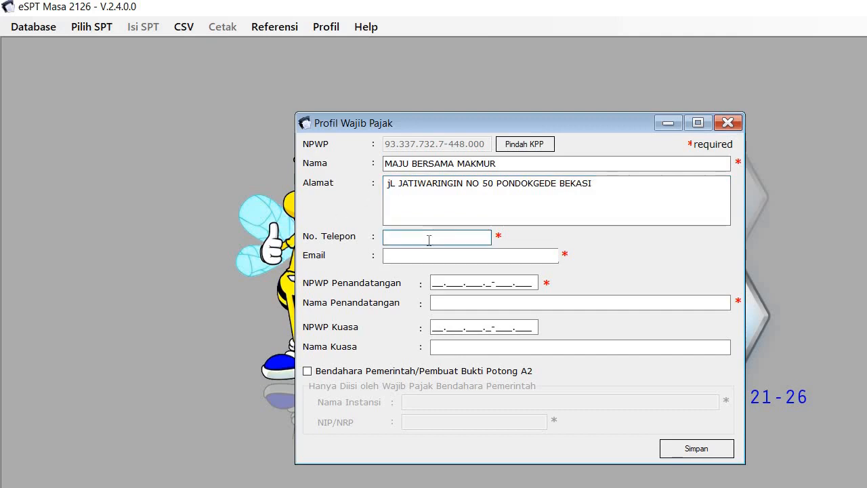
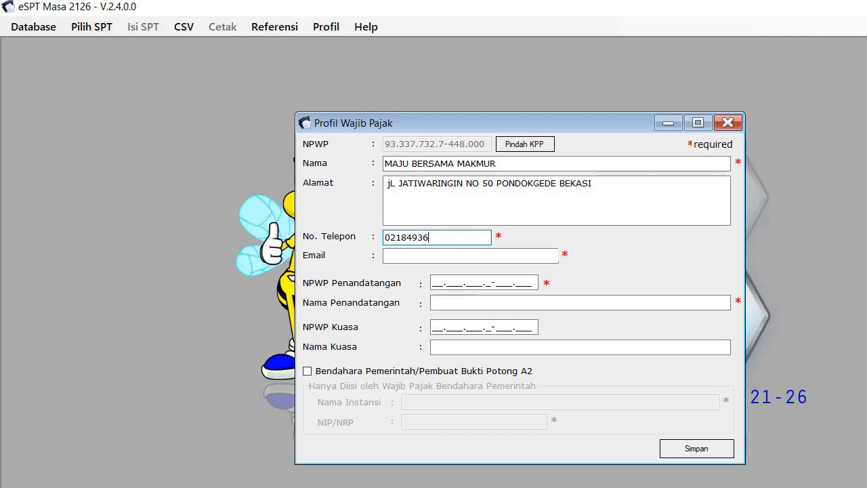
left_click(409, 255)
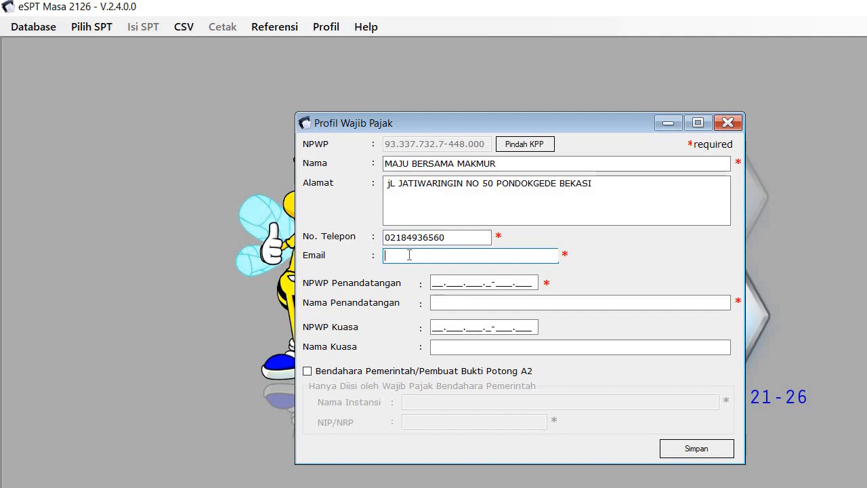
type("useraj")
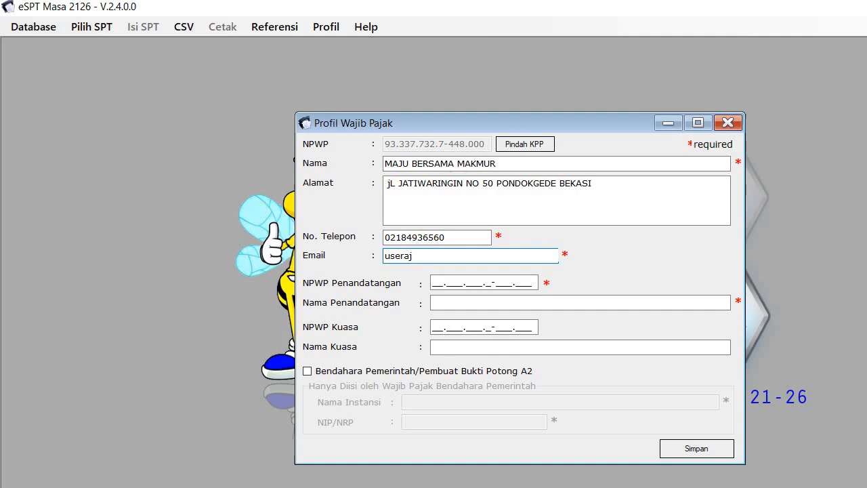
key("BackSpace")
key("BackSpace")
key("BackSpace")
key("BackSpace")
key("BackSpace")
key("BackSpace")
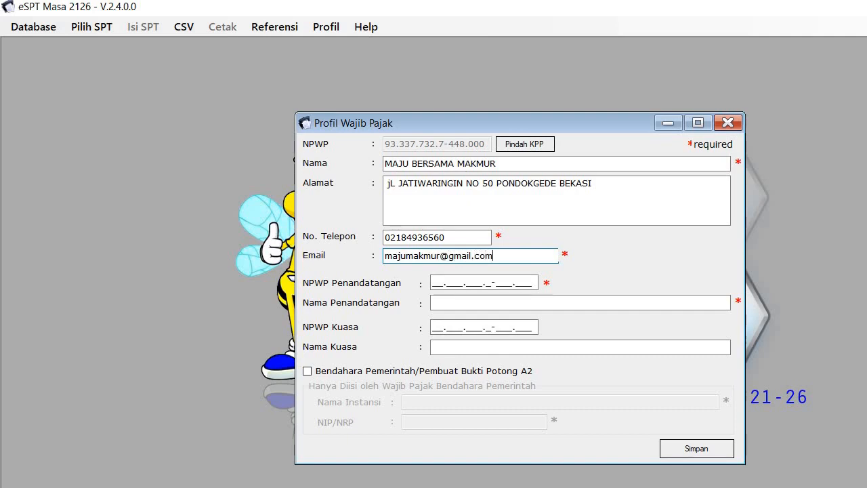
Step: Paste the signer's NPWP, correct one digit, and enter the signer's name
left_click(435, 280)
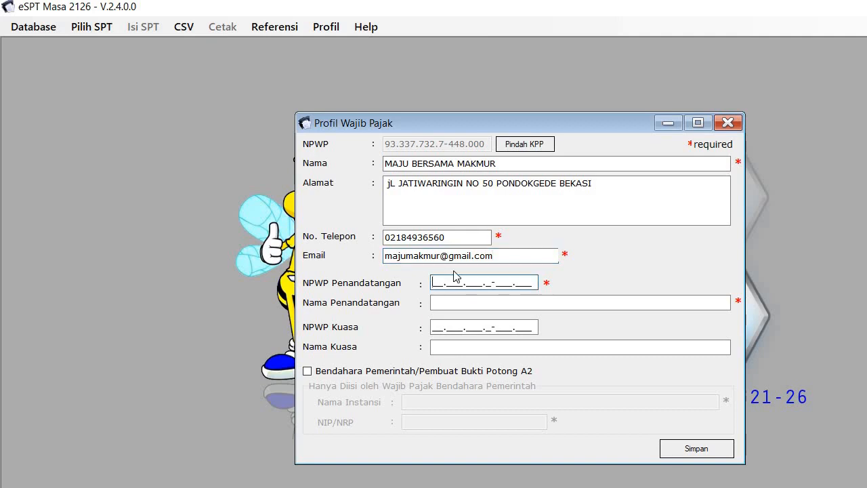
left_click(509, 282)
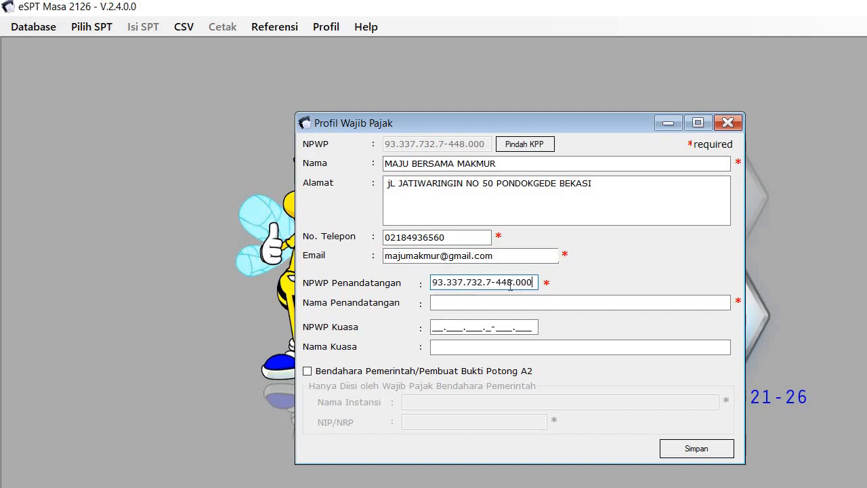
key("BackSpace")
type("5")
left_click(518, 303)
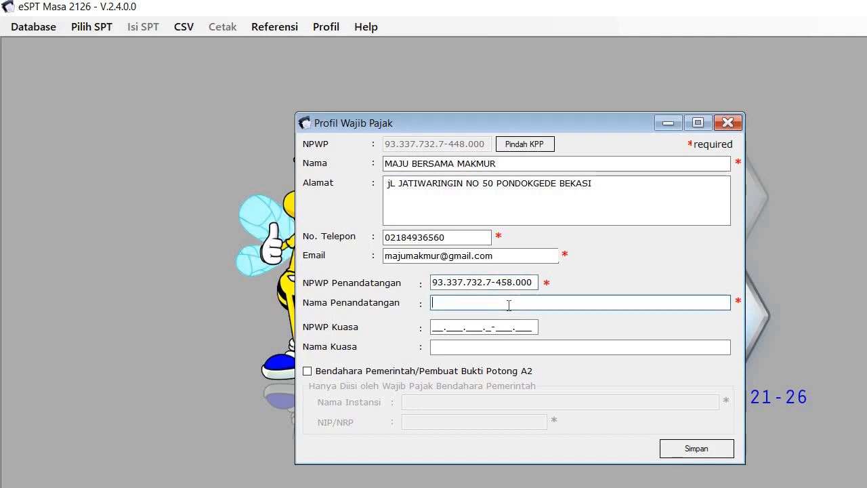
type("BAGAW")
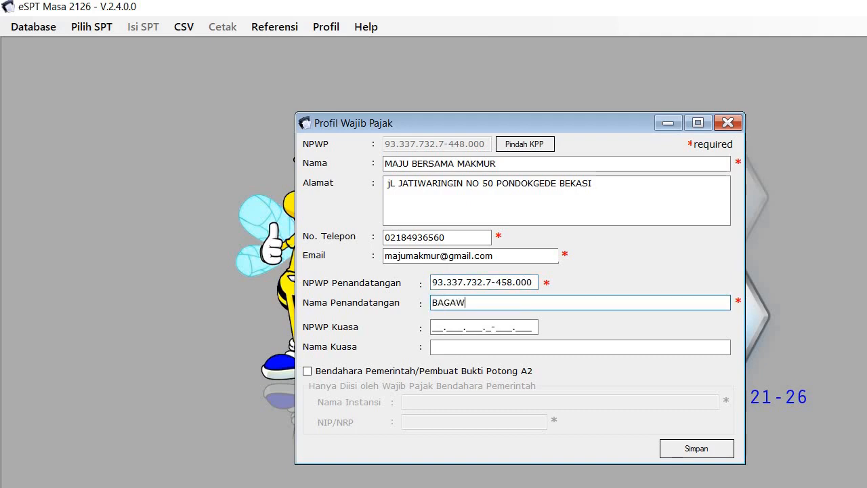
key("BackSpace")
key("BackSpace")
type("S WARAS")
key("Tab")
key("Tab")
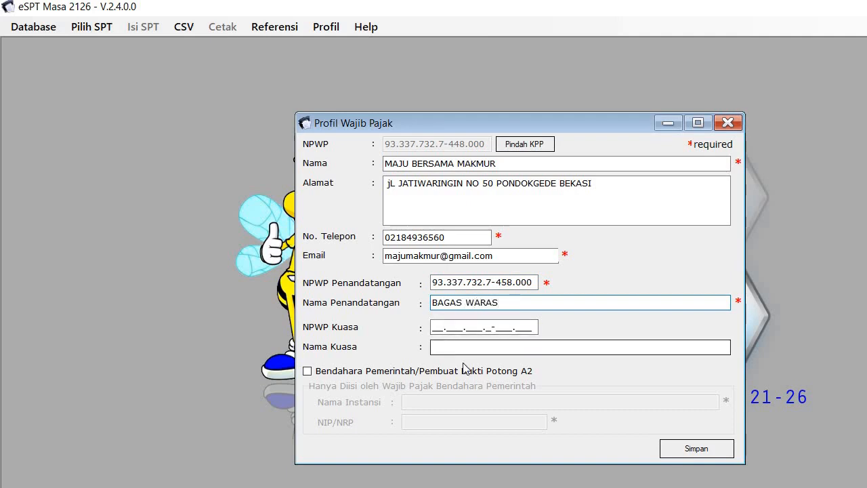
Step: Try saving the profile twice, changing an NPWP digit between tries; both rejected as invalid
left_click(713, 453)
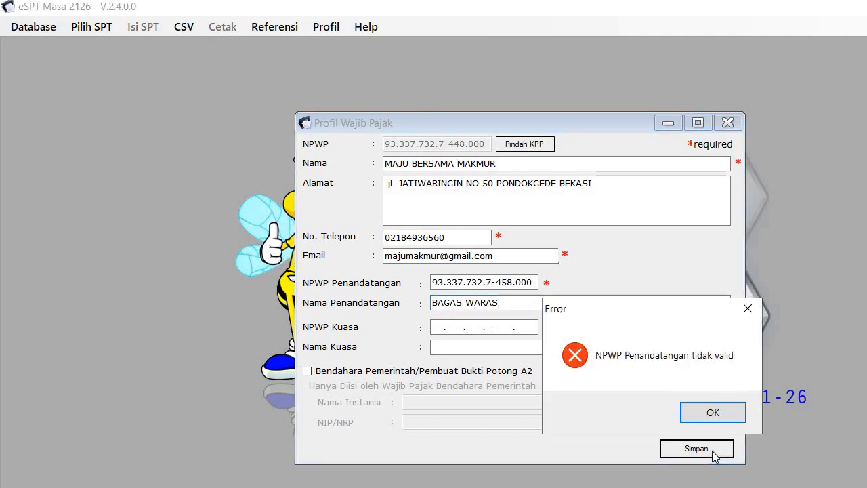
left_click(713, 413)
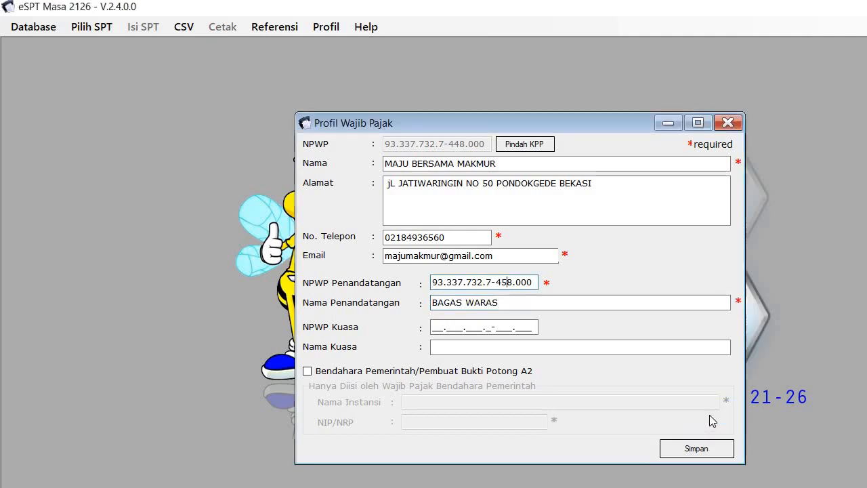
left_click(509, 283)
key("BackSpace")
type("6")
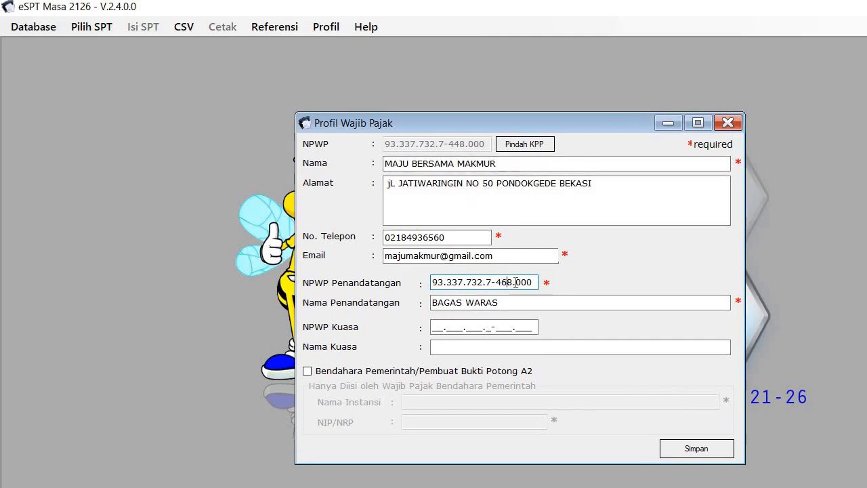
left_click(679, 449)
left_click(712, 413)
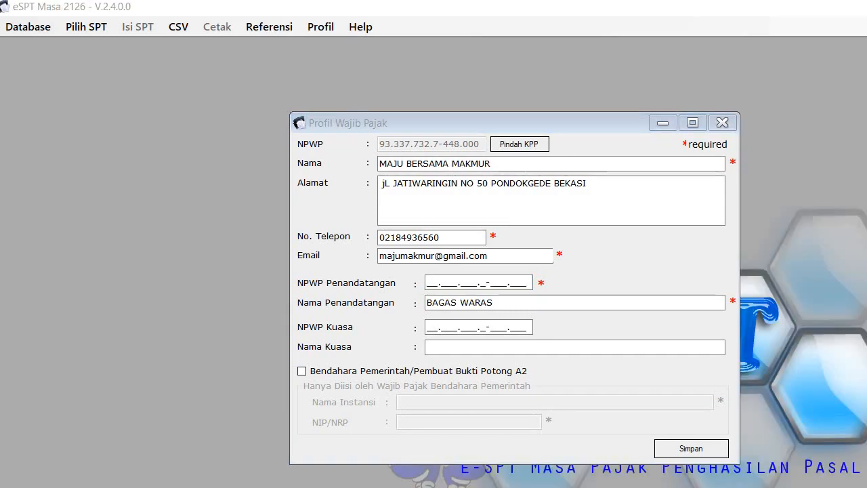
Step: Paste the correct signer NPWP into NPWP Penandatangan and save the taxpayer profile
left_click(430, 283)
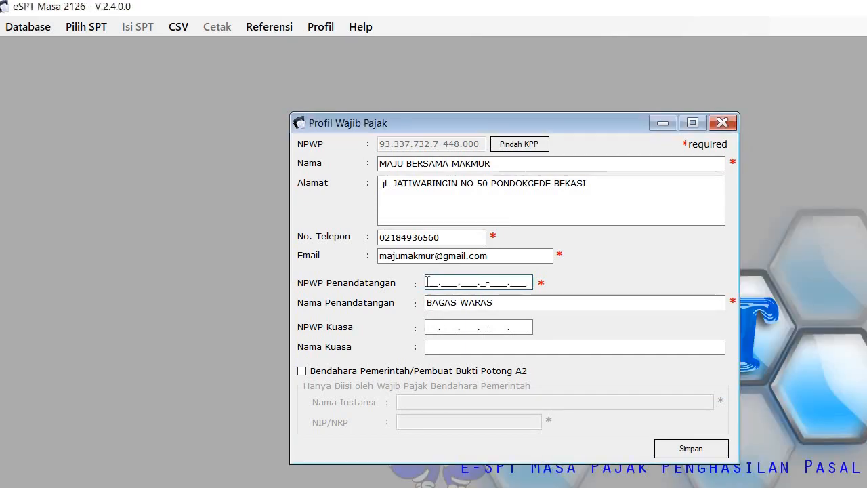
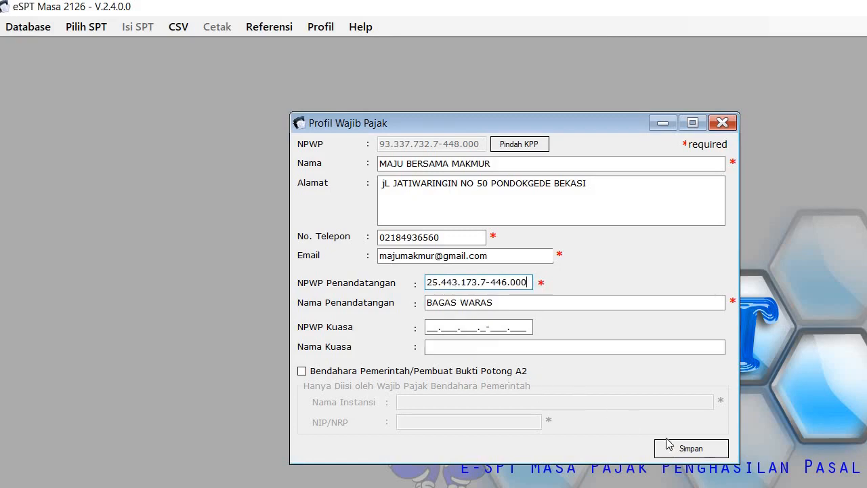
left_click(684, 449)
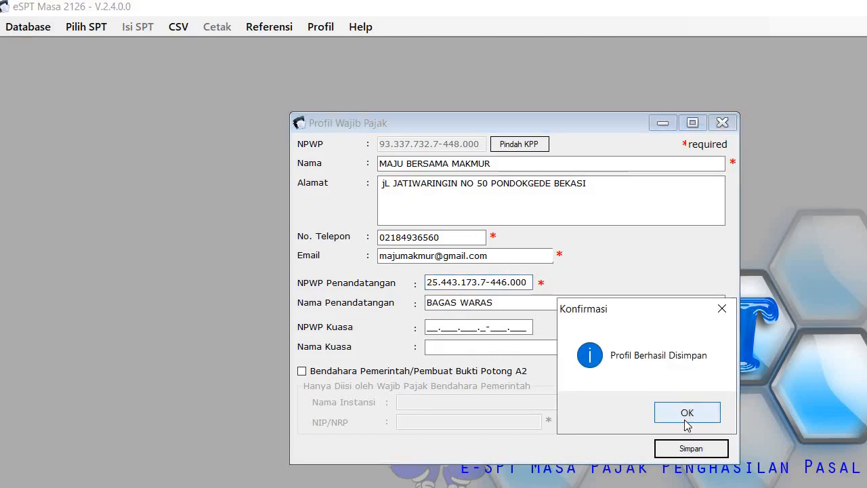
left_click(683, 417)
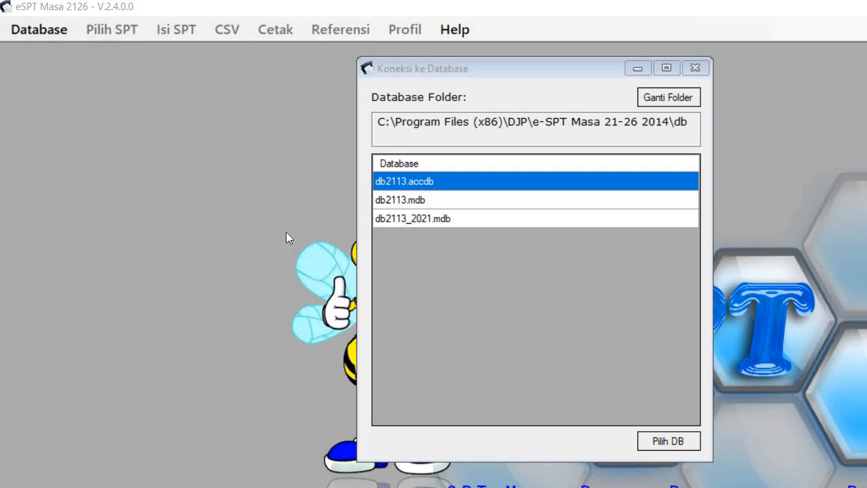
Step: Connect to db2113_2021.mdb and log in with the database password
left_click(418, 218)
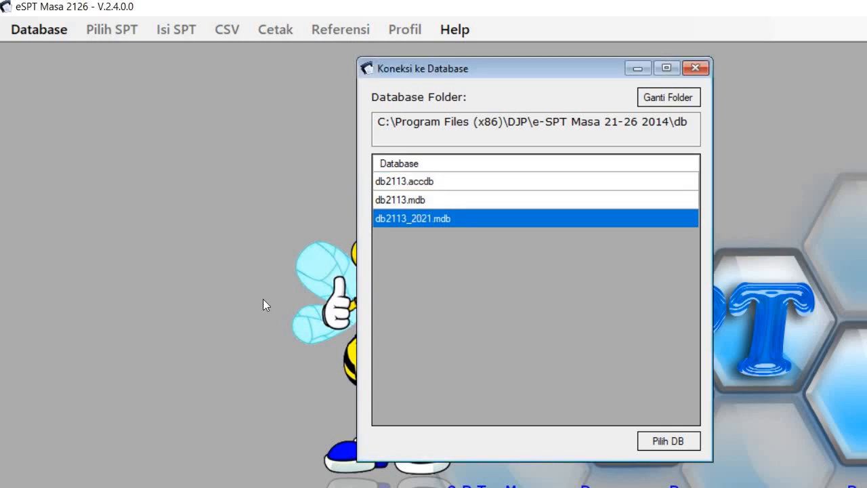
left_click(664, 441)
left_click(529, 296)
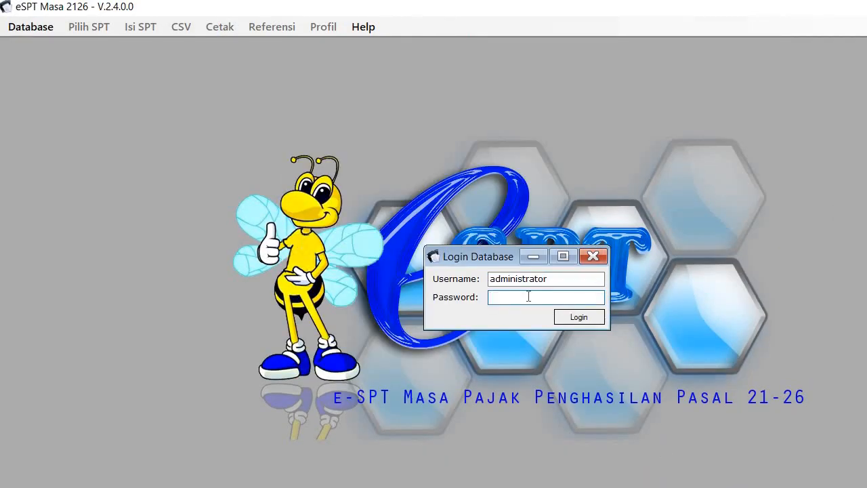
type("123")
left_click(580, 319)
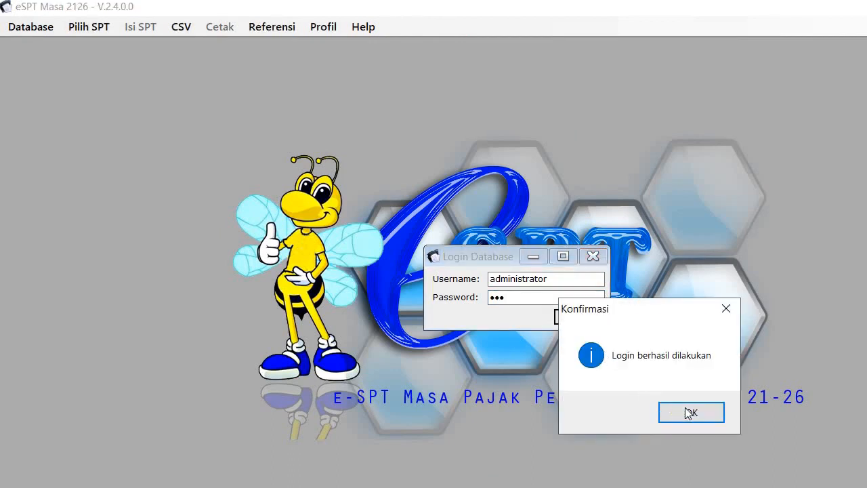
left_click(690, 413)
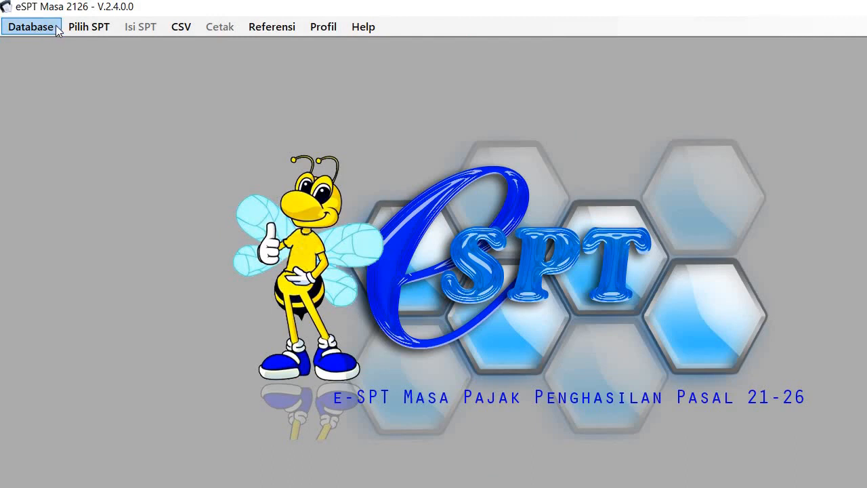
Step: Create a new SPT for the Desember 2021 tax period via Buat SPT Baru
left_click(82, 30)
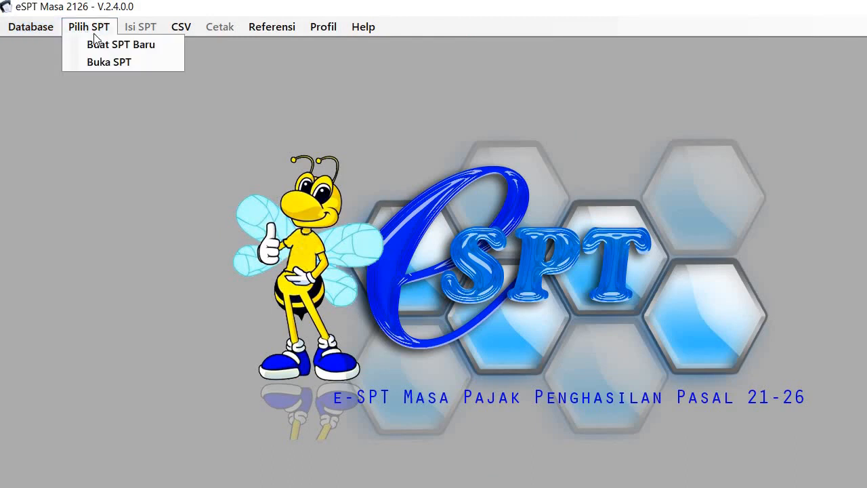
left_click(109, 45)
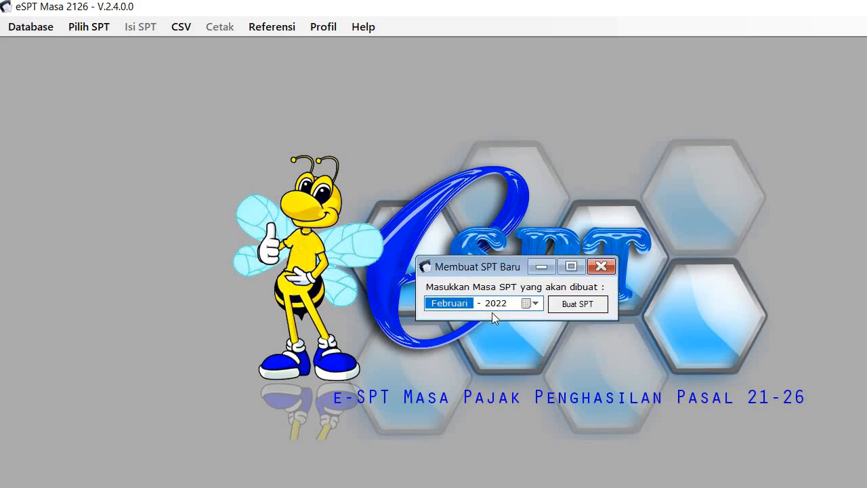
left_click(534, 304)
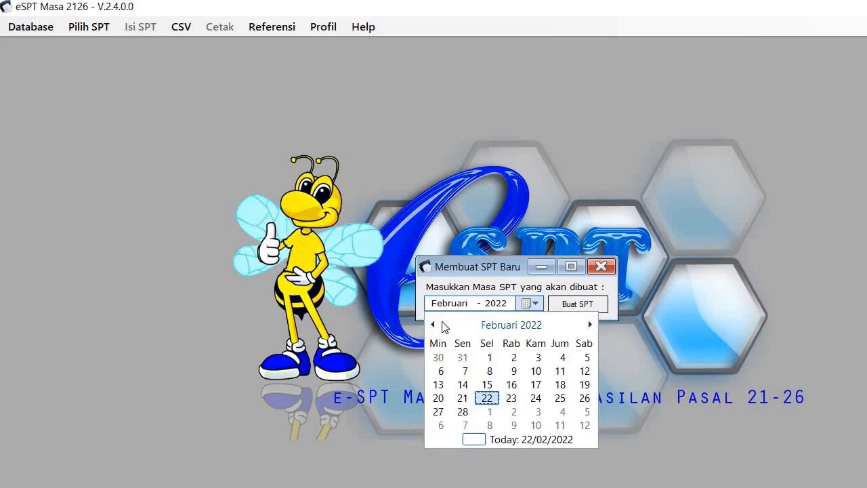
left_click(435, 325)
left_click(435, 325)
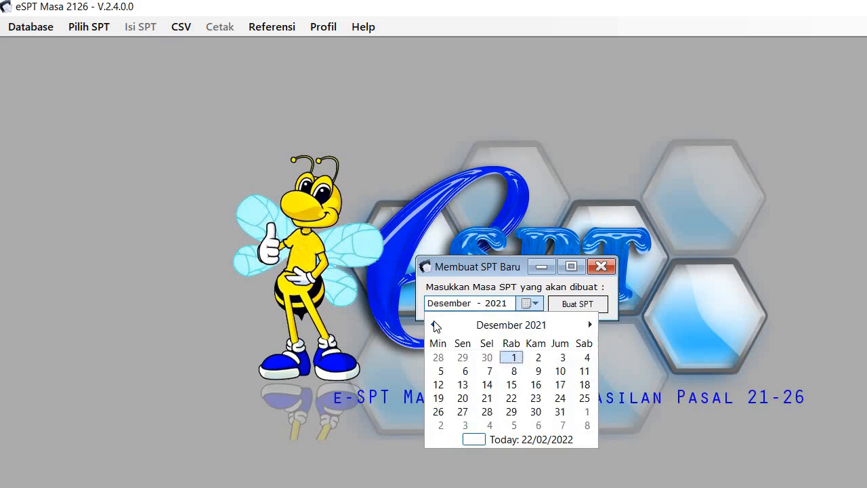
left_click(573, 306)
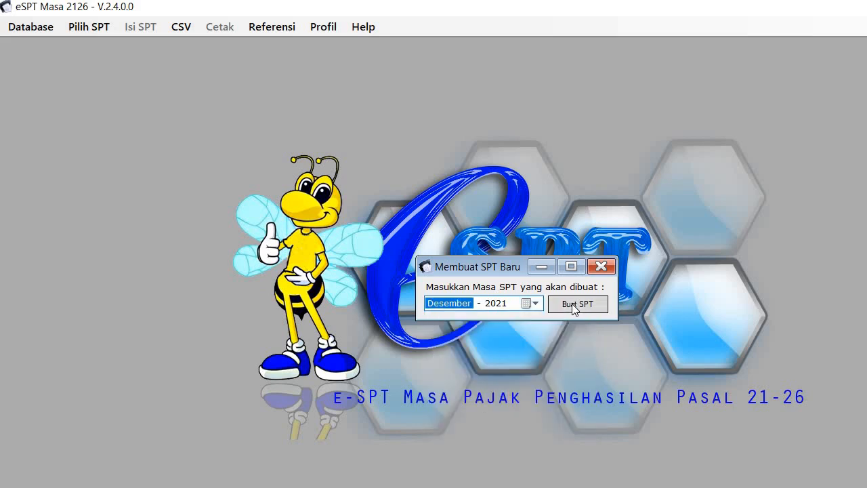
left_click(574, 307)
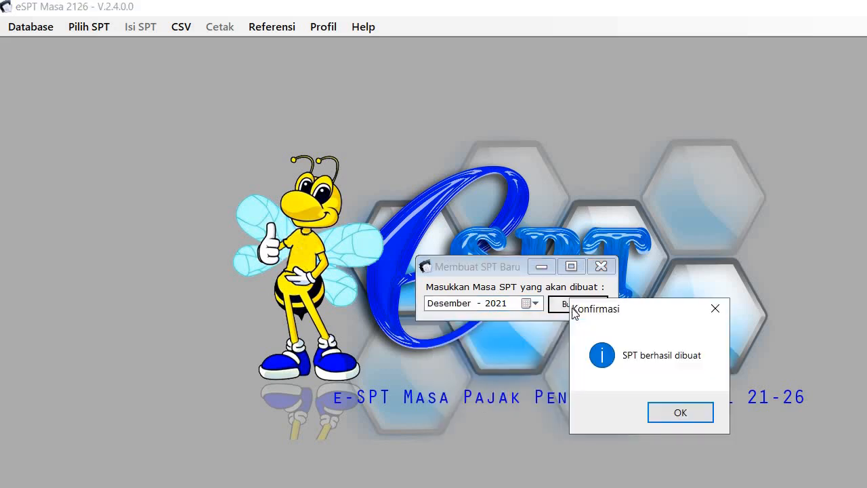
left_click(682, 414)
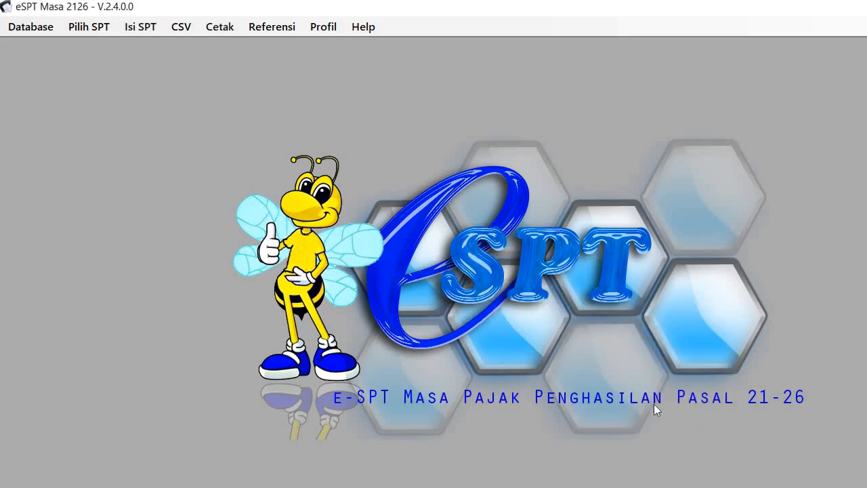
Step: Open the Desember 2021 SPT from the Buka SPT list of created returns
left_click(85, 27)
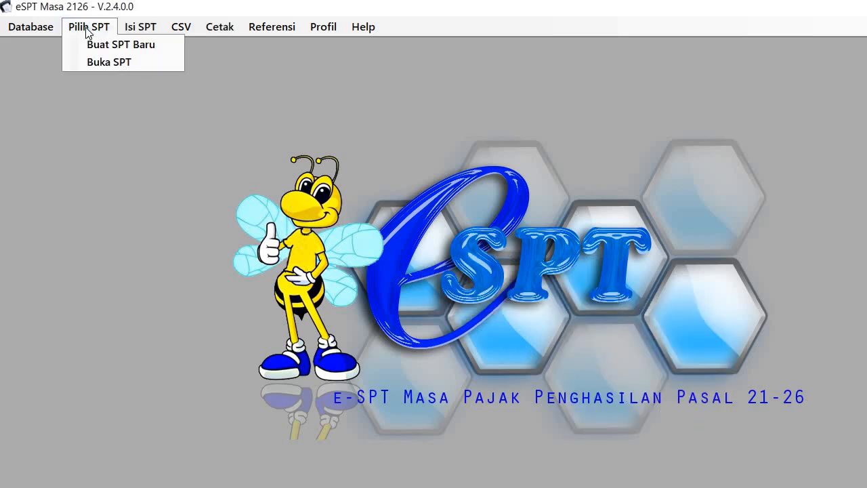
left_click(103, 63)
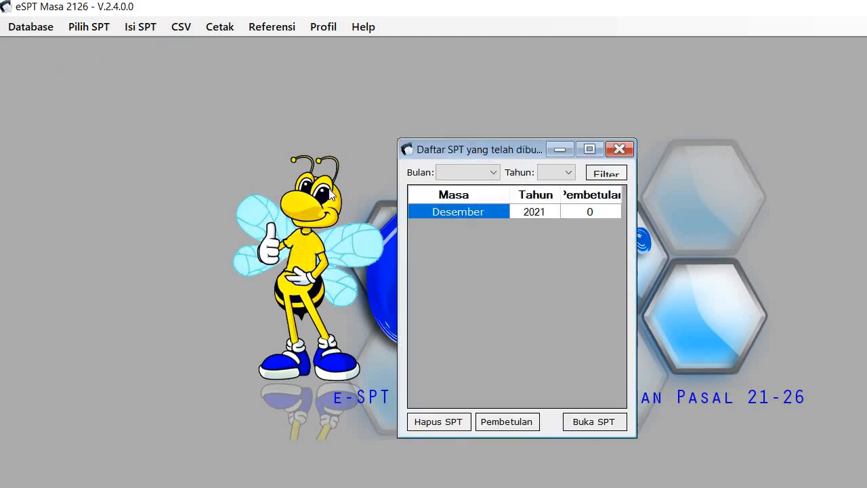
left_click(574, 177)
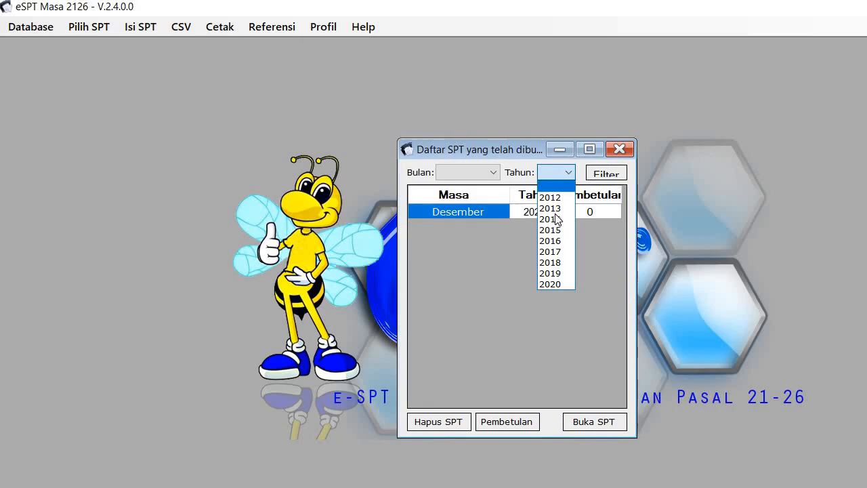
left_click(523, 210)
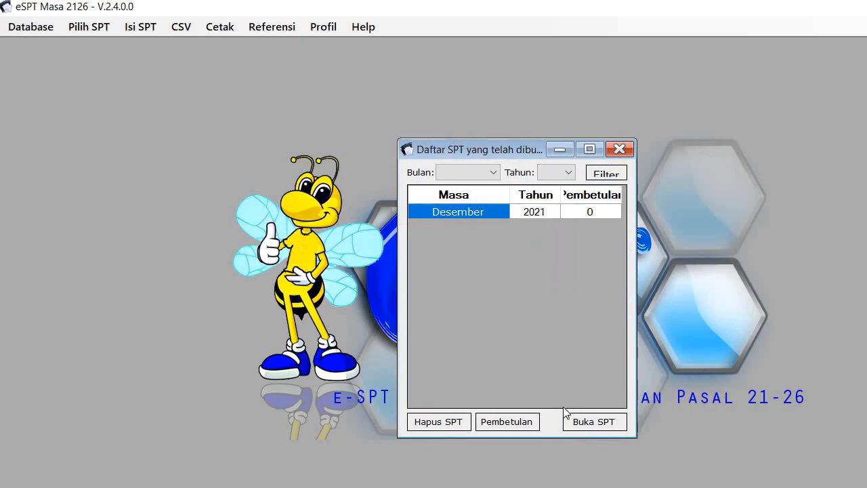
left_click(589, 423)
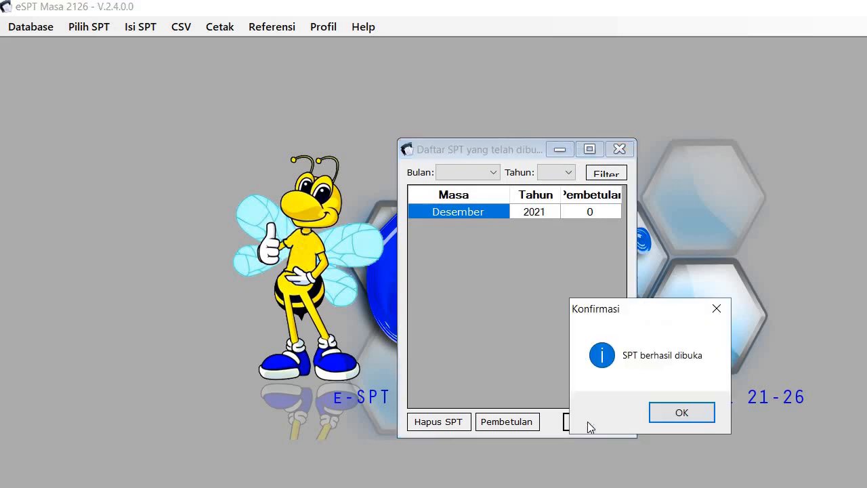
left_click(682, 413)
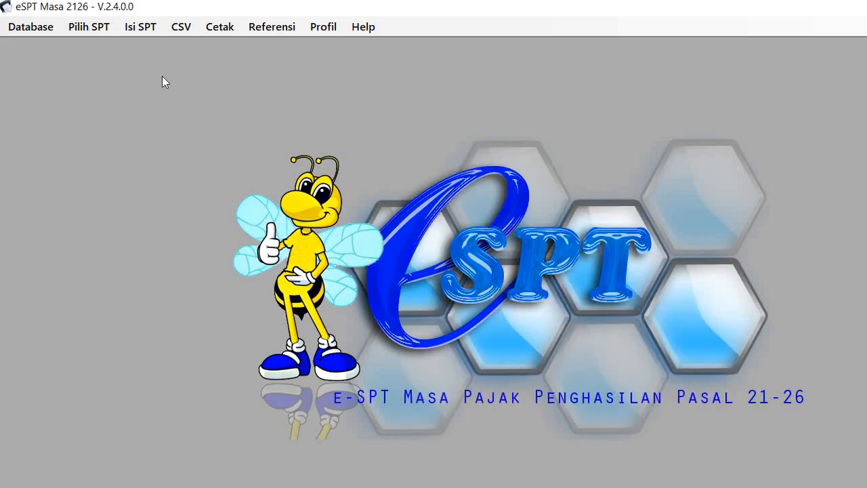
Step: Open the Isi SPT menu listing SPT Induk (1721) and its attachment forms
left_click(140, 28)
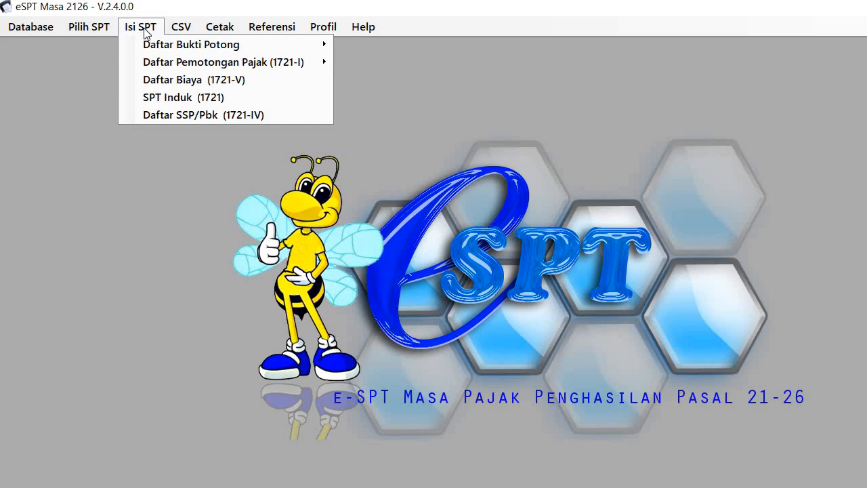
Step: Open the SPT Induk (1721) form for 12-2021 and review sections B.2, C, D and E
left_click(193, 105)
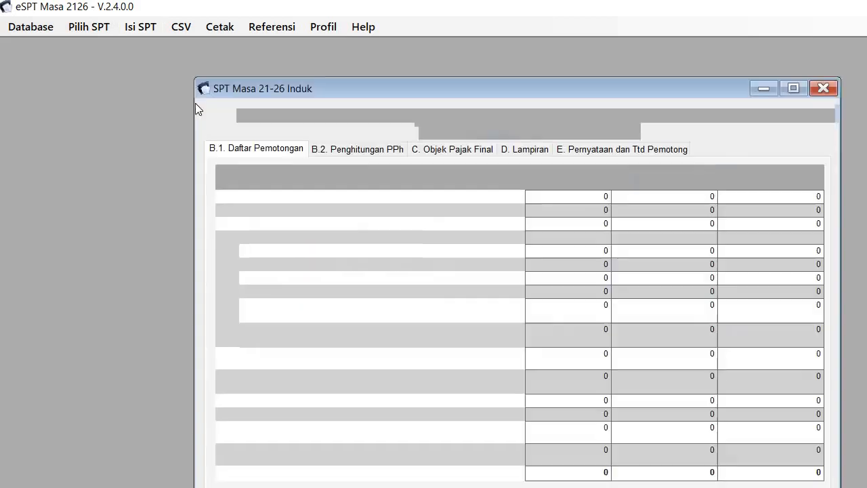
left_click_drag(343, 88, 277, 64)
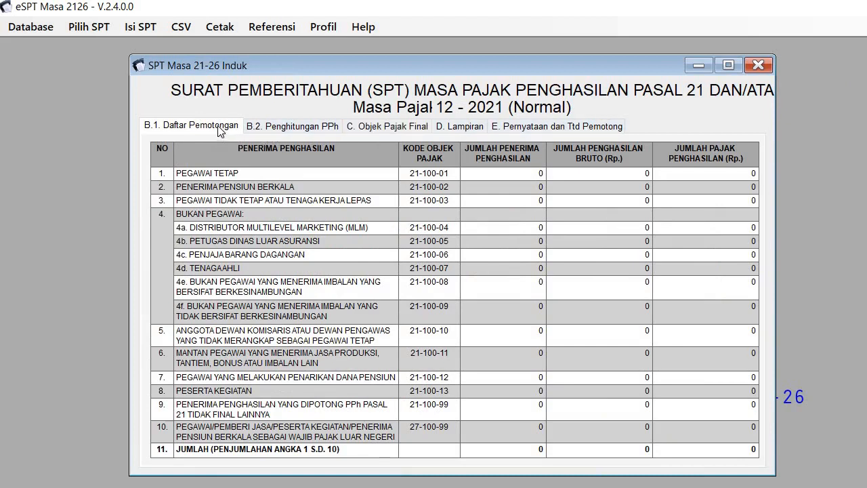
left_click(282, 130)
left_click(378, 130)
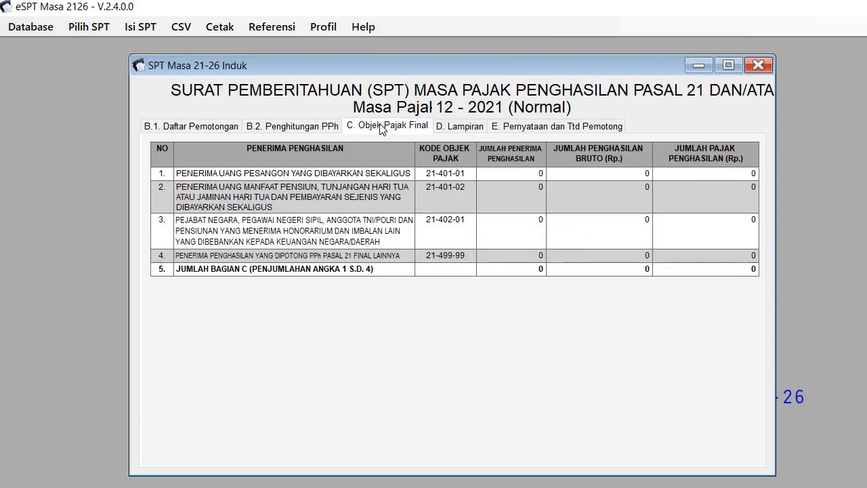
left_click(468, 129)
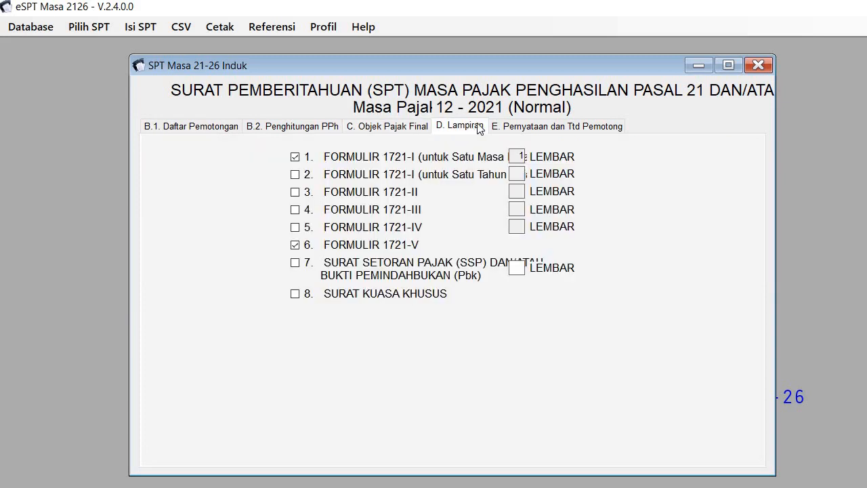
left_click(566, 130)
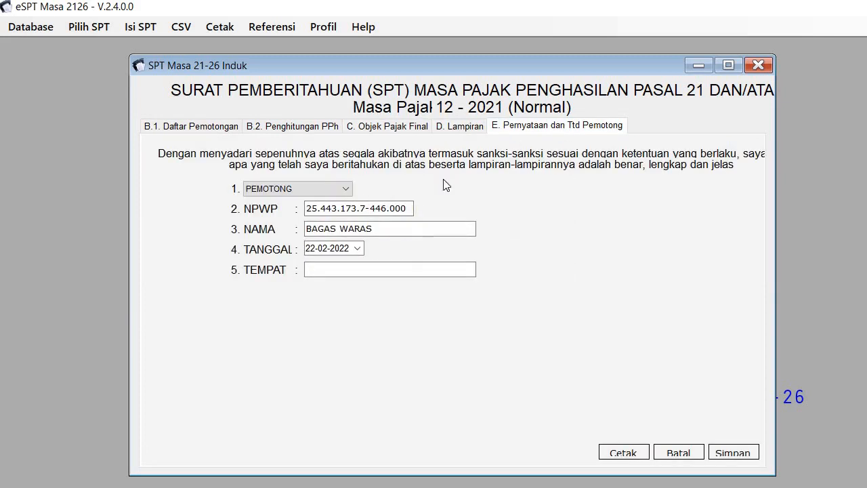
Step: Enter BEKASI as the TEMPAT signing place, save the SPT Induk, and close it
left_click(331, 269)
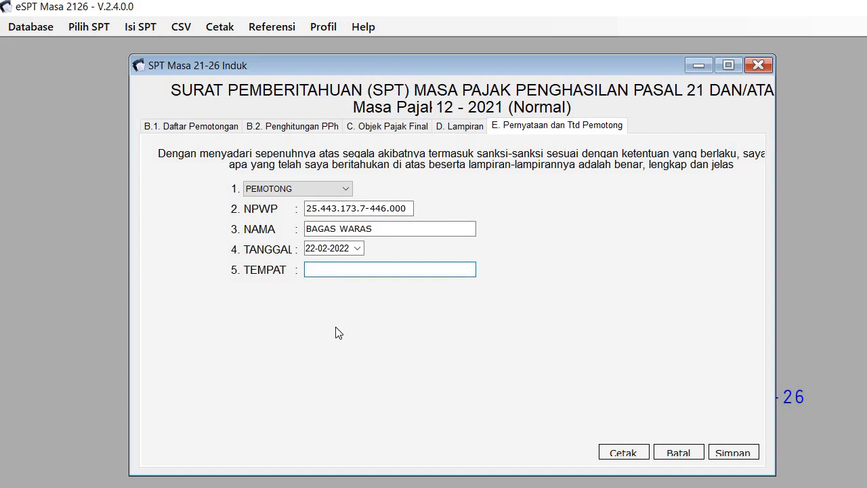
type("BEKASI")
left_click(734, 454)
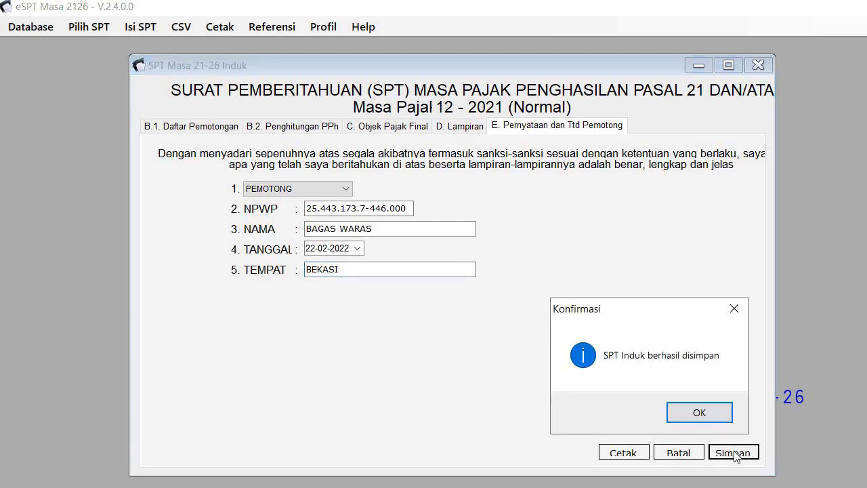
left_click(699, 413)
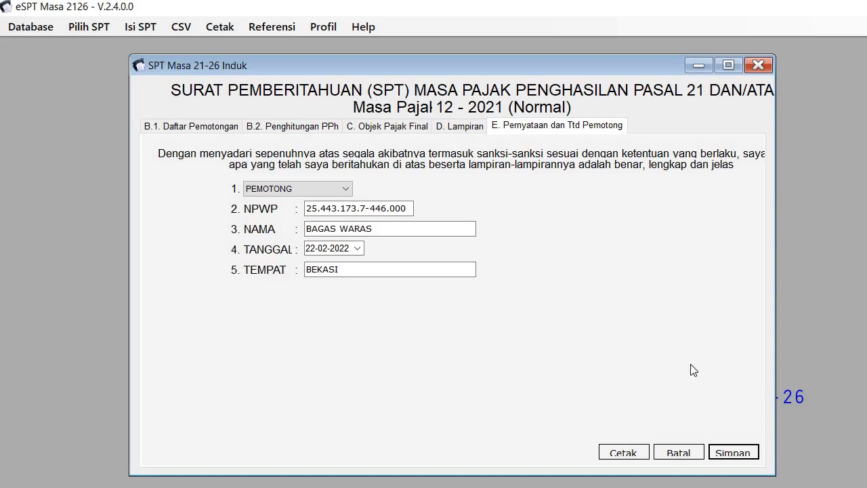
left_click(759, 66)
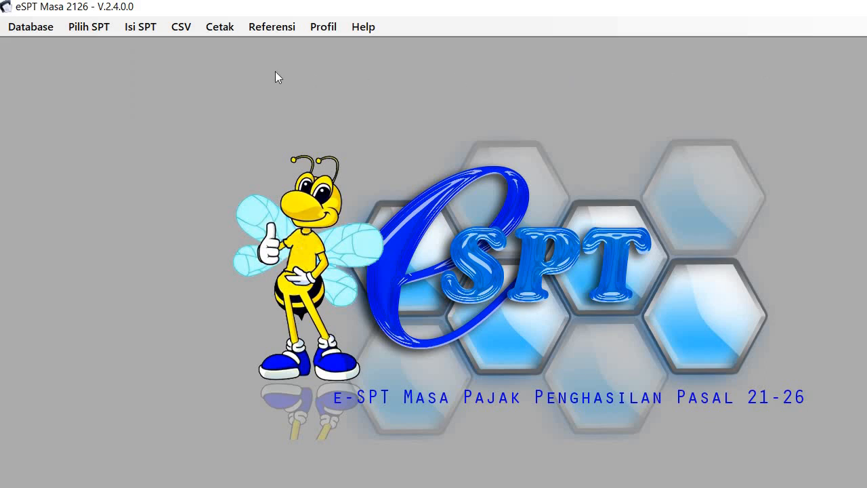
Step: Generate the Pelaporan SPT CSV file for the Desember 2021 return
left_click(182, 26)
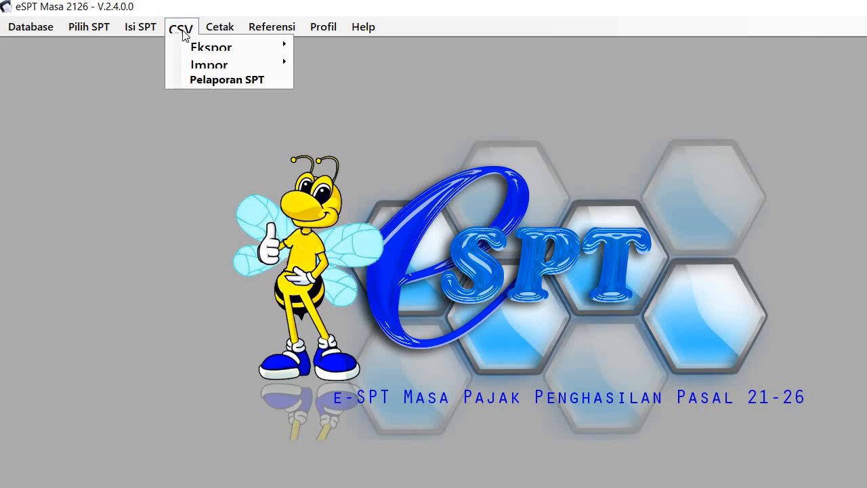
left_click(211, 81)
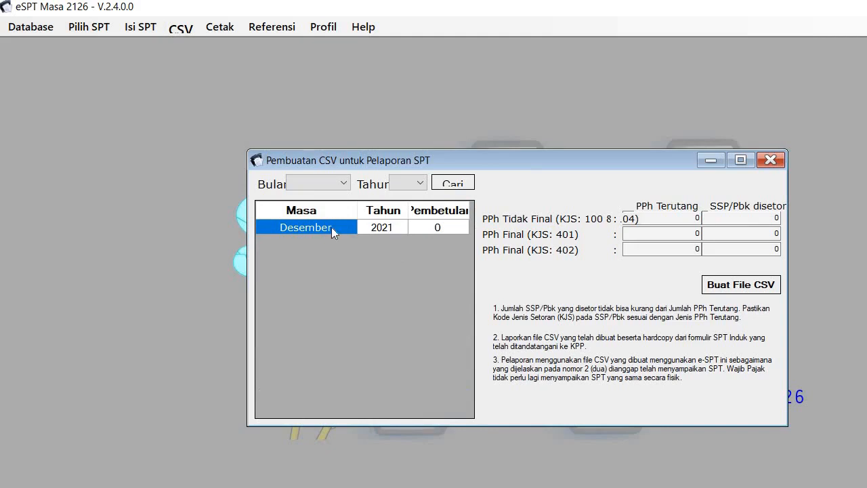
left_click(740, 287)
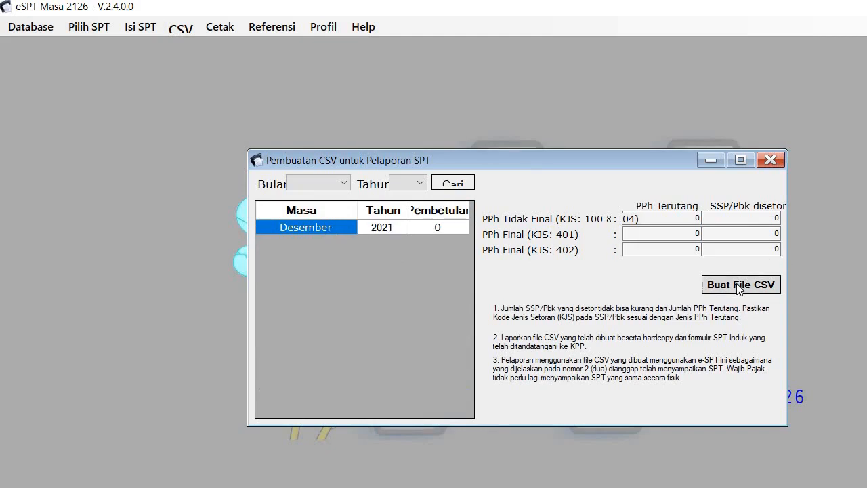
left_click(740, 286)
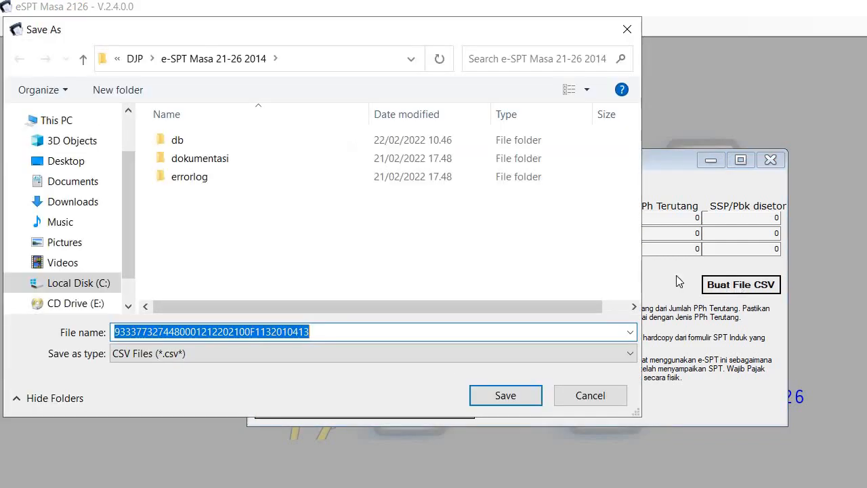
Step: Save the Desember 2021 CSV report to Documents, copying its proposed file name first
left_click(76, 181)
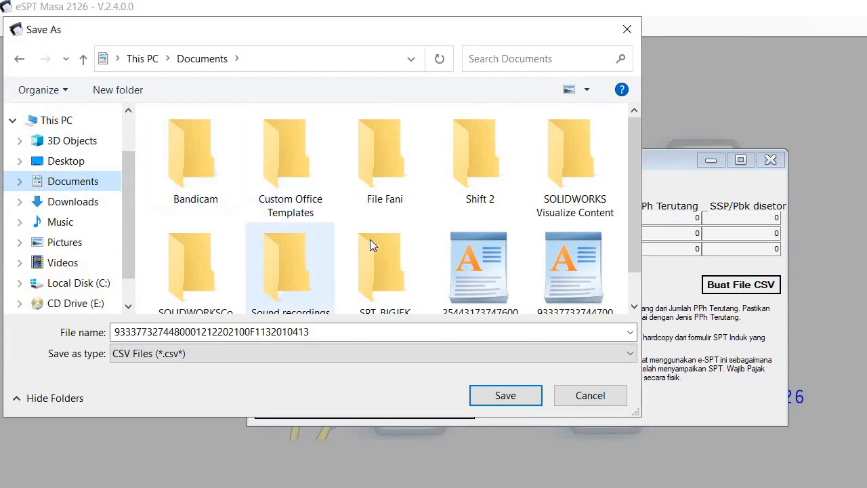
double_click(335, 337)
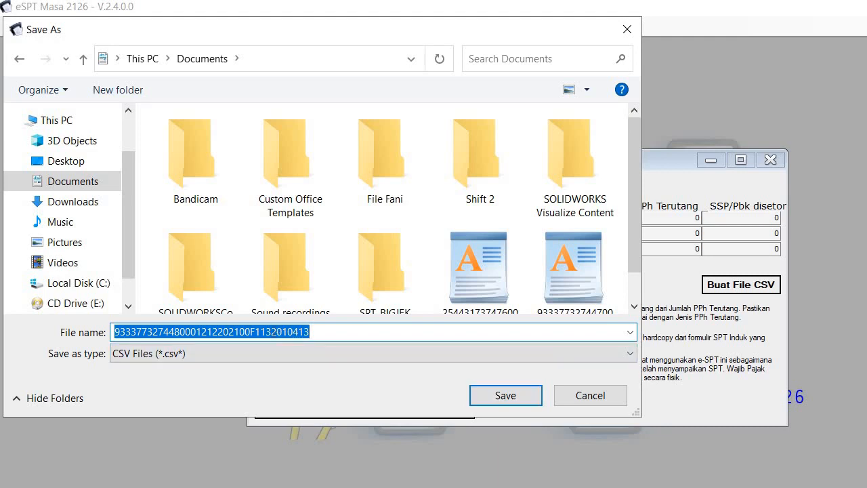
right_click(272, 331)
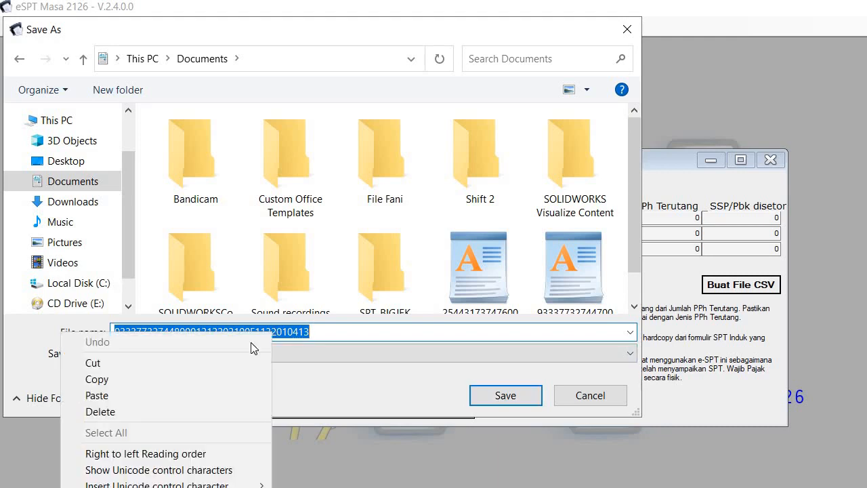
left_click(174, 381)
left_click(522, 396)
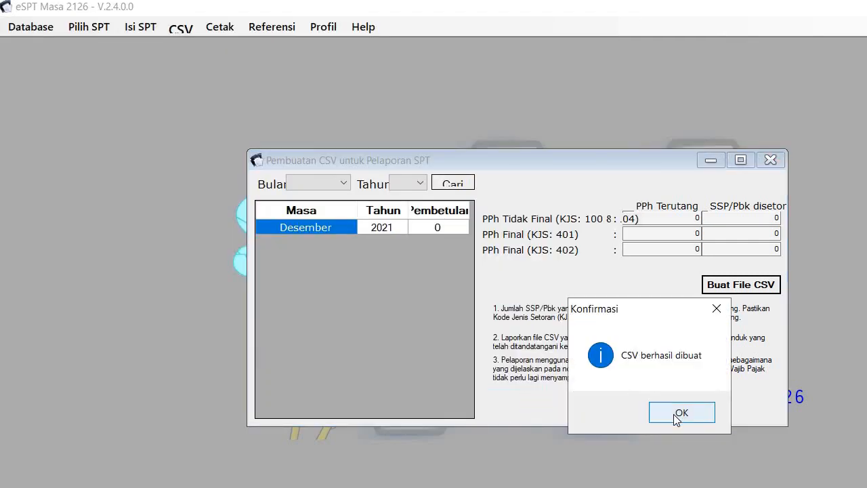
left_click(677, 417)
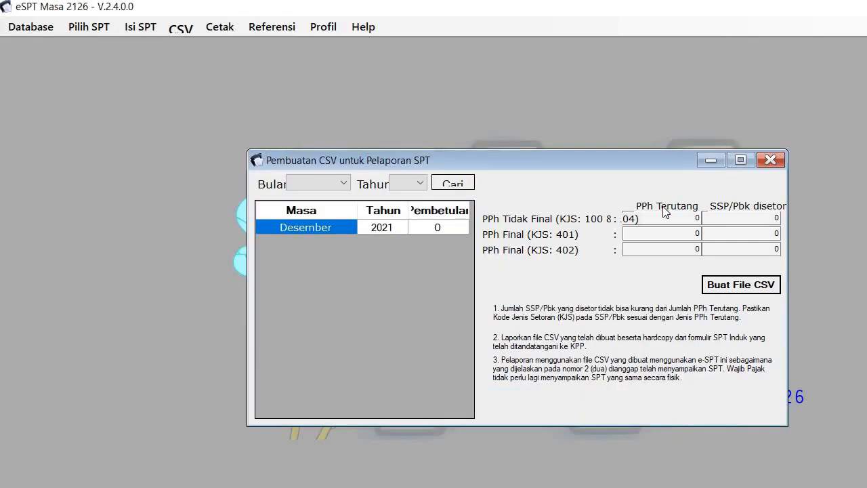
left_click(770, 160)
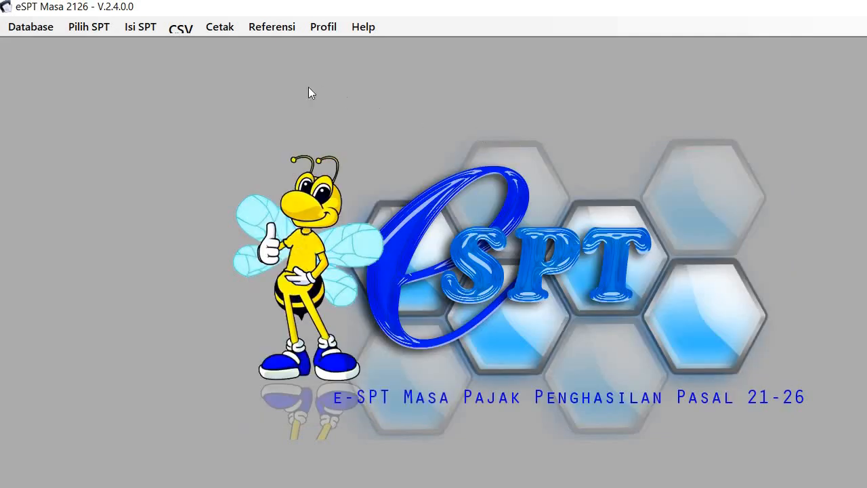
Step: Reopen SPT Induk (1721), review tabs B.2 through E, and open its print preview
left_click(143, 29)
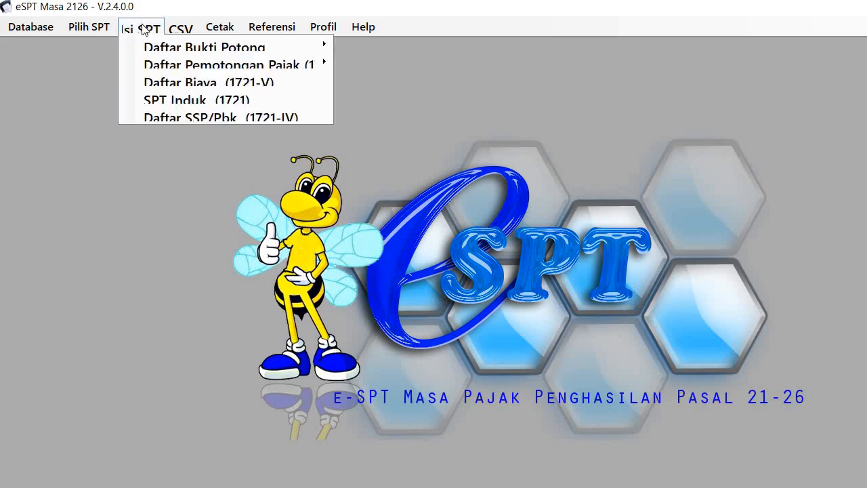
left_click(169, 101)
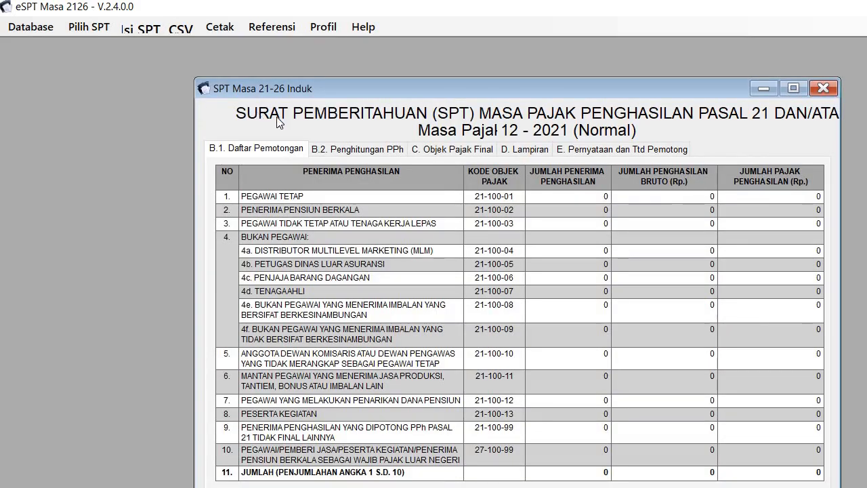
left_click(367, 150)
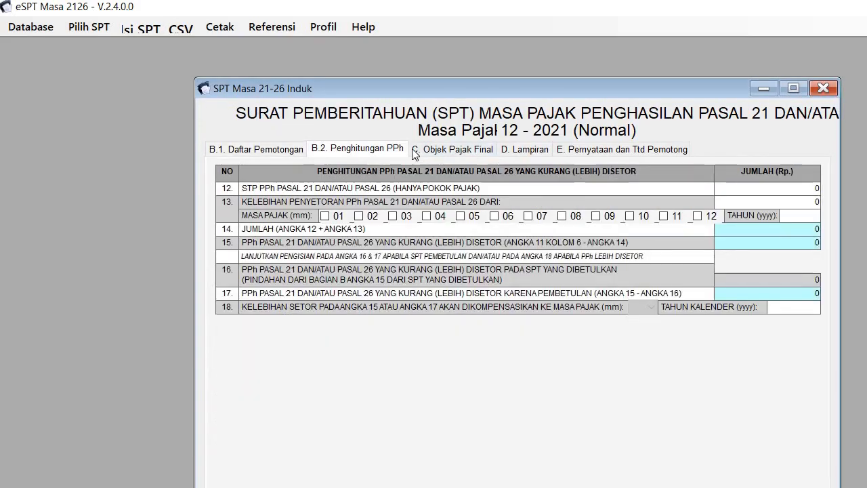
left_click(436, 150)
left_click(522, 149)
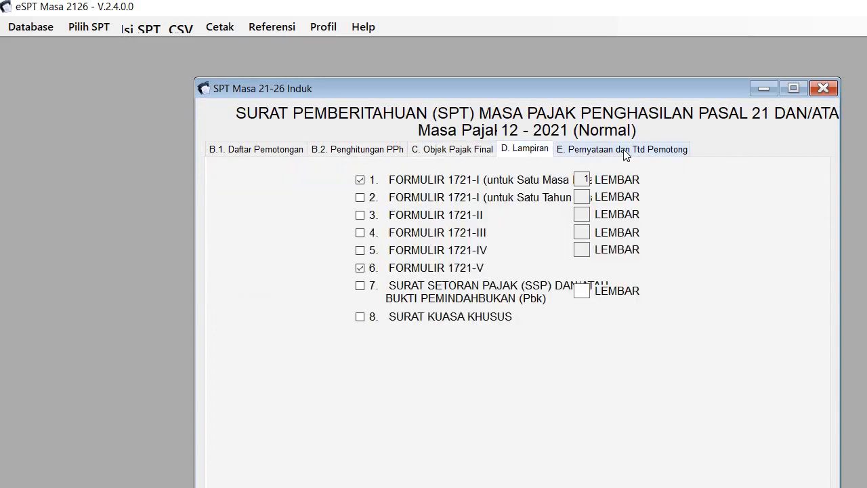
left_click(626, 151)
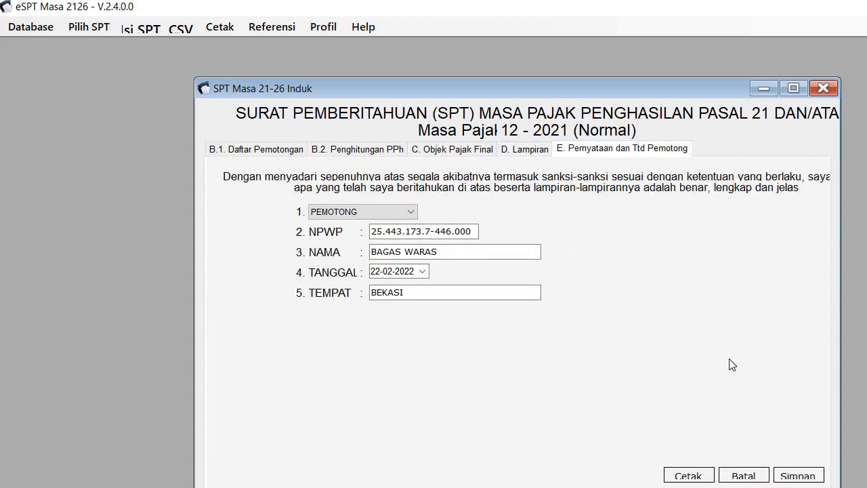
left_click(688, 476)
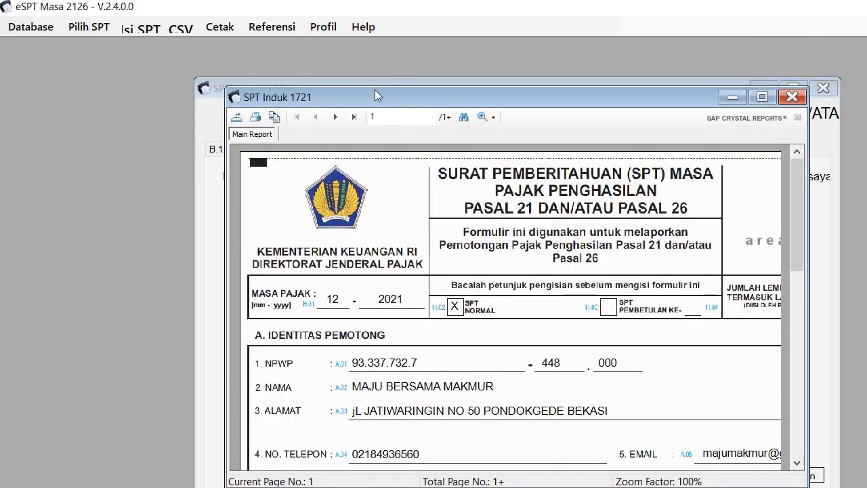
Step: Print the SPT Induk 1721 report to a file using Microsoft Print to PDF
left_click_drag(376, 91, 287, 53)
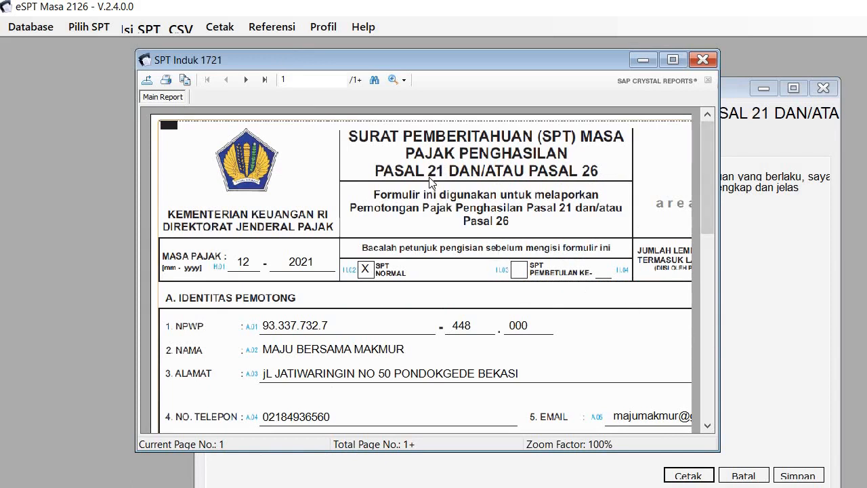
left_click(166, 81)
left_click(265, 164)
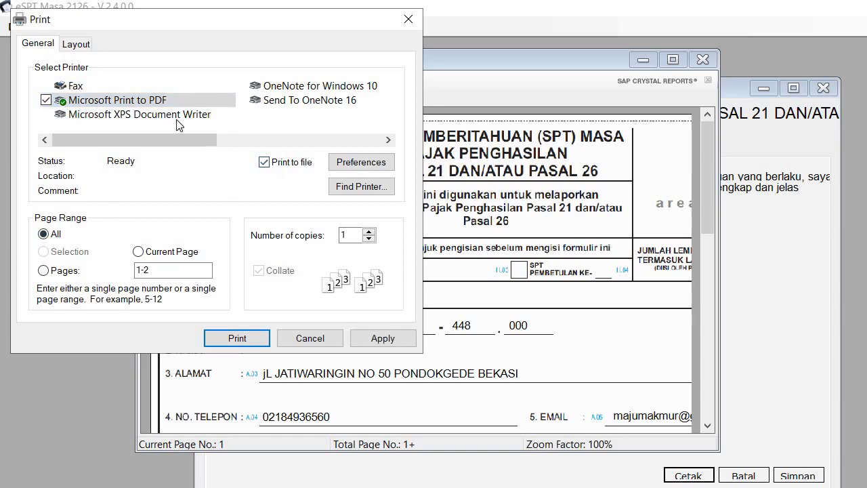
left_click(237, 339)
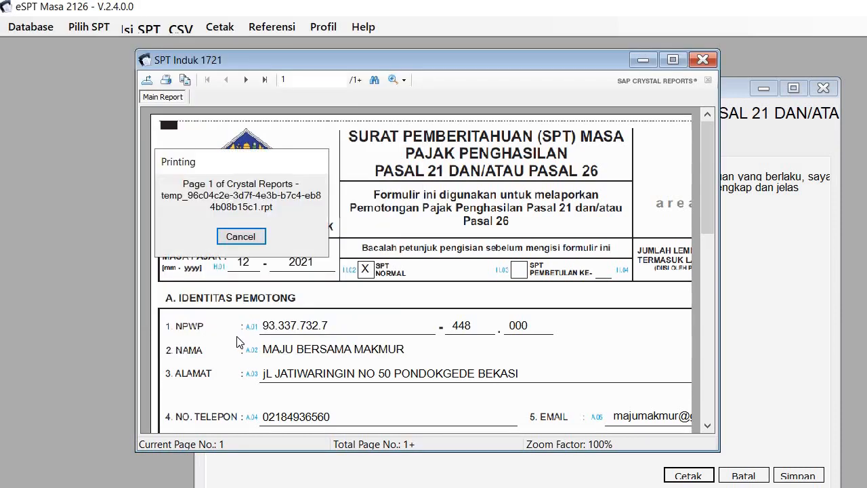
Step: Save the printed PDF in Documents under the copied CSV file name
left_click_drag(338, 194, 233, 58)
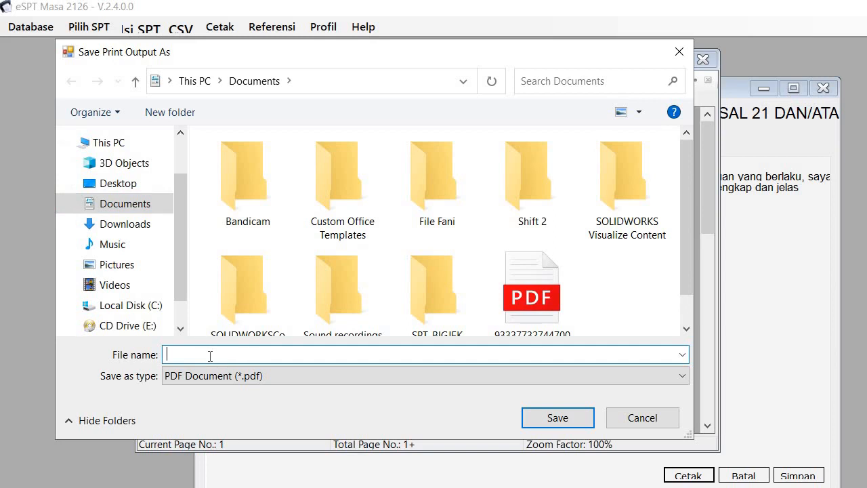
key("ctrl+v")
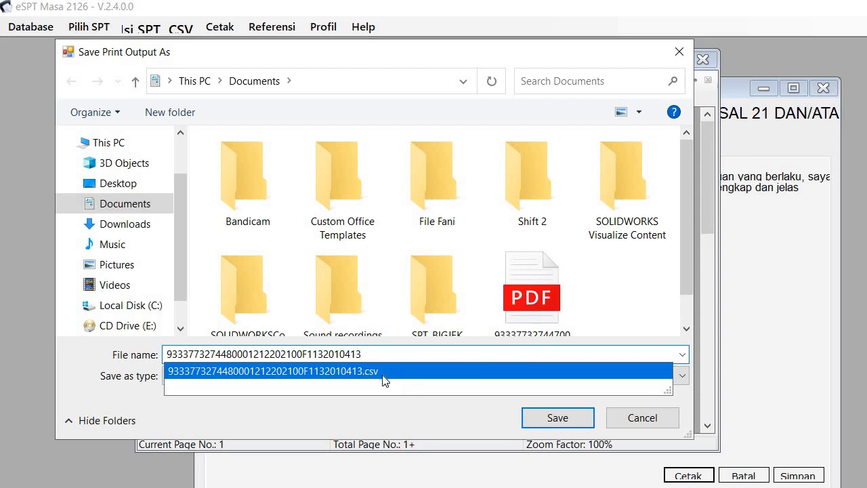
left_click(559, 420)
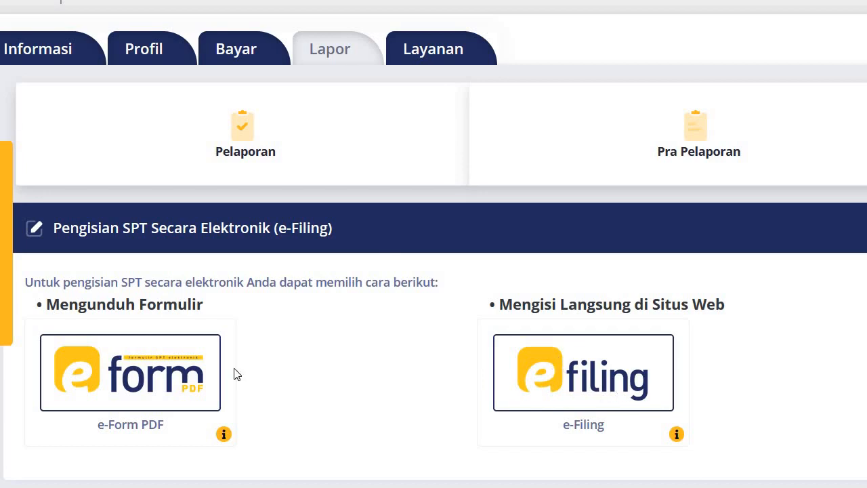
Step: Reach the Buat SPT upload page in DJP Online e-Filing, then return to File Explorer
left_click(587, 384)
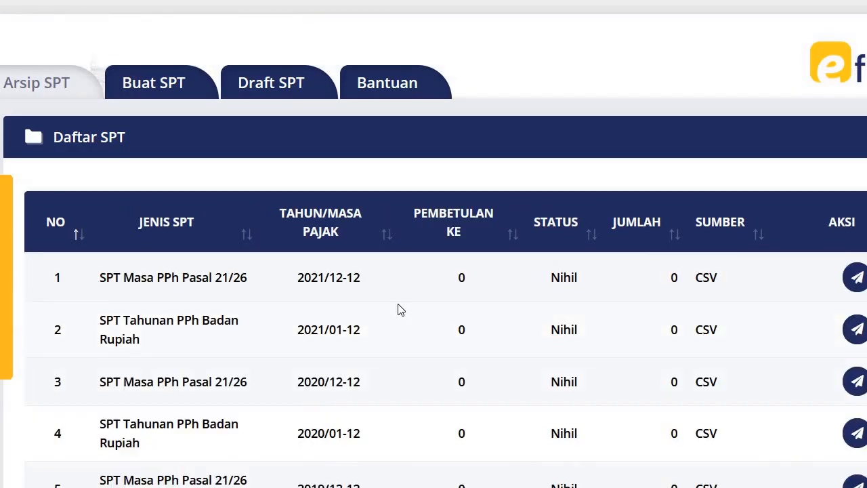
left_click(152, 94)
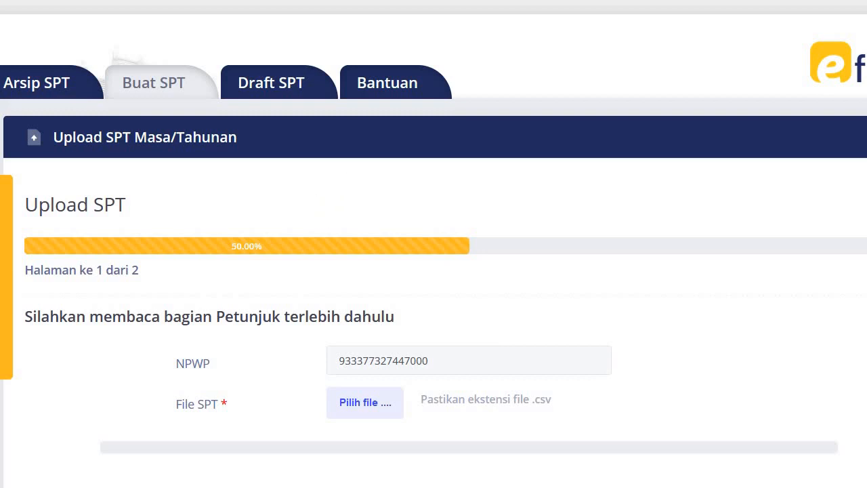
key("alt+Tab")
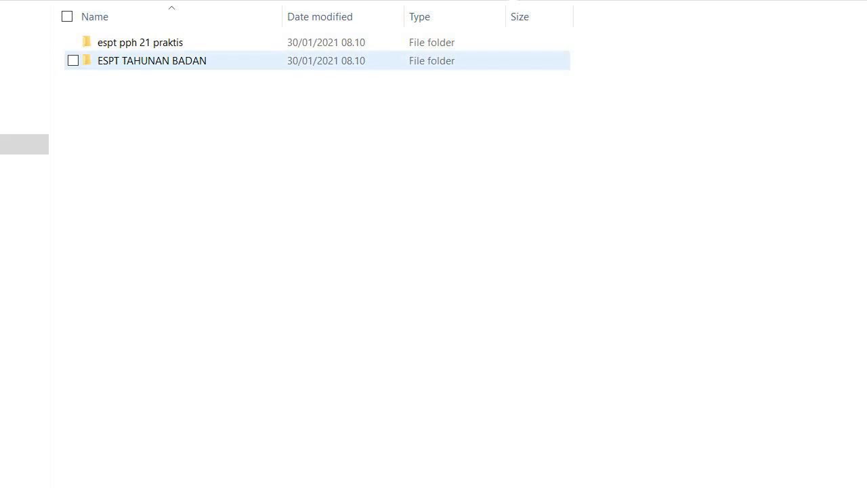
Step: Launch setup file '1' from the ESPT TAHUNAN BADAN folder to start the eSPT PPh Badan 2009 installer
double_click(87, 61)
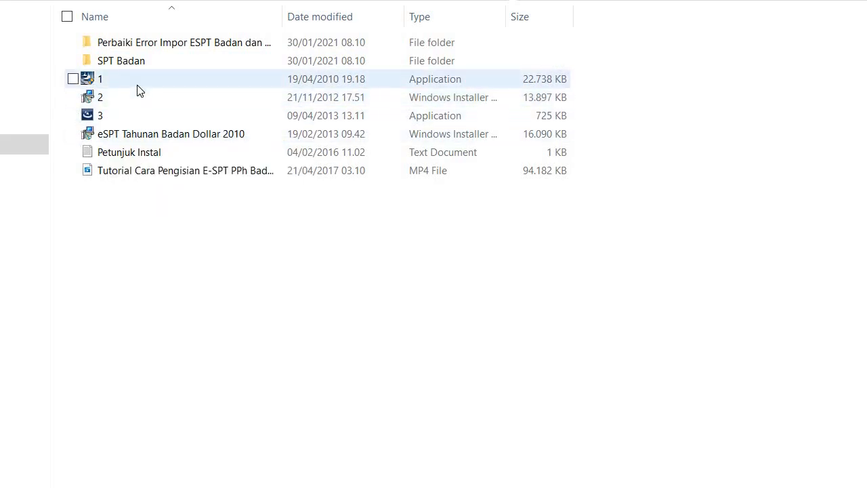
mouse_move(150, 84)
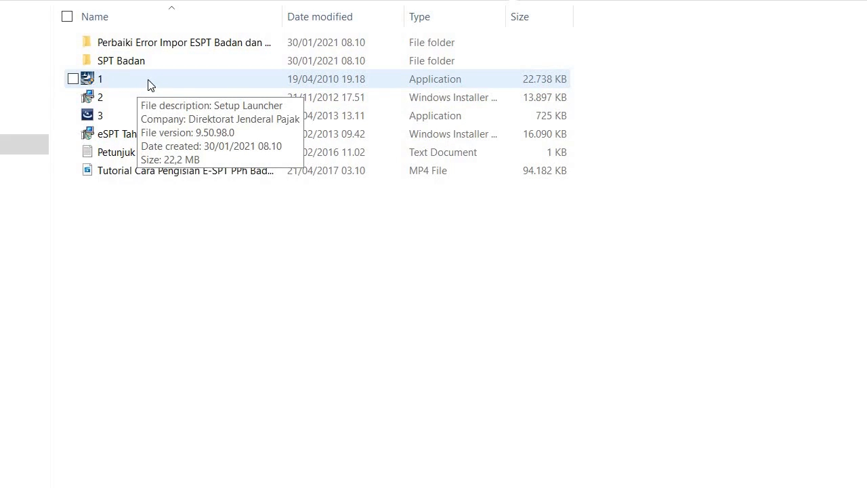
double_click(151, 85)
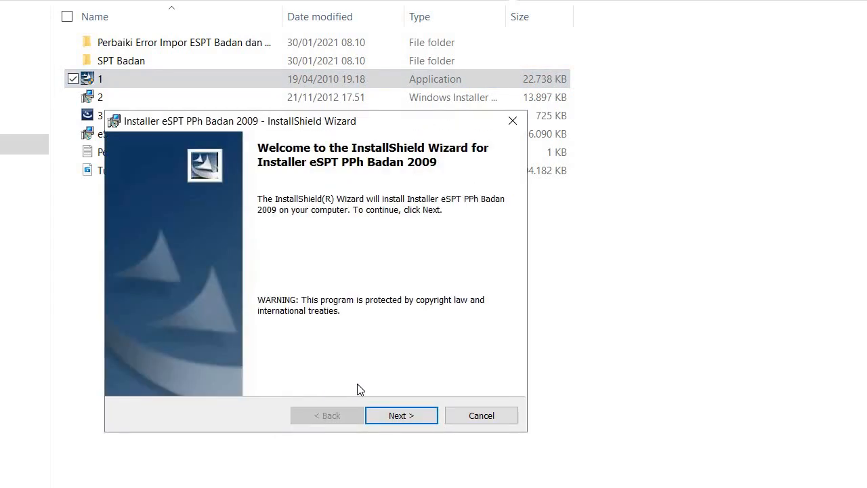
Step: Install eSPT PPh Badan 2009 with default settings into C:\Program Files (x86)\DJP\eSPT 1771\
left_click(402, 417)
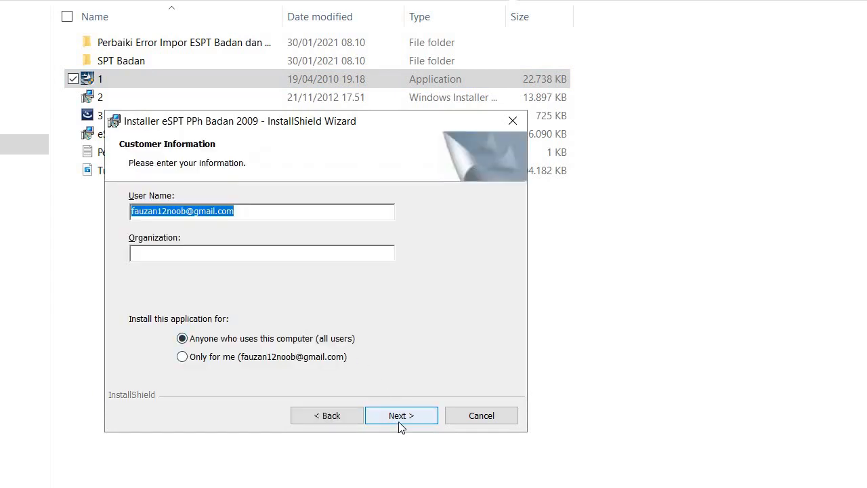
left_click(399, 424)
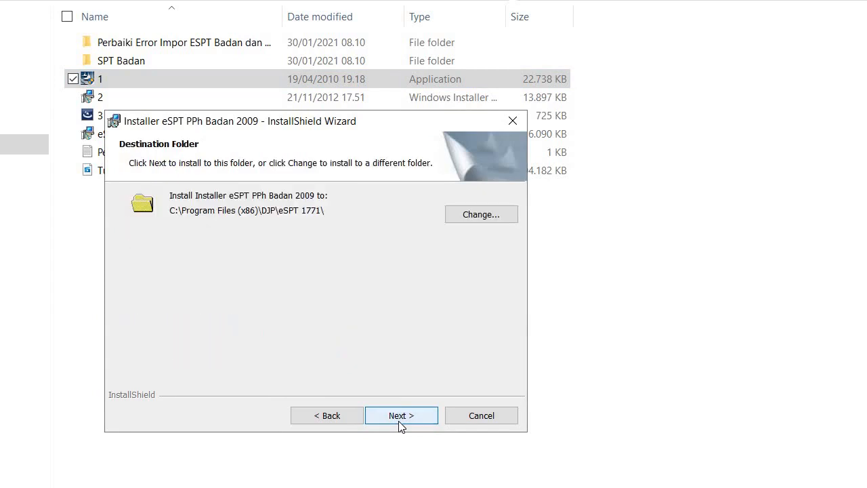
left_click(399, 424)
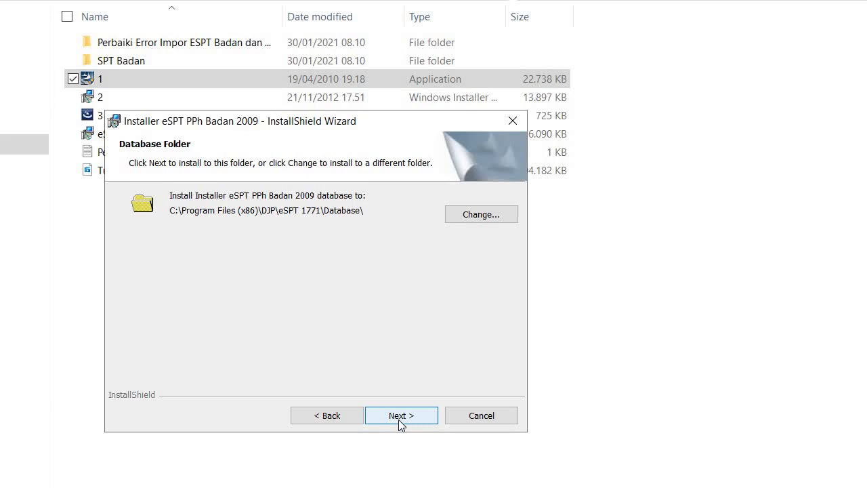
left_click(399, 420)
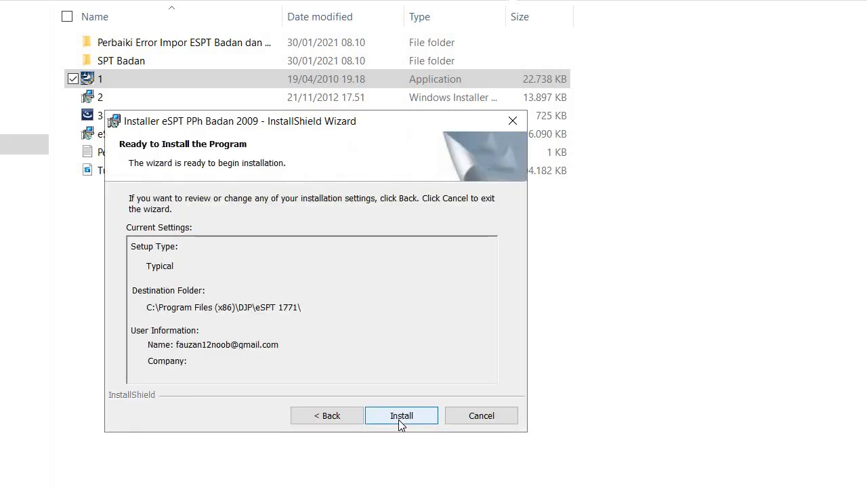
left_click(401, 416)
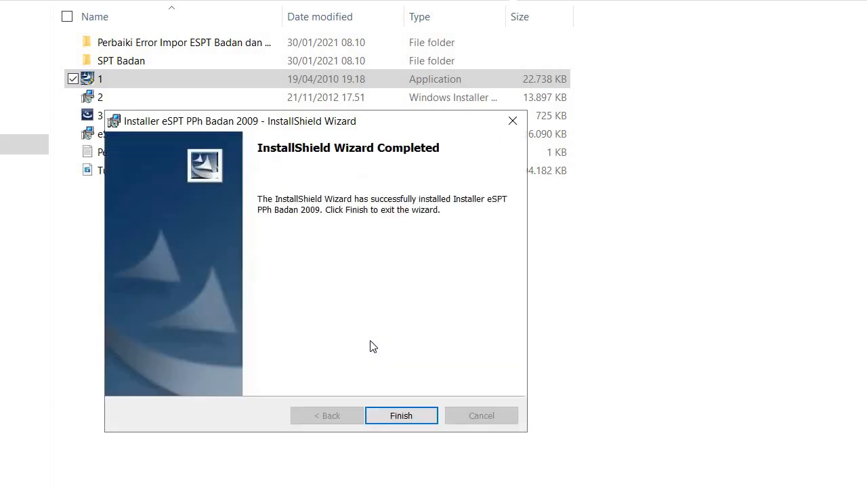
left_click(394, 417)
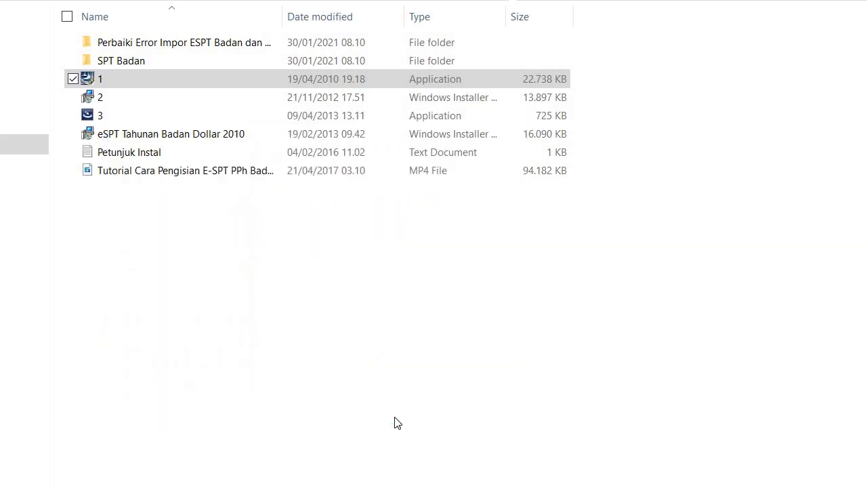
Step: Run installer '2' to install eSPT PPh Badan 2010 with defaults into C:\Program Files (x86)\DJP\eSPT 1771 2010\
double_click(158, 98)
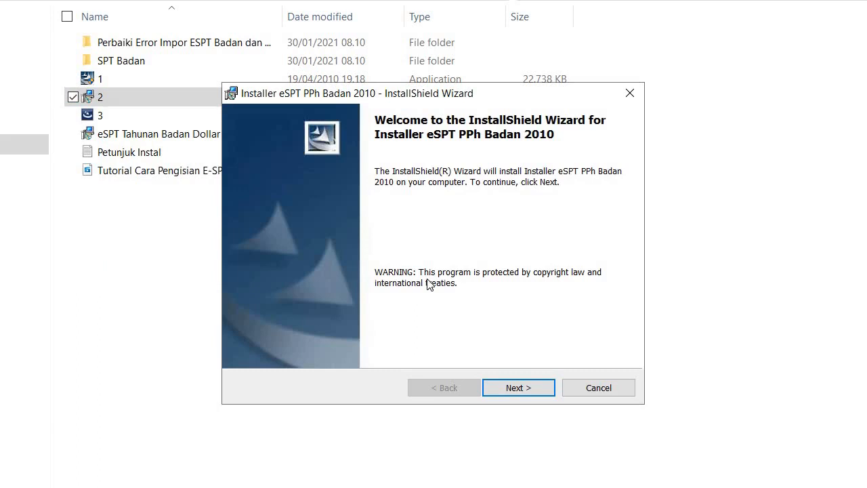
left_click(514, 388)
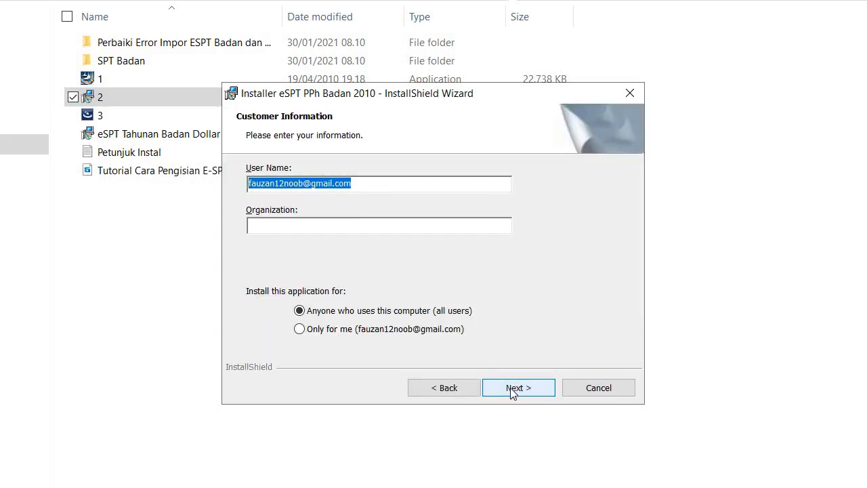
left_click(511, 390)
left_click(513, 391)
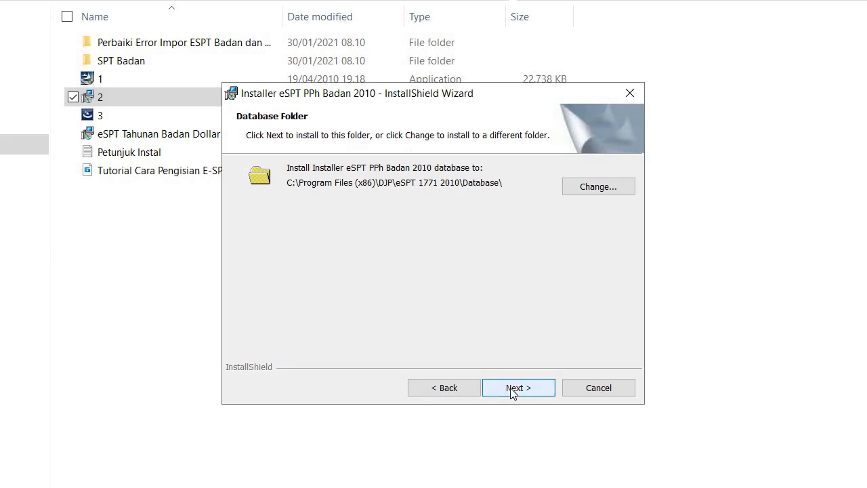
left_click(512, 391)
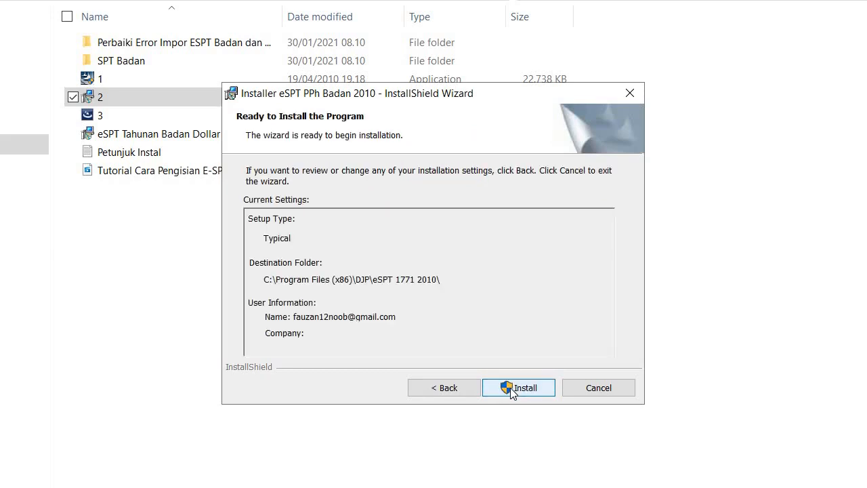
left_click(513, 391)
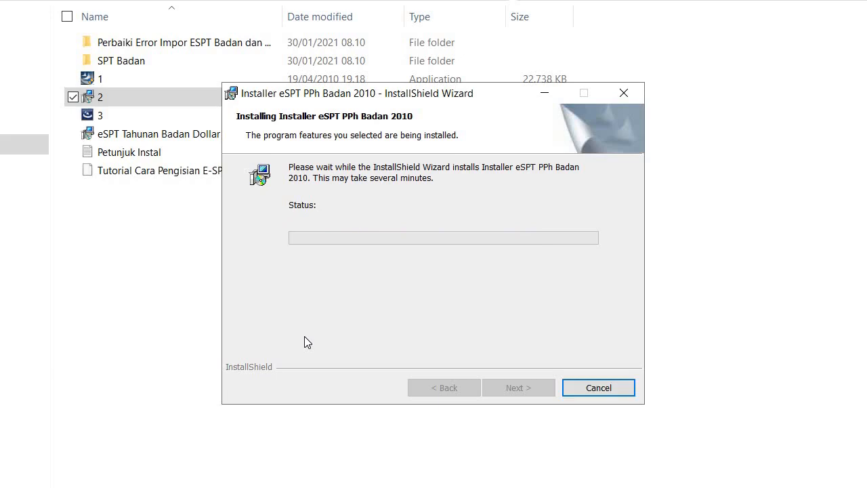
left_click(518, 387)
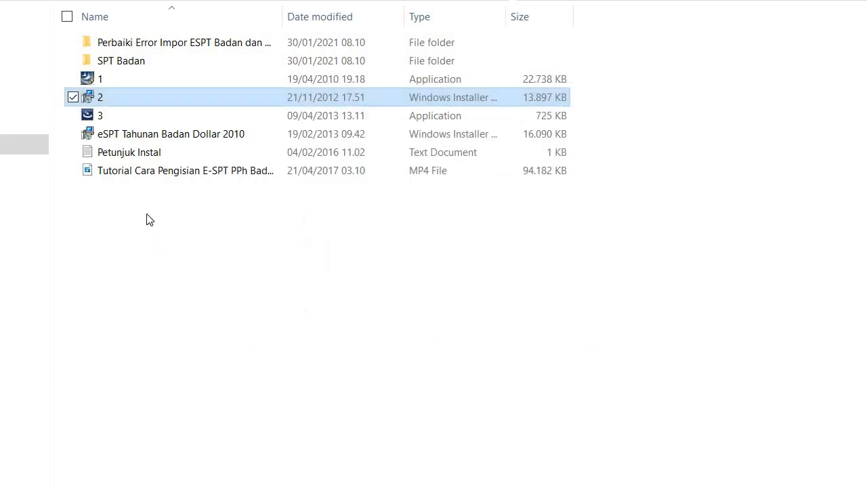
left_click(131, 117)
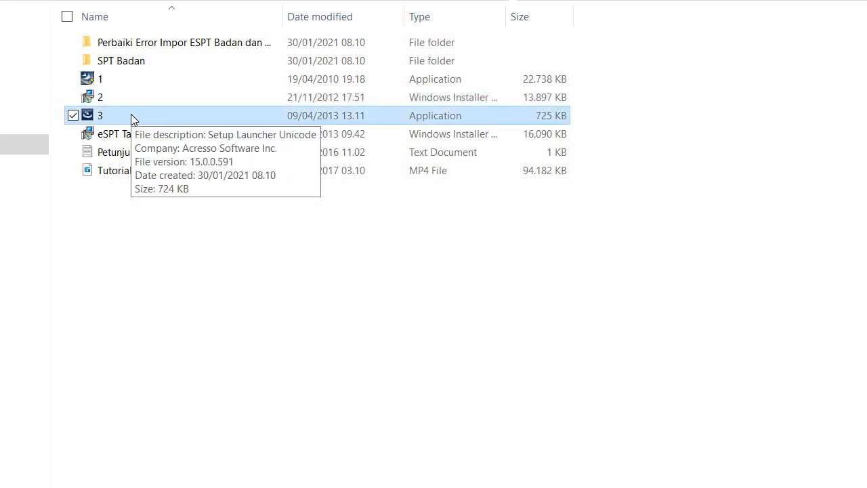
Step: Apply the patch from file '3' to eSPT PPh Badan 2010
double_click(132, 117)
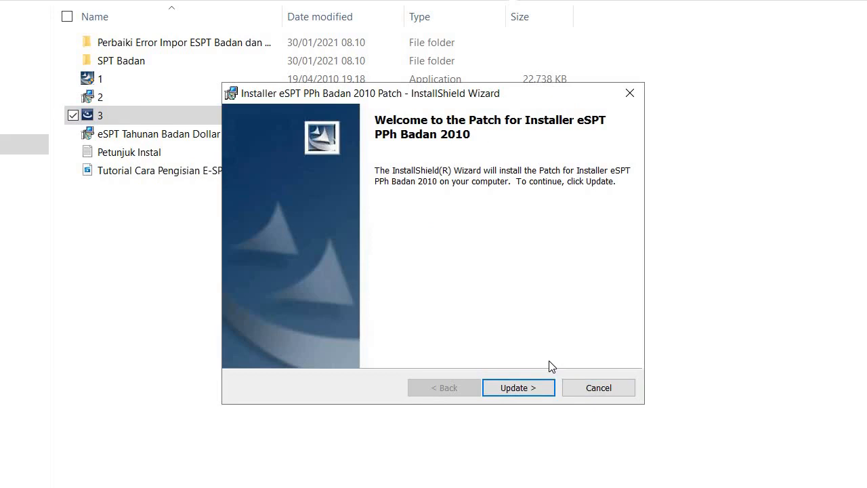
left_click(525, 392)
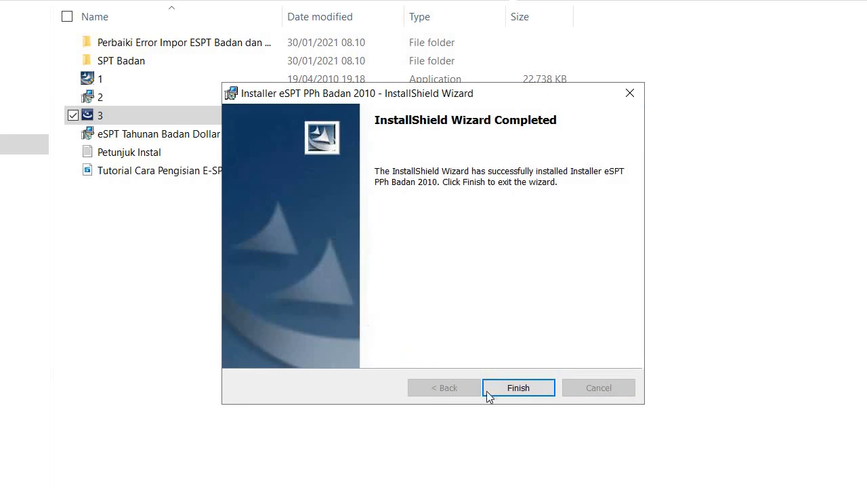
left_click(538, 391)
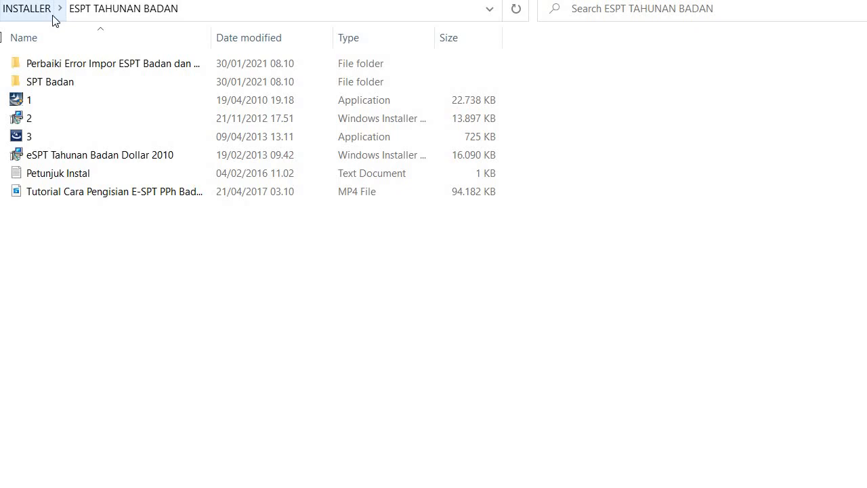
Step: Copy the empty db17712009Rupiah database from SPT Badan > Database Kosong
double_click(73, 84)
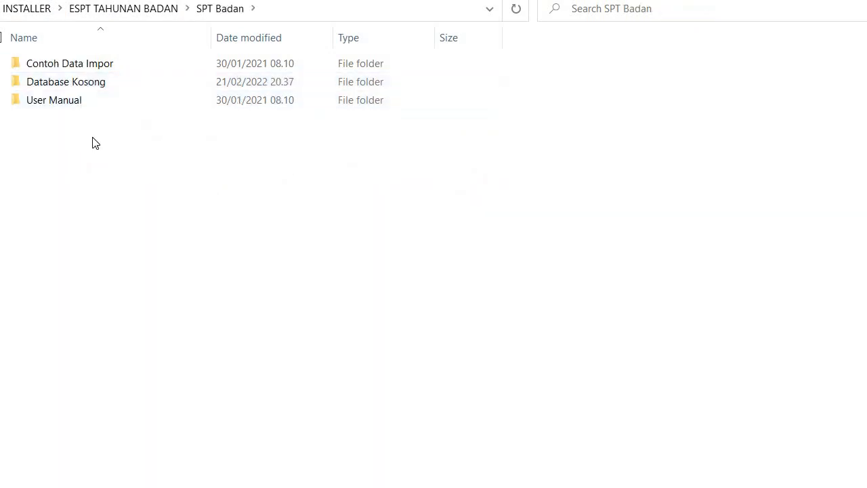
double_click(88, 87)
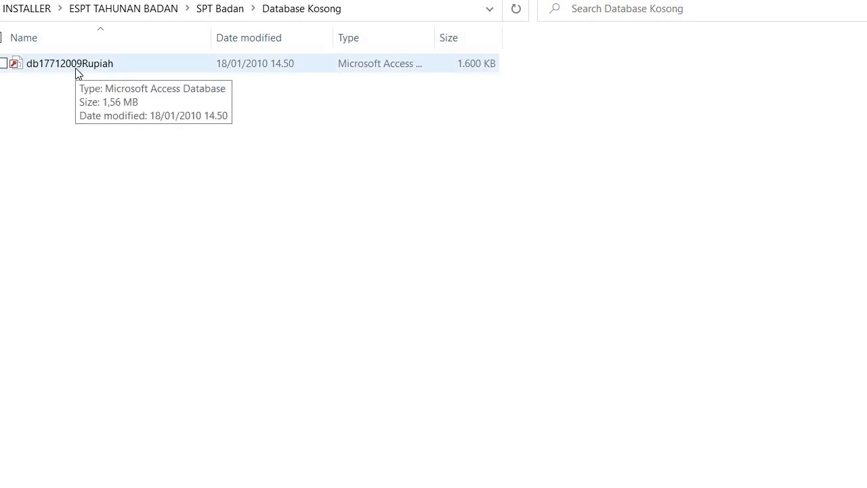
left_click(88, 68)
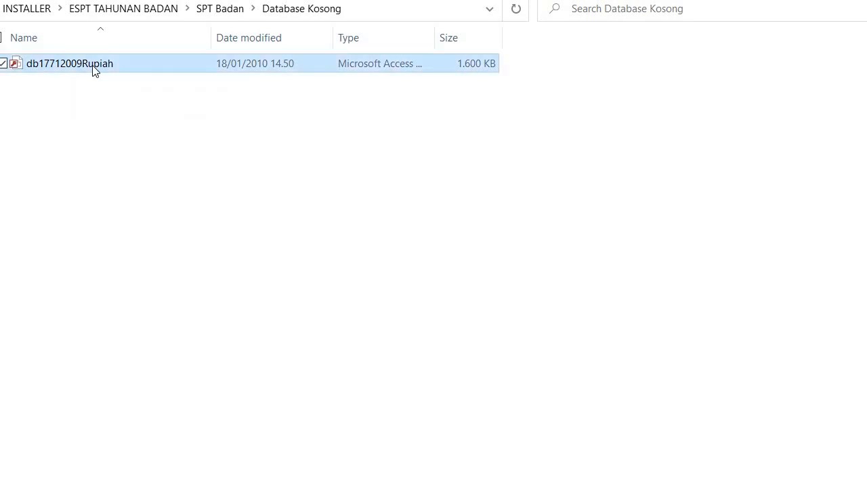
right_click(92, 68)
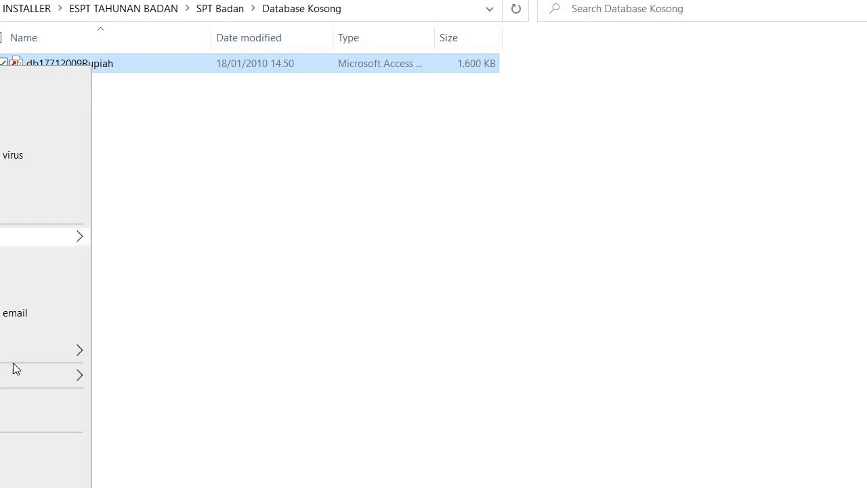
left_click(14, 424)
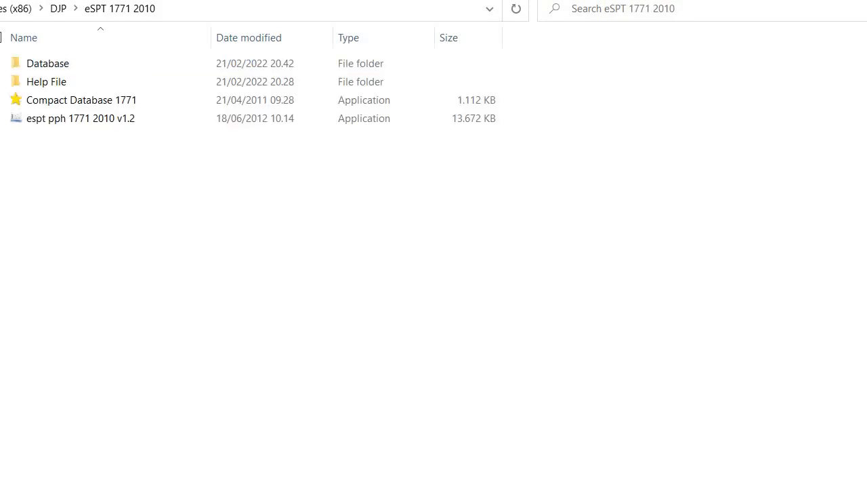
Step: Paste the copied database into the eSPT 1771 2010 Database folder, granting administrator permission
double_click(67, 73)
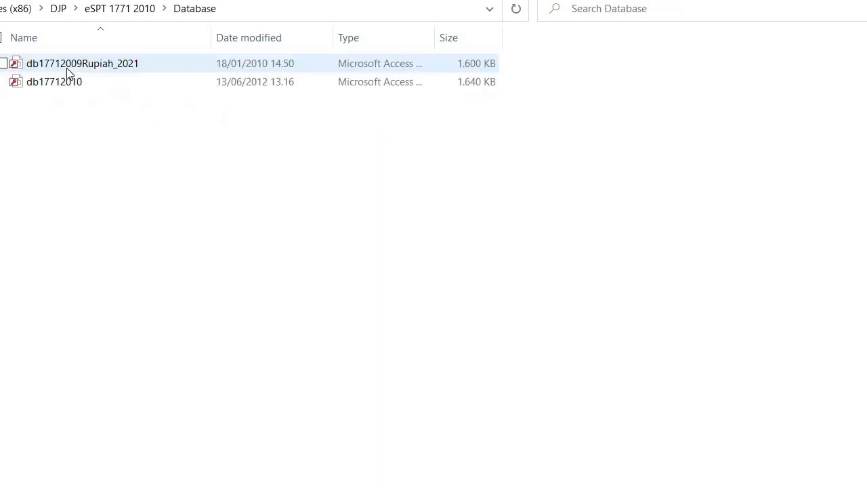
right_click(102, 142)
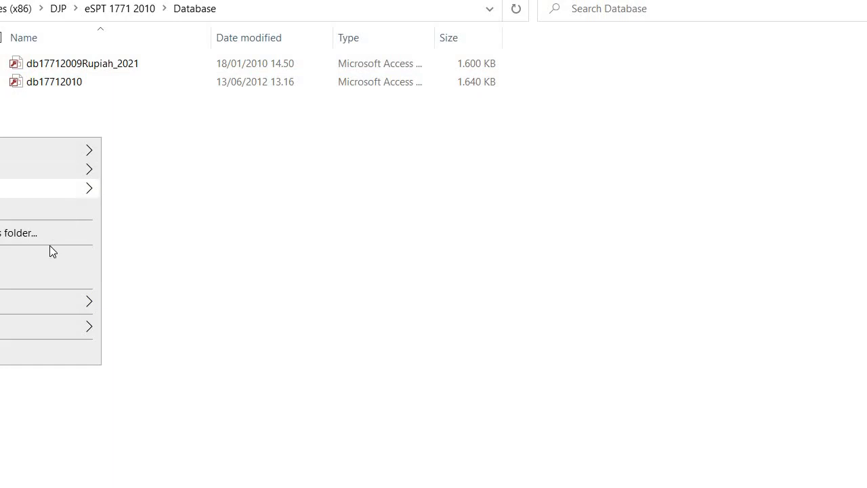
left_click(49, 264)
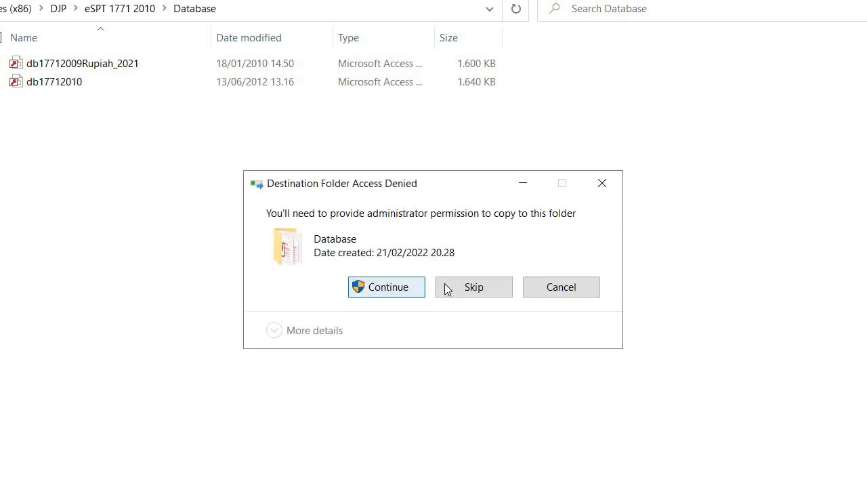
left_click(398, 288)
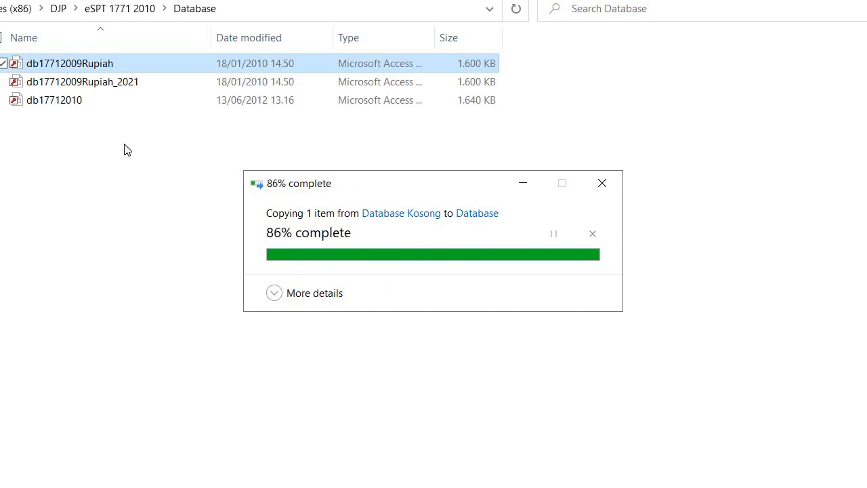
Step: Rename the pasted database copy to db17712009Rupiah_2021_2
right_click(107, 65)
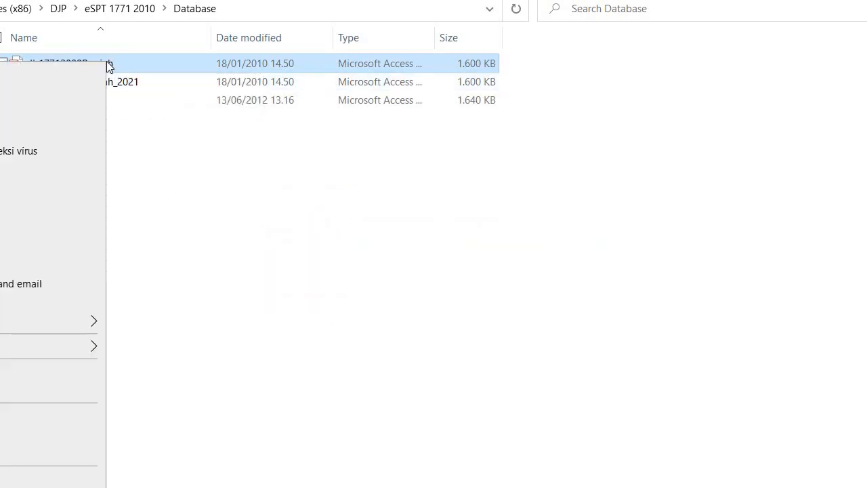
left_click(40, 461)
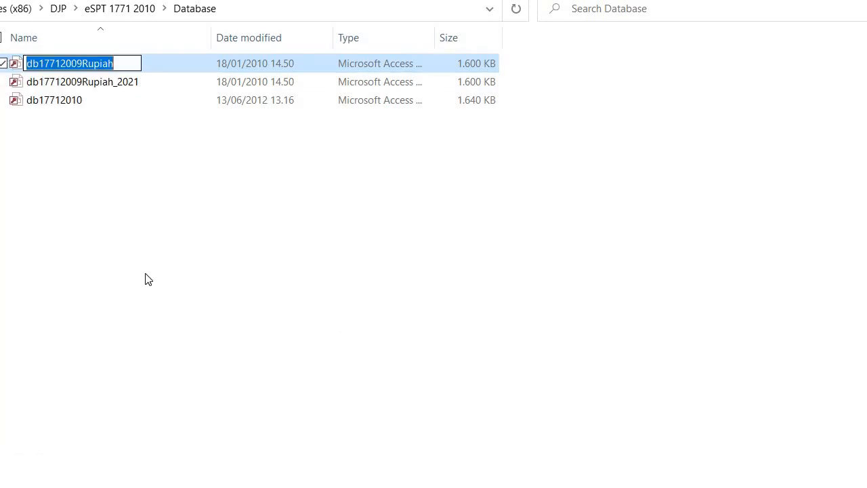
left_click(128, 61)
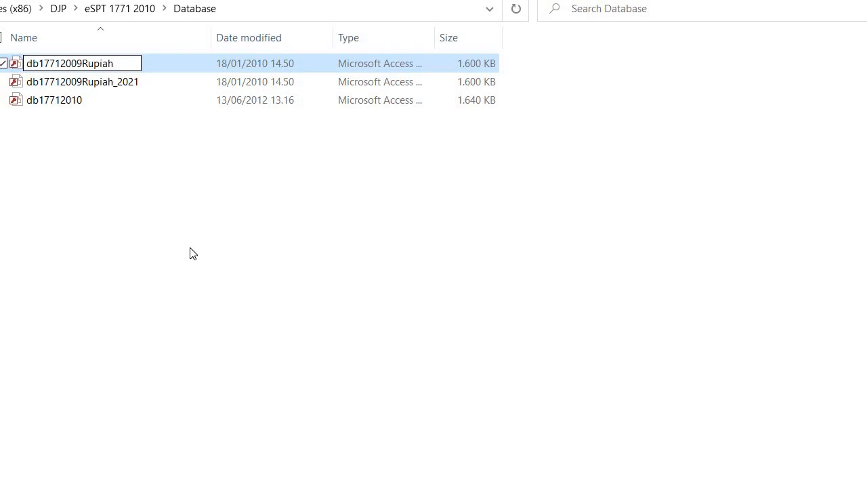
type("_2021")
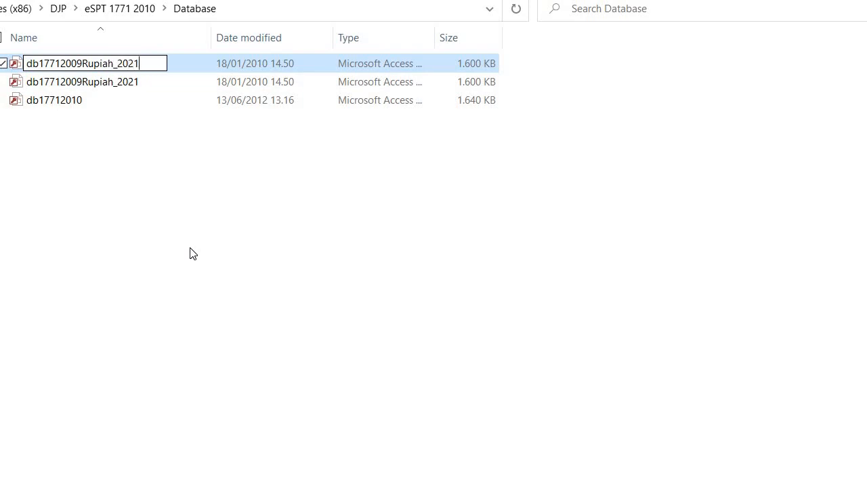
type("_2")
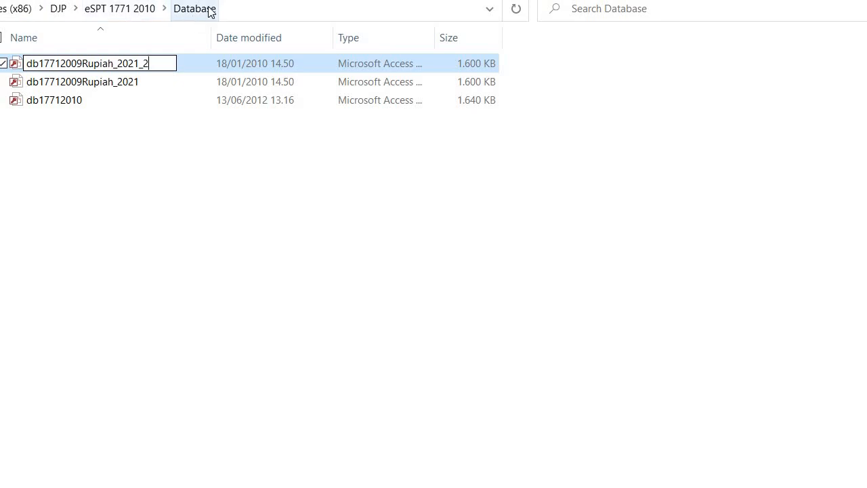
left_click(149, 199)
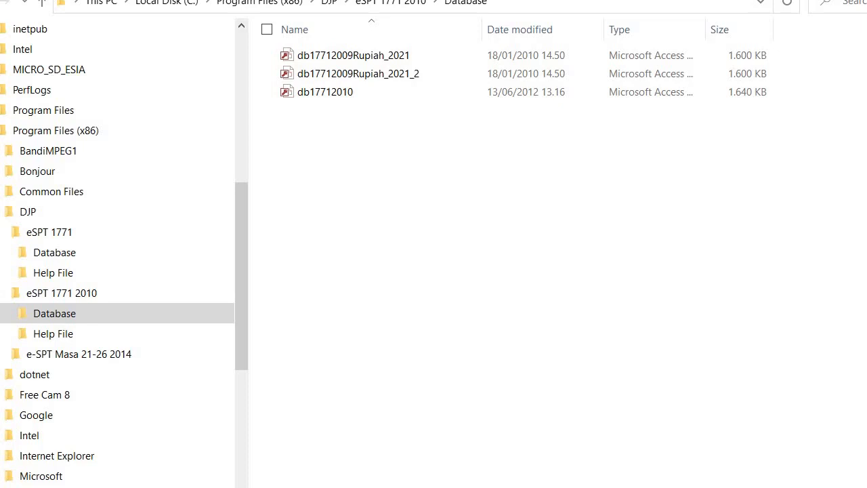
Step: Add a new 32-bit System DSN using the Driver do Microsoft Access (*.mdb)
key("super+s")
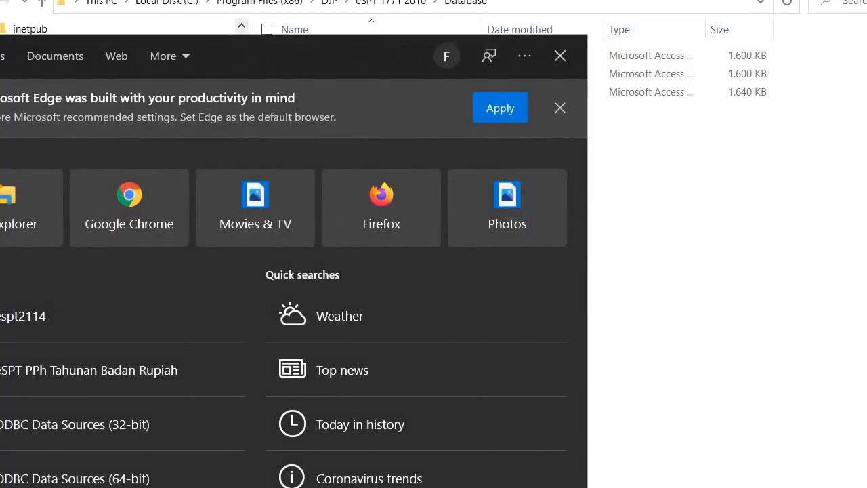
left_click(75, 428)
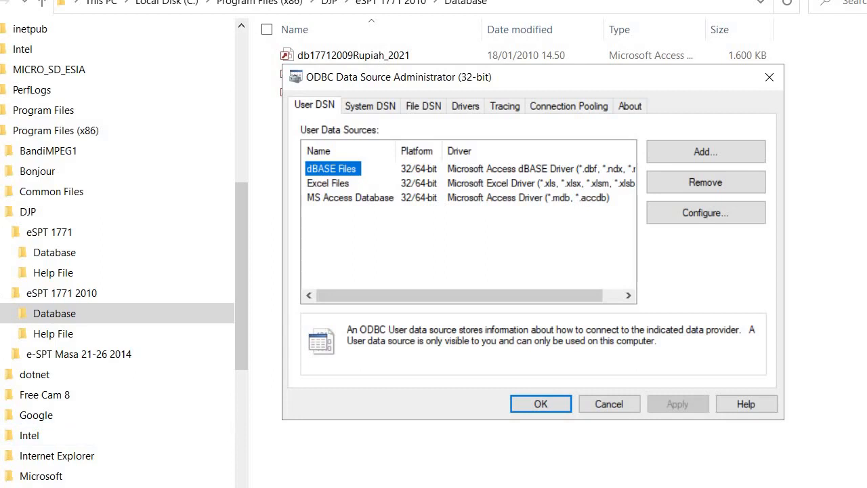
left_click(370, 111)
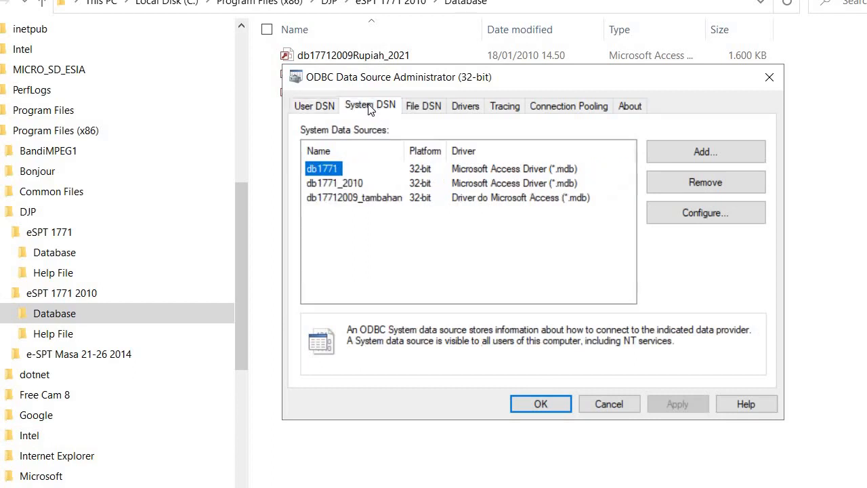
left_click(439, 252)
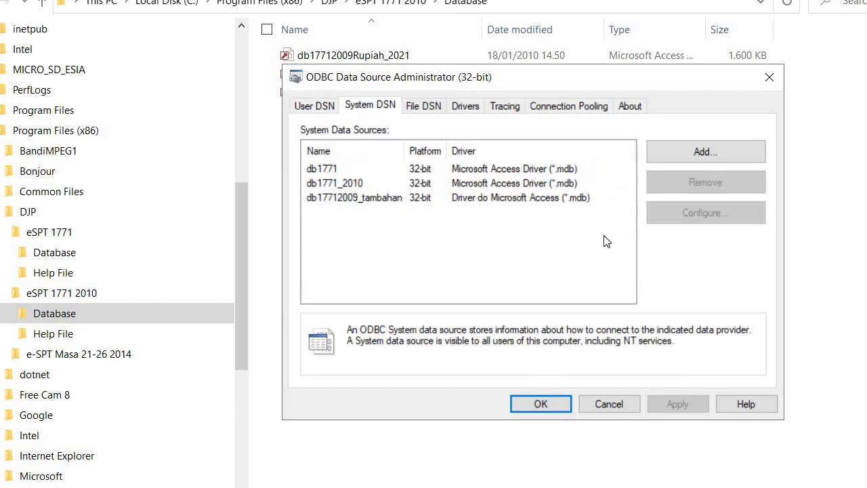
left_click(705, 151)
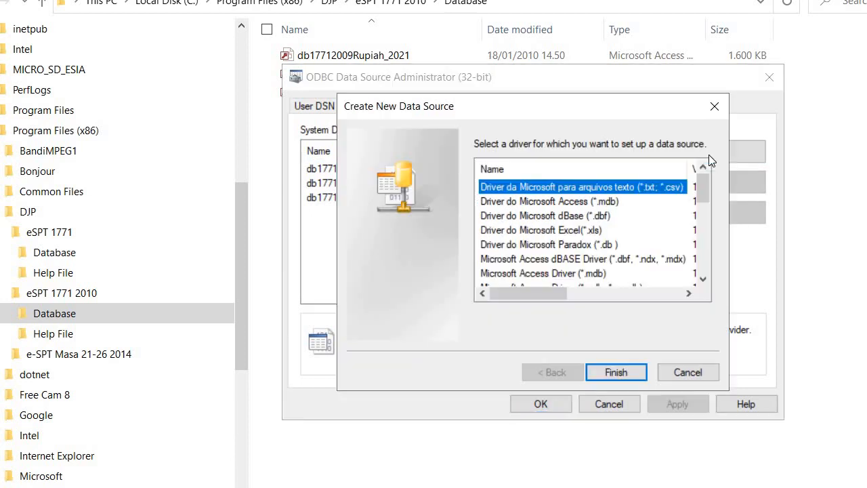
left_click(566, 202)
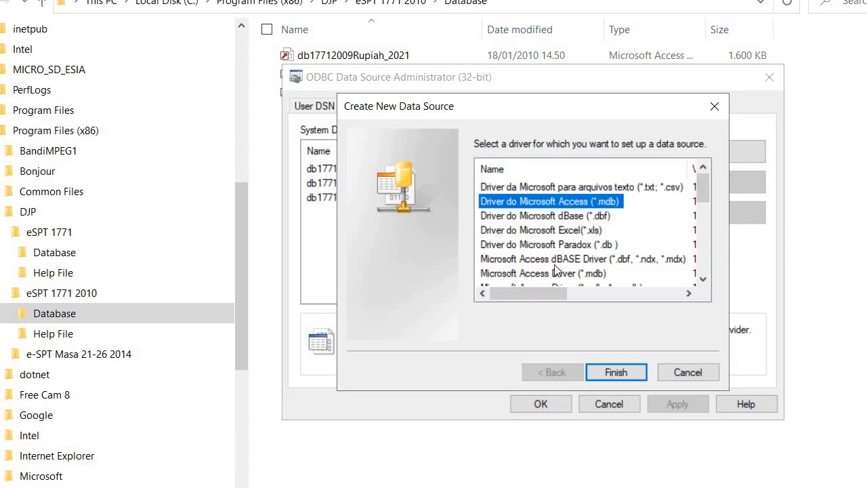
left_click(612, 373)
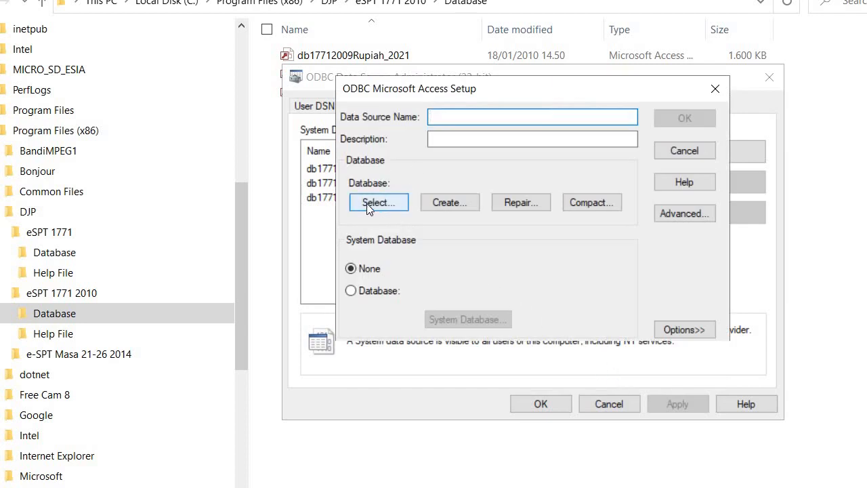
Step: Select db17712009Rupiah_2021_2.mdb in Program Files (x86)\DJP\eSPT 1771 2010\Database as the data source
left_click(373, 205)
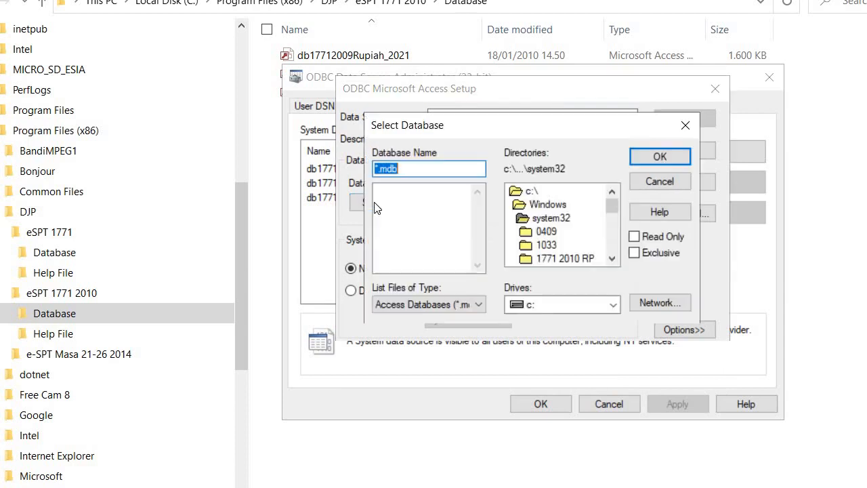
double_click(531, 190)
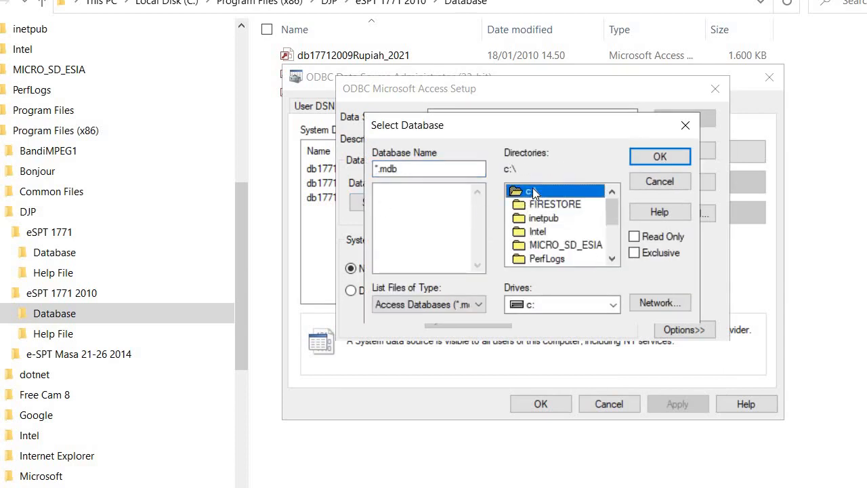
left_click_drag(614, 212, 608, 235)
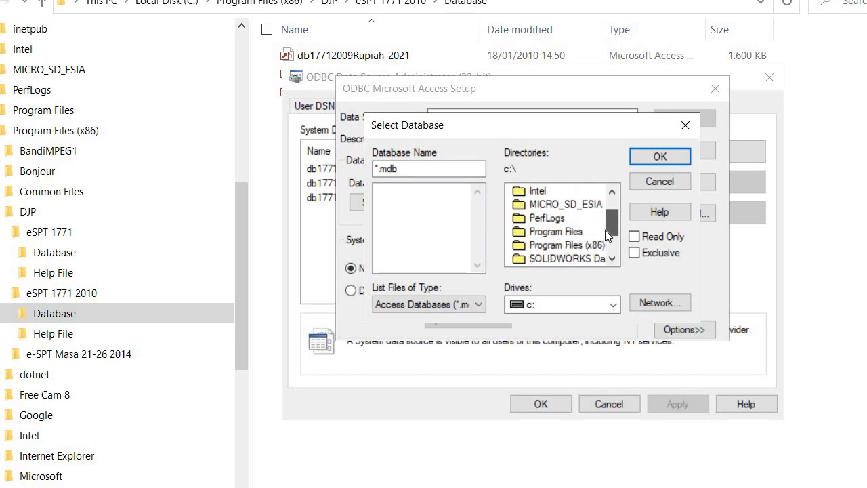
double_click(559, 245)
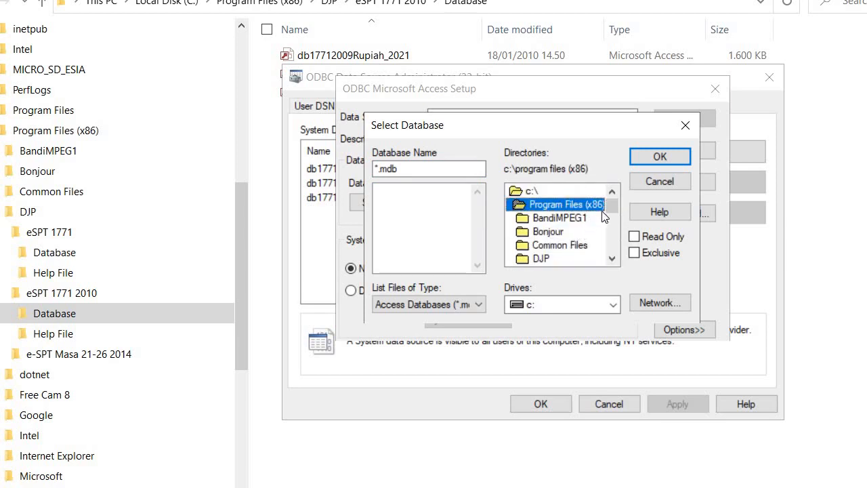
double_click(541, 257)
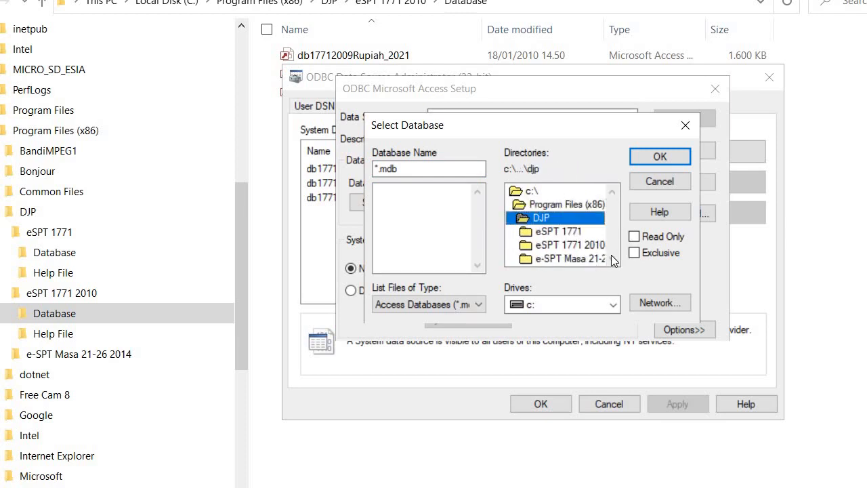
left_click(569, 245)
double_click(569, 243)
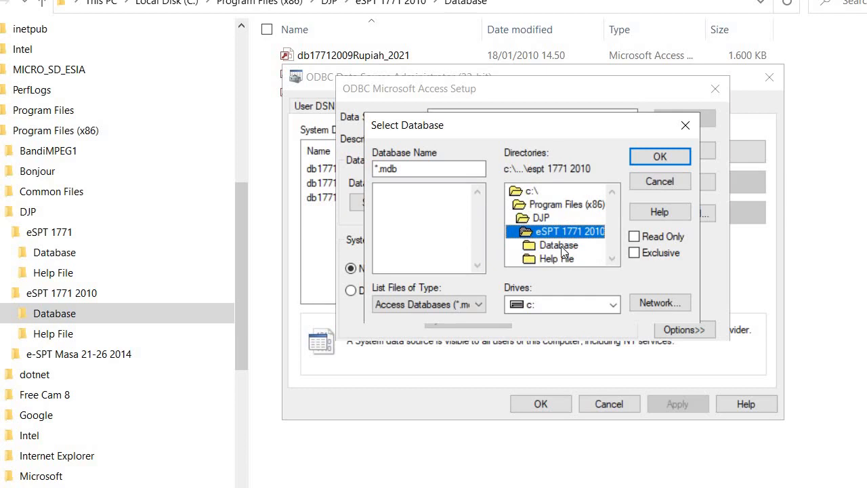
double_click(557, 245)
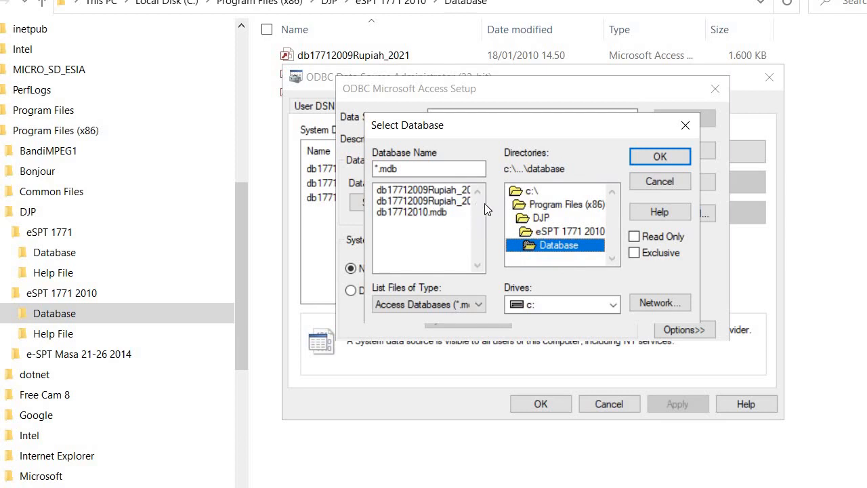
left_click(436, 189)
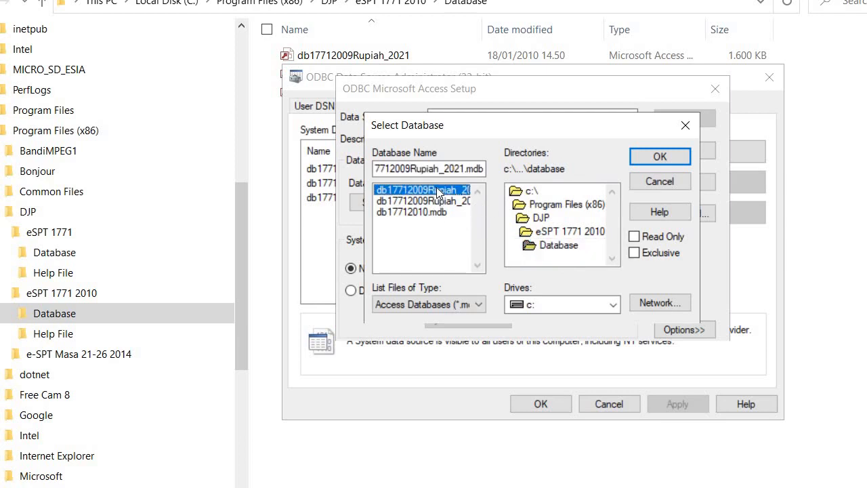
left_click(449, 202)
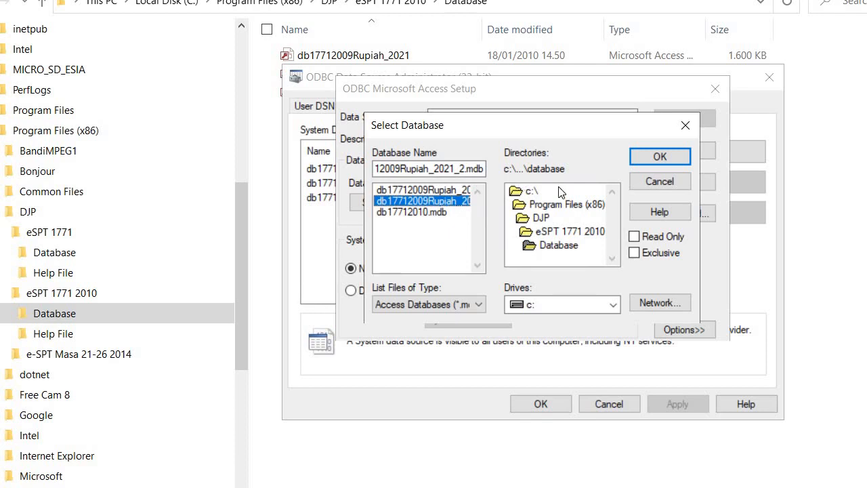
left_click(655, 156)
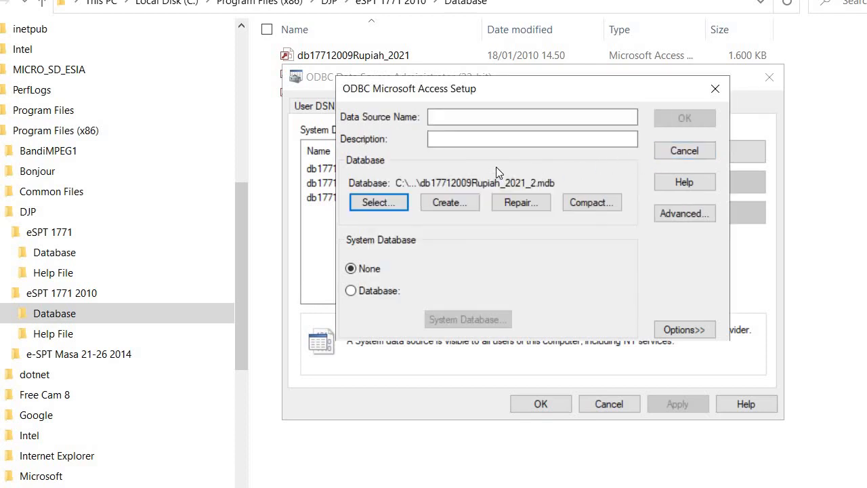
Step: Set the data source name and description to db_2021_2 and save it
left_click(460, 119)
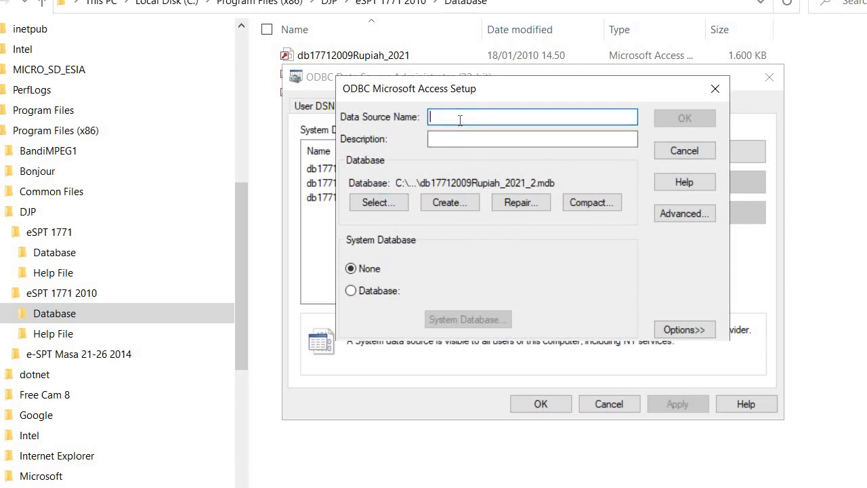
type("db_2021_2")
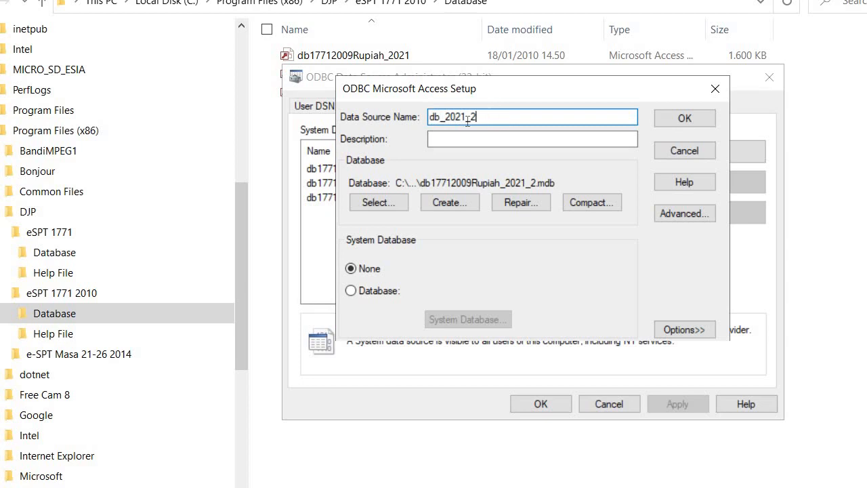
left_click_drag(476, 120, 422, 124)
key("ctrl+c")
left_click(458, 137)
key("ctrl+v")
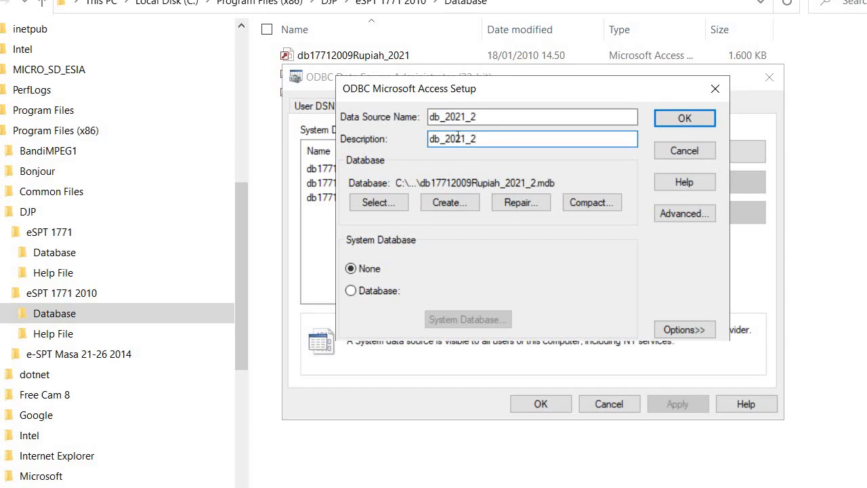
left_click(686, 119)
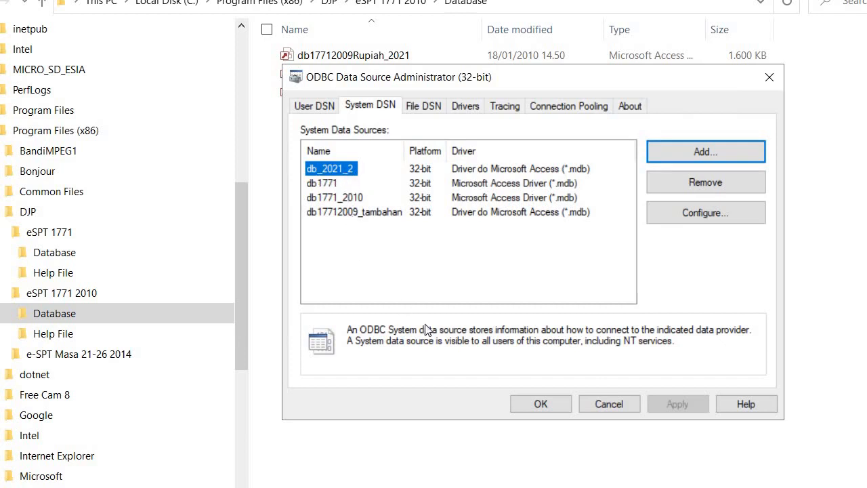
Step: Close the ODBC Data Source Administrator, keeping the new db_2021_2 data source
left_click(542, 404)
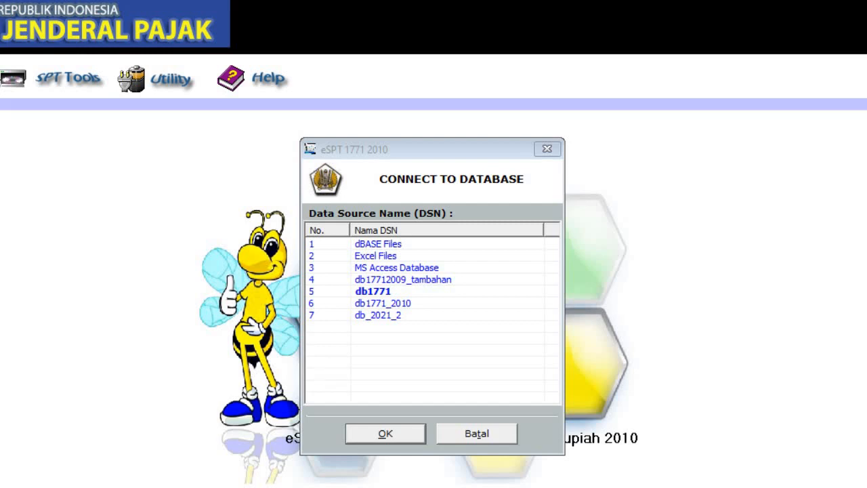
Step: Connect eSPT to the db_2021_2 data source and enter the corrected company NPWP
left_click(378, 315)
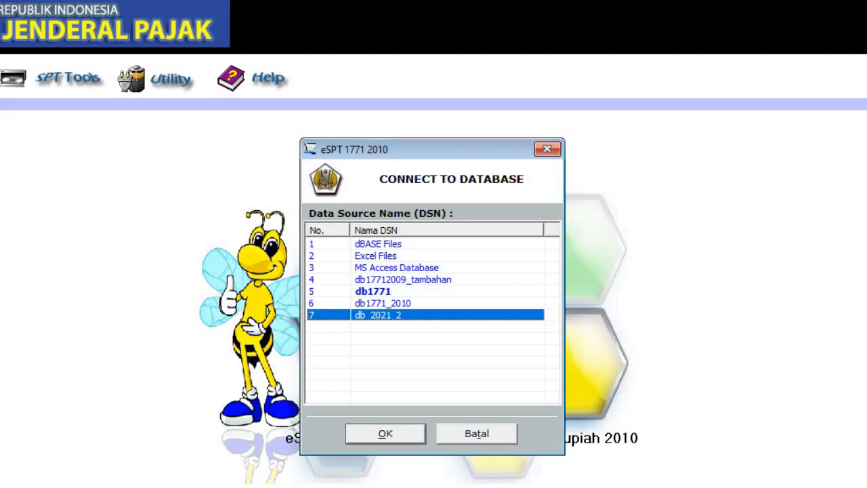
left_click(386, 433)
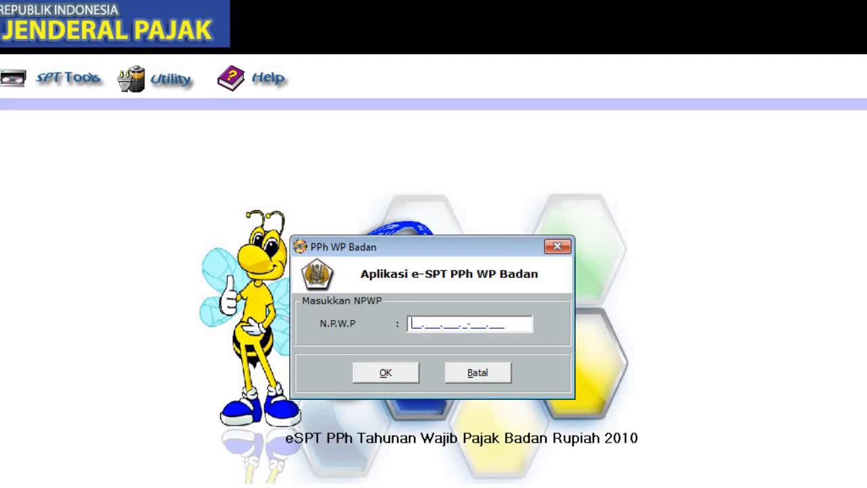
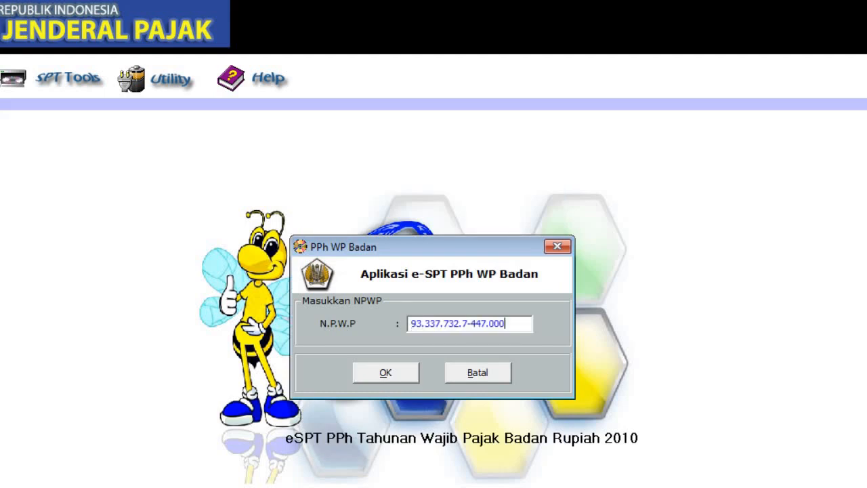
left_click(380, 374)
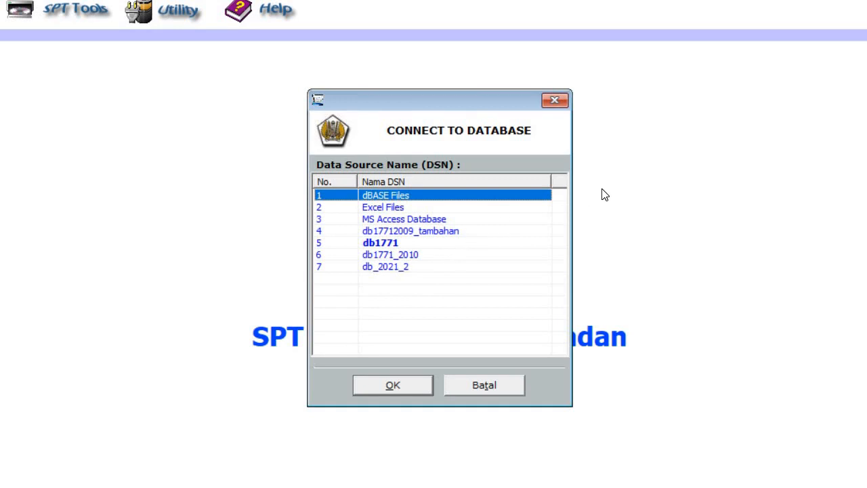
Step: Reconnect to db_2021_2 and confirm the pasted, corrected company NPWP to reach the taxpayer profile
left_click(396, 270)
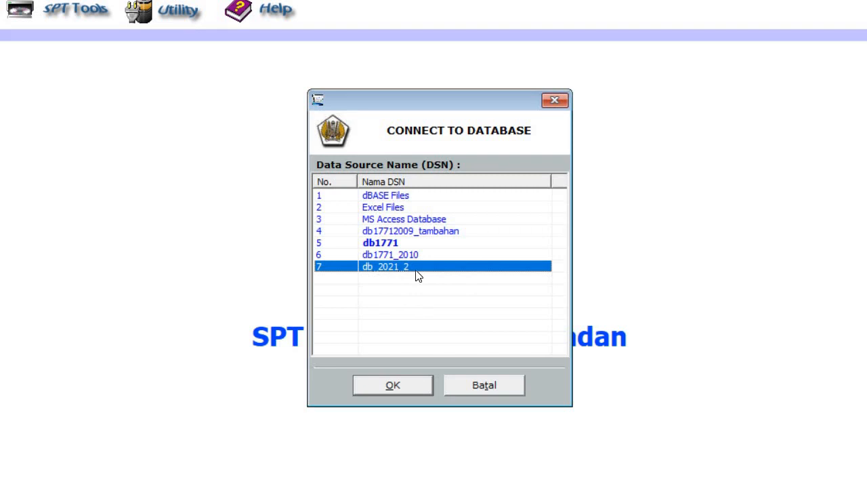
left_click(393, 386)
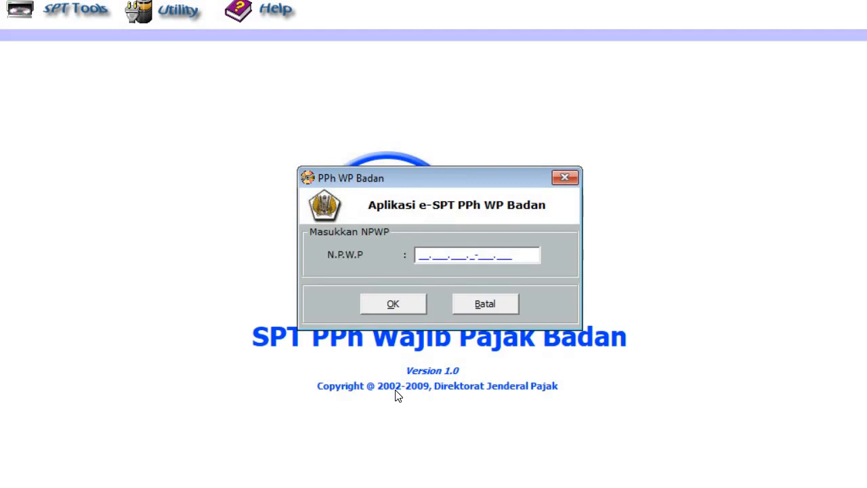
left_click(489, 256)
key("BackSpace")
type("7")
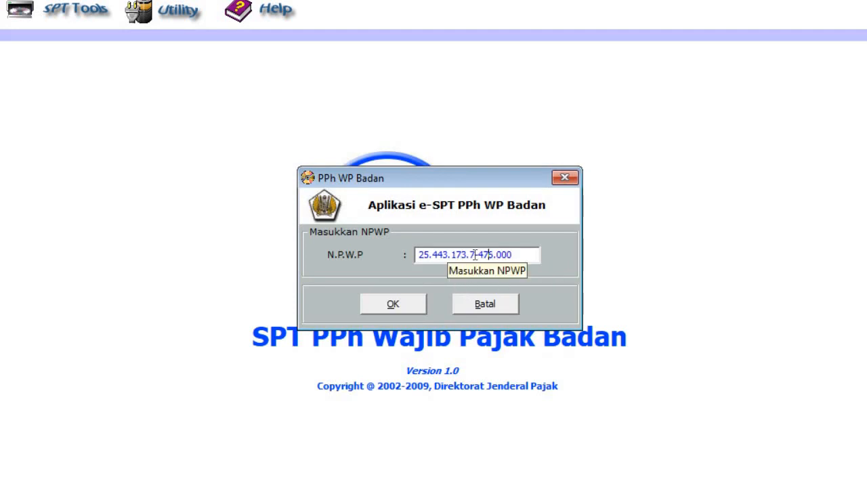
left_click(406, 309)
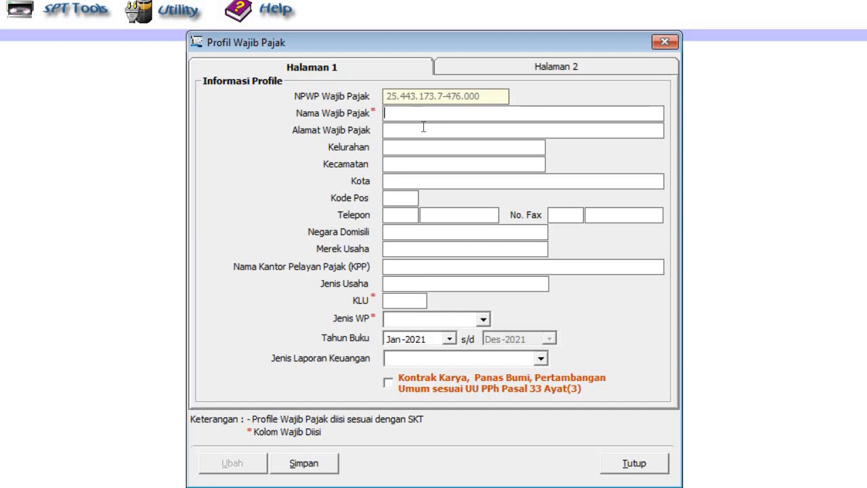
Step: Enter taxpayer name MAJU BERSAMA MAKMUR and KLU code 63122
type("MAJU BERSAMA MAKMUR")
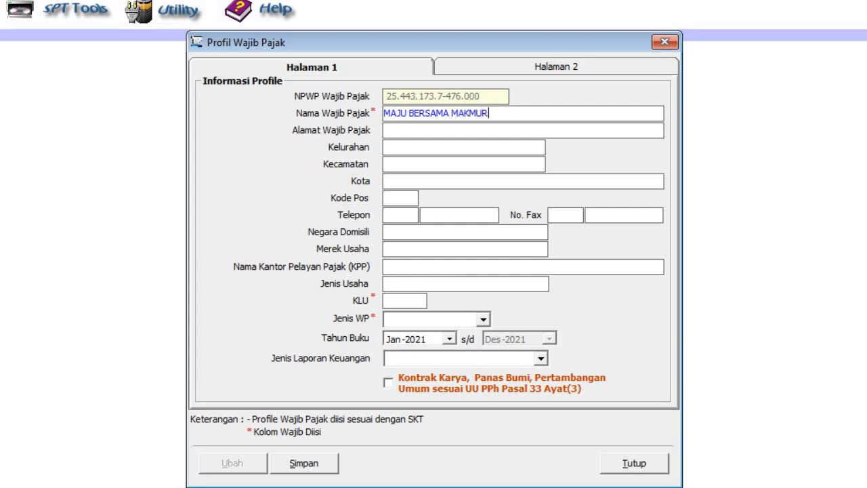
left_click(400, 303)
type("63122")
Step: Set Jenis WP to NON BUT and Jenis Laporan Keuangan to Non Kualifikasi
left_click(399, 322)
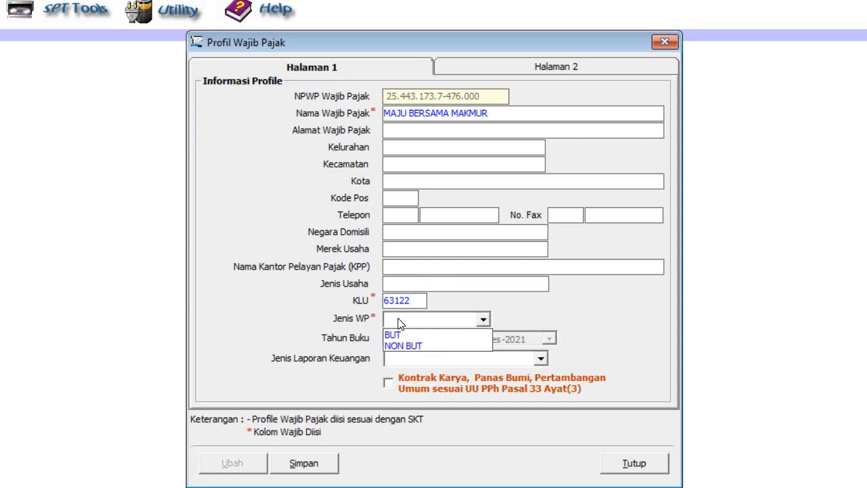
left_click(432, 346)
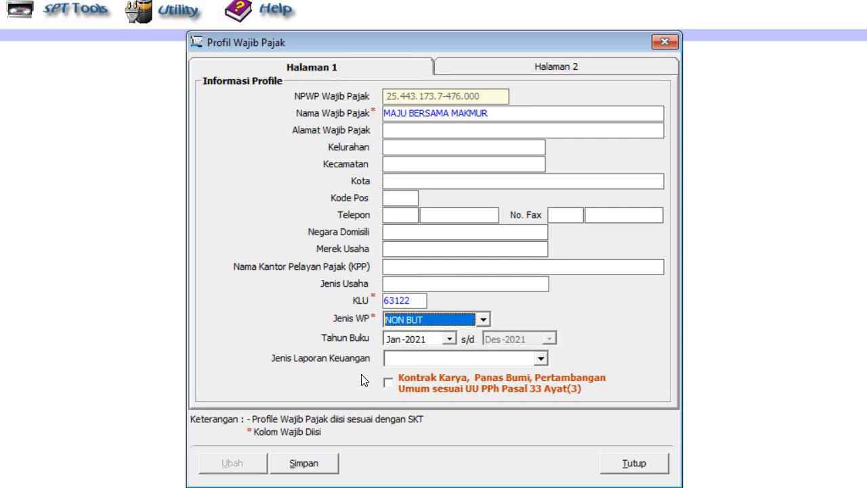
left_click(541, 359)
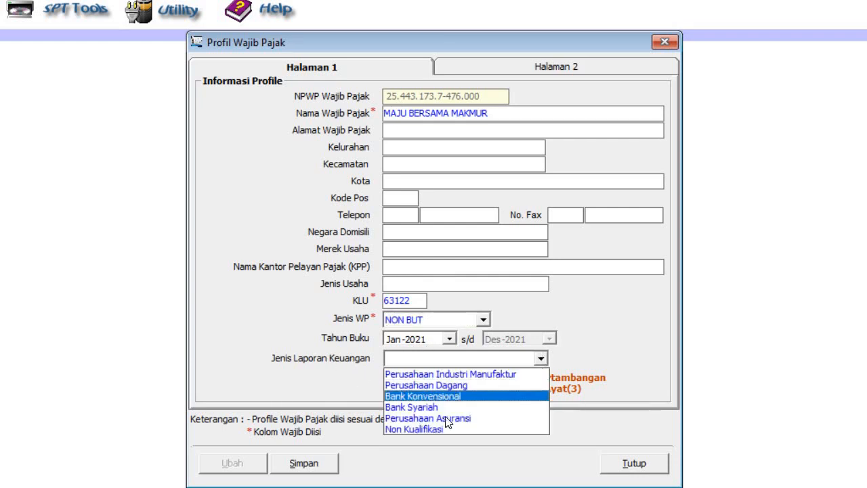
left_click(429, 428)
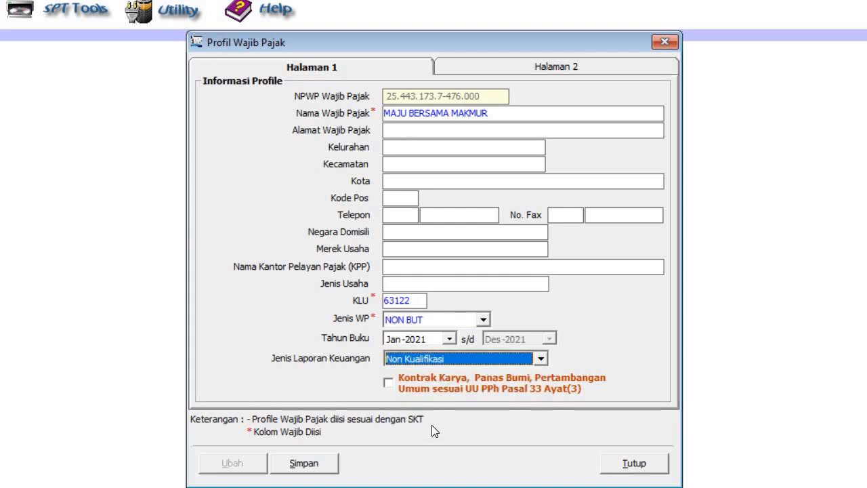
left_click(553, 67)
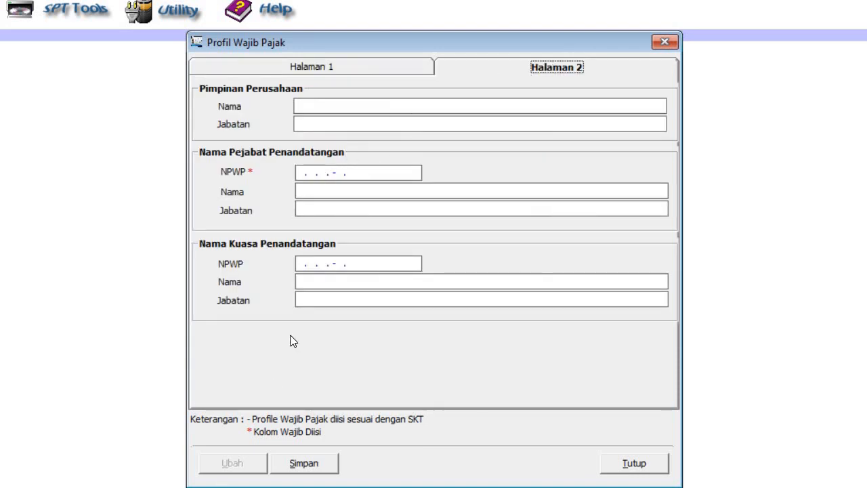
Step: Enter the signing official's NPWP on page 2; it is rejected as invalid
left_click(297, 171)
left_click(340, 173)
key("BackSpace")
type("8")
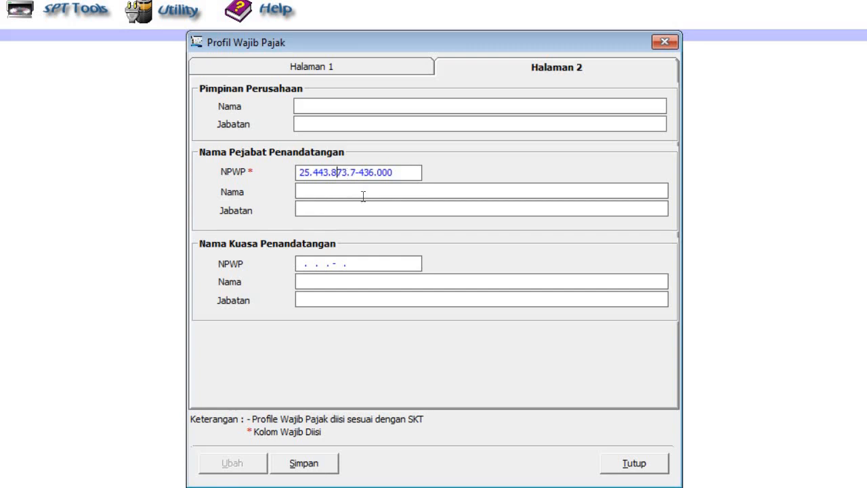
left_click(363, 190)
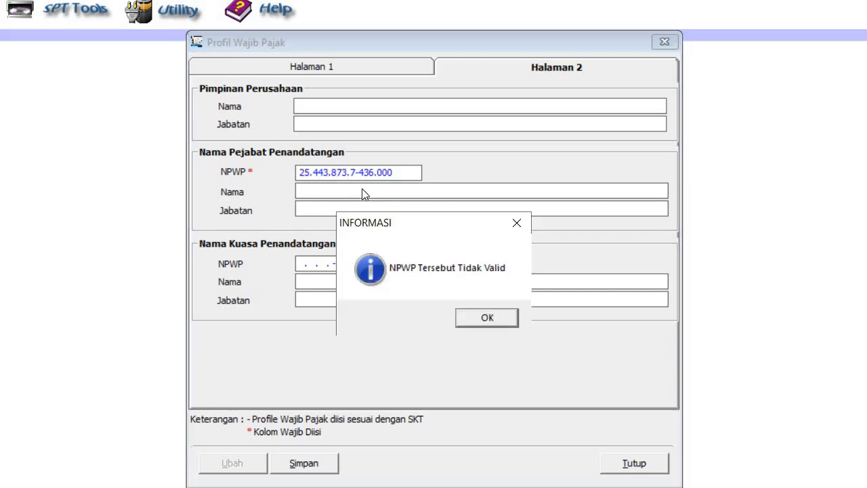
left_click(478, 313)
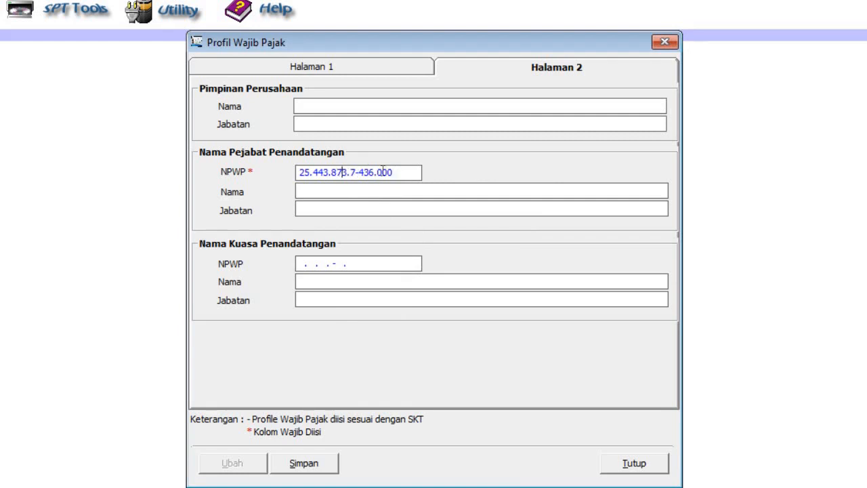
Step: Re-enter a corrected signing official's NPWP and attempt to save the profile
left_click_drag(412, 170, 277, 176)
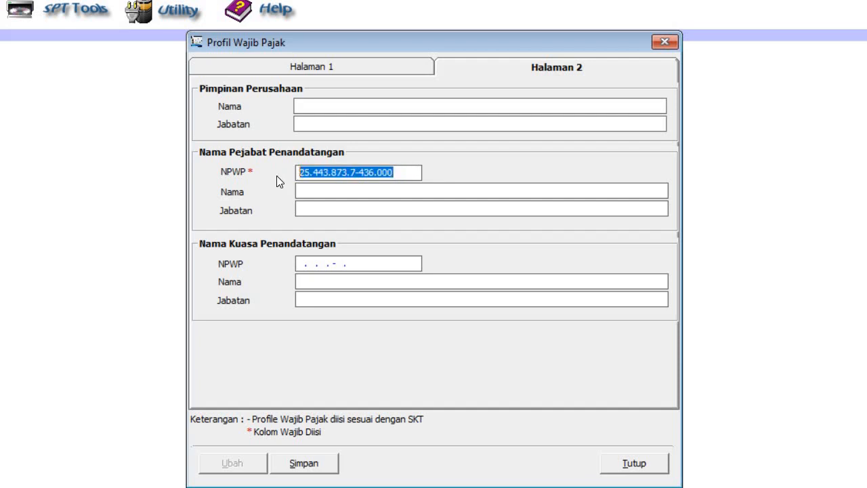
type("9")
left_click(365, 171)
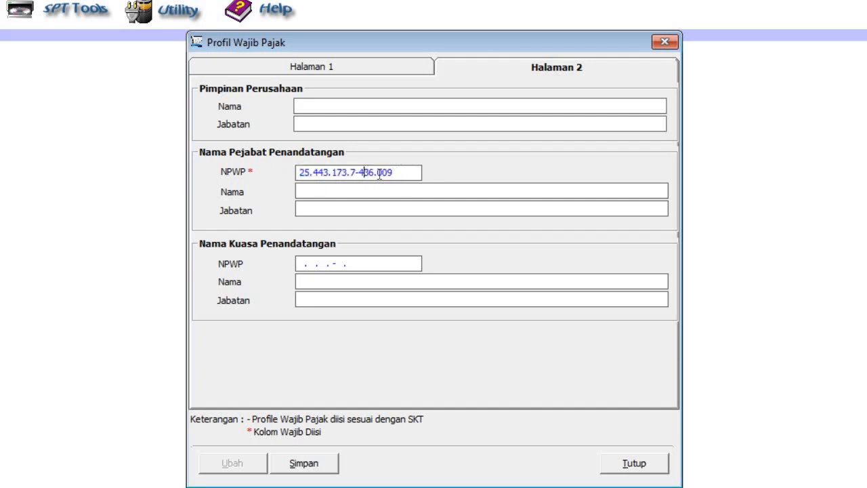
key("BackSpace")
type("7")
left_click(304, 464)
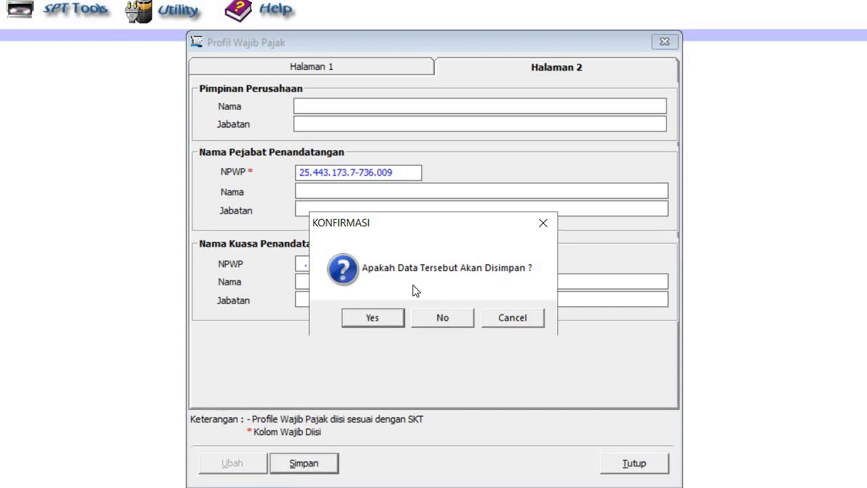
left_click(375, 320)
left_click(542, 319)
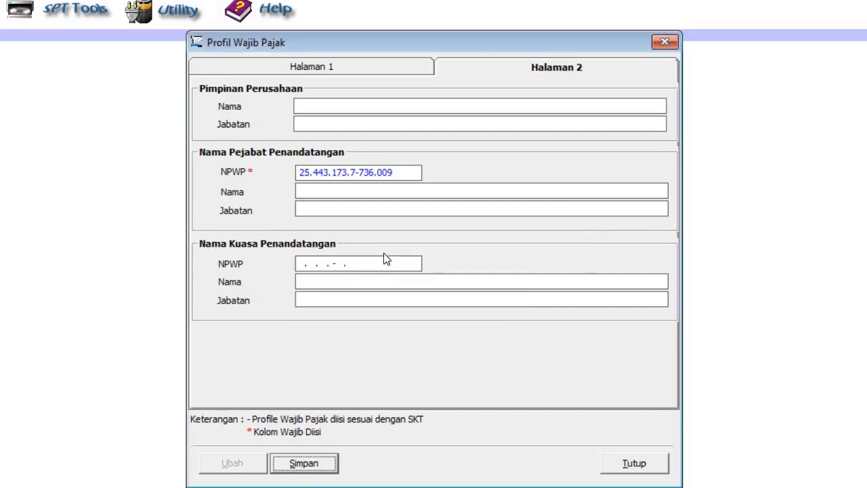
Step: Fill in the signing official's name and save the taxpayer profile successfully
left_click(335, 193)
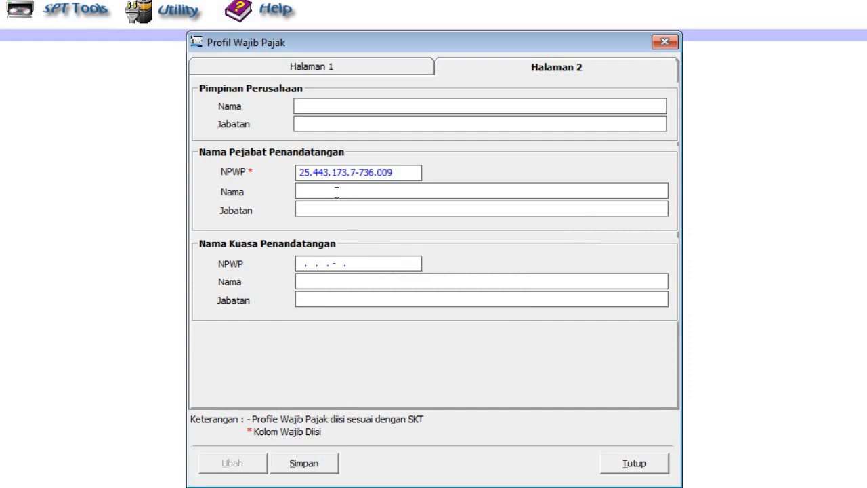
left_click(304, 466)
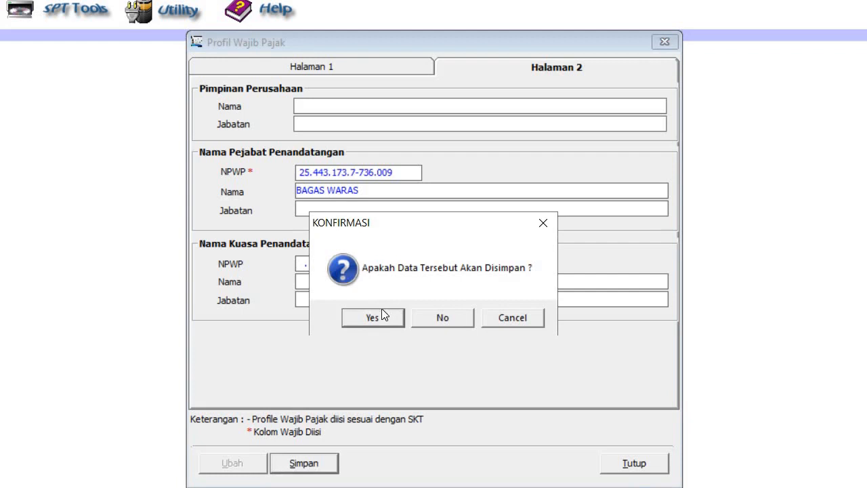
left_click(370, 318)
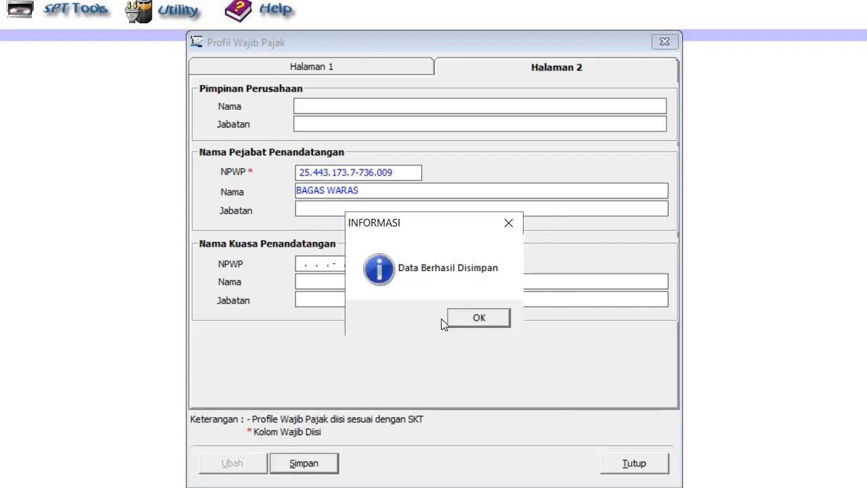
left_click(478, 318)
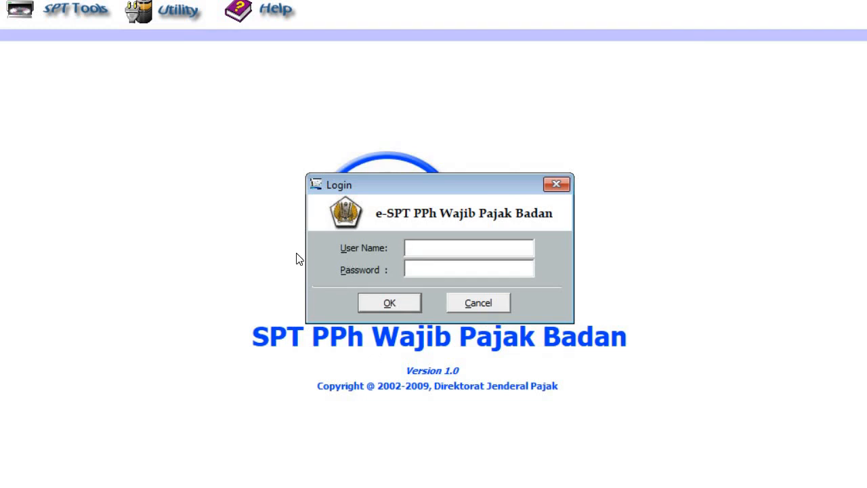
Step: Log in with user name administrator and the account password
type("administrator")
left_click(426, 272)
type("***")
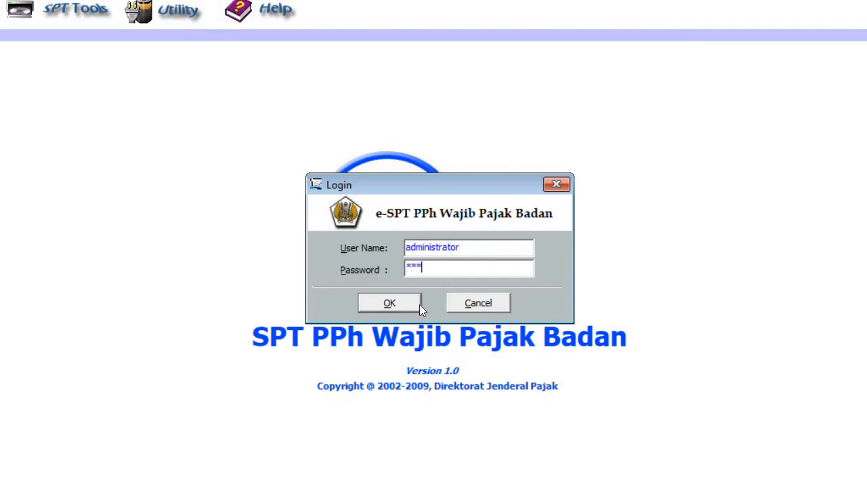
left_click(410, 304)
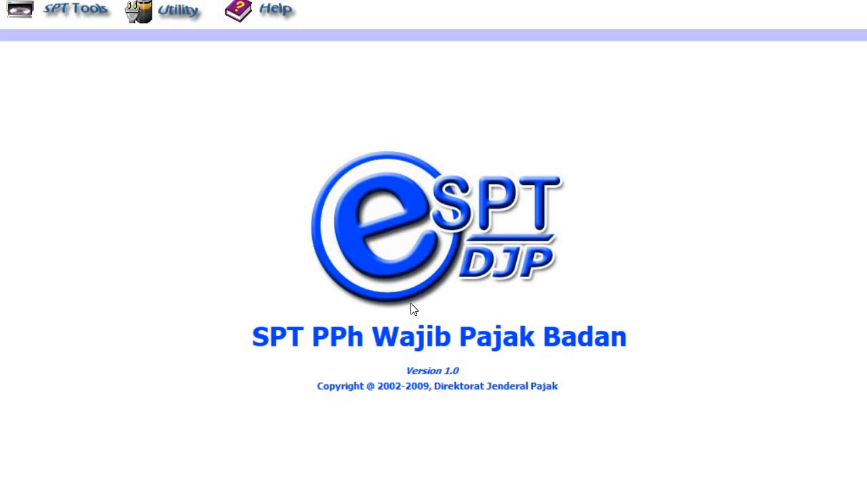
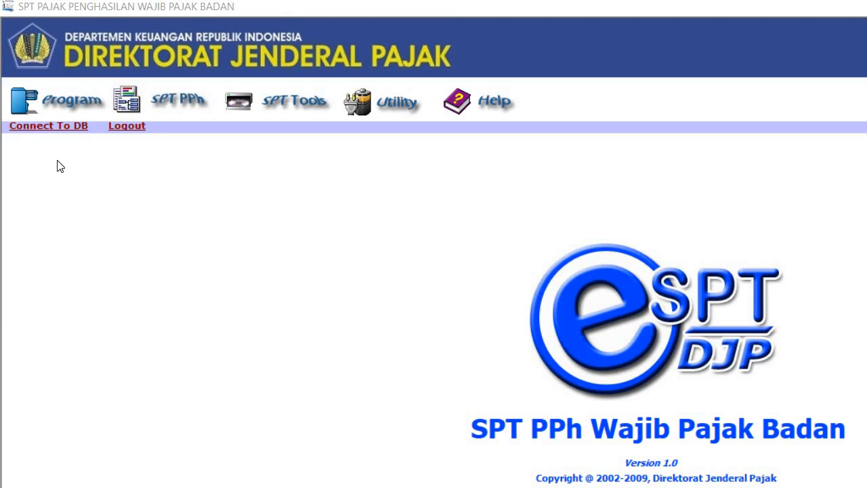
Step: Create a new SPT PPh Badan for tax year 2021, correction 0, via Buat SPT Baru
left_click(54, 105)
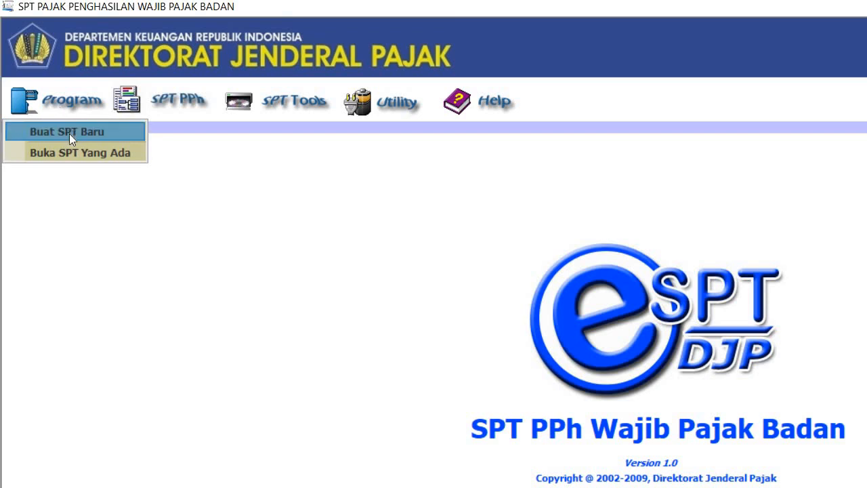
left_click(69, 134)
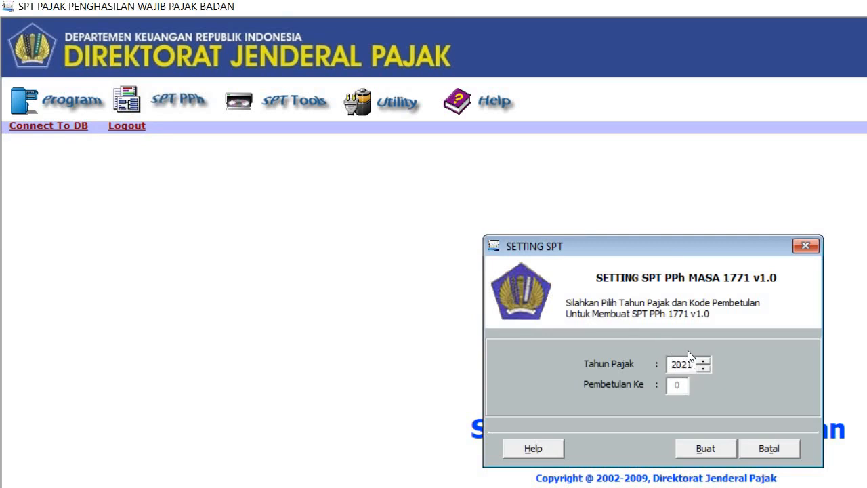
left_click_drag(659, 244, 549, 171)
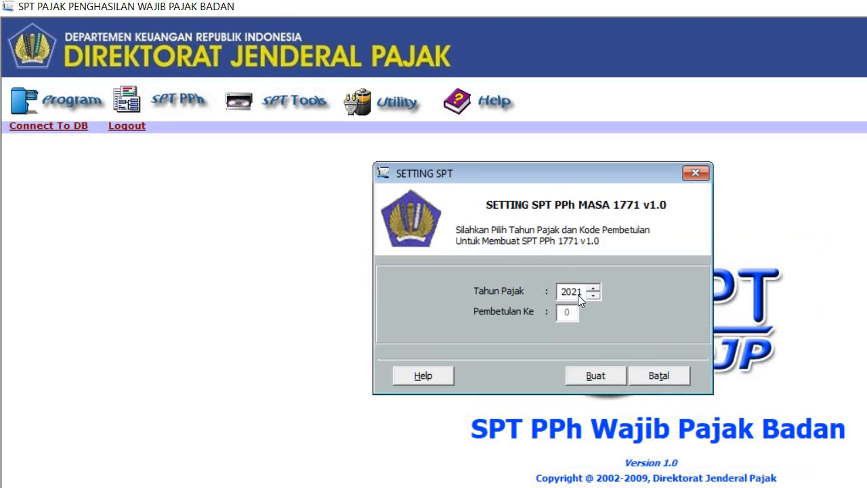
left_click(604, 378)
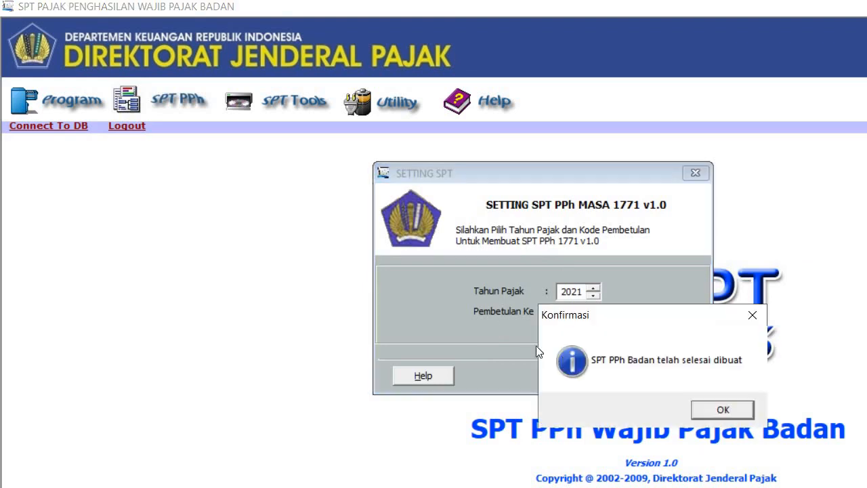
left_click(721, 409)
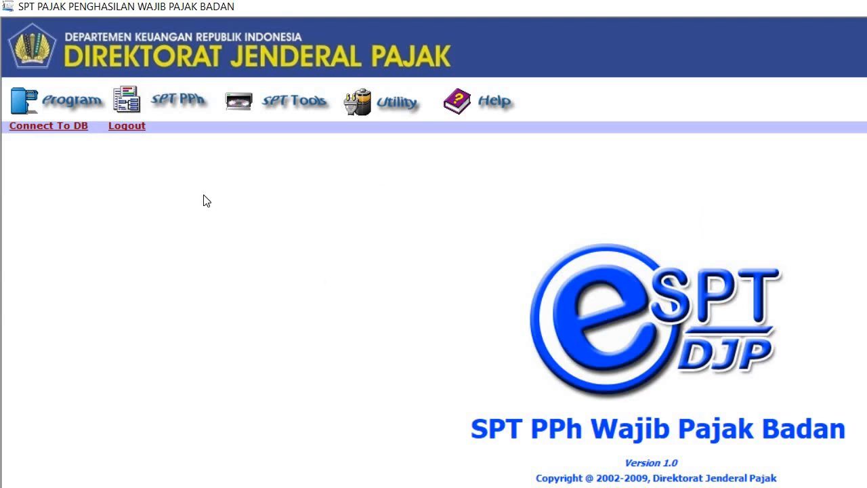
Step: Open the Transkrip Kutipan Elemen Laporan Keuangan form on NERACA - AKTIVA and select the Kas dan Setara Kas value
left_click(170, 102)
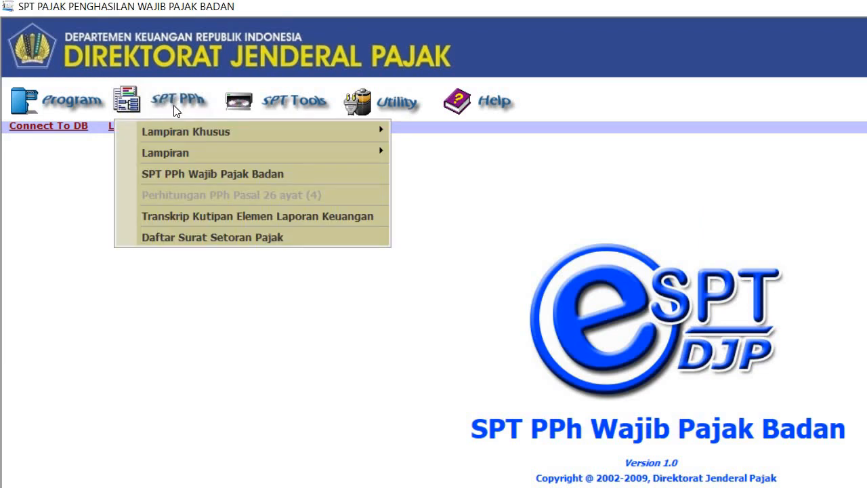
left_click(223, 217)
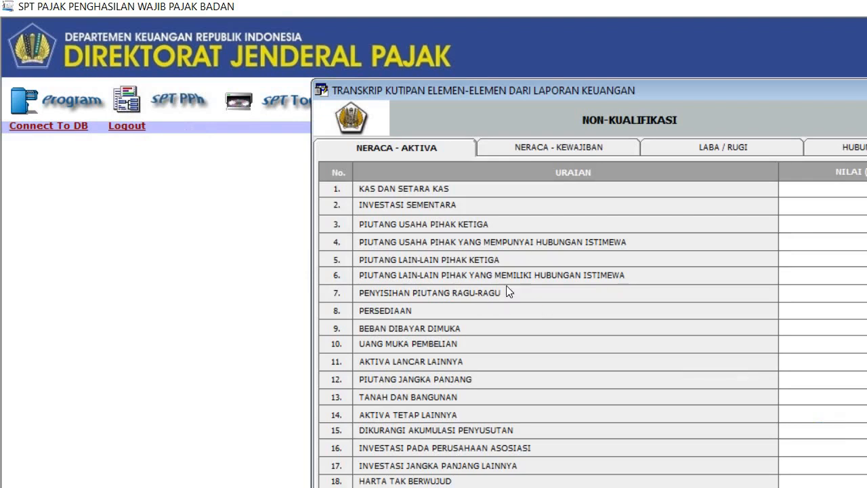
left_click_drag(531, 92, 361, 22)
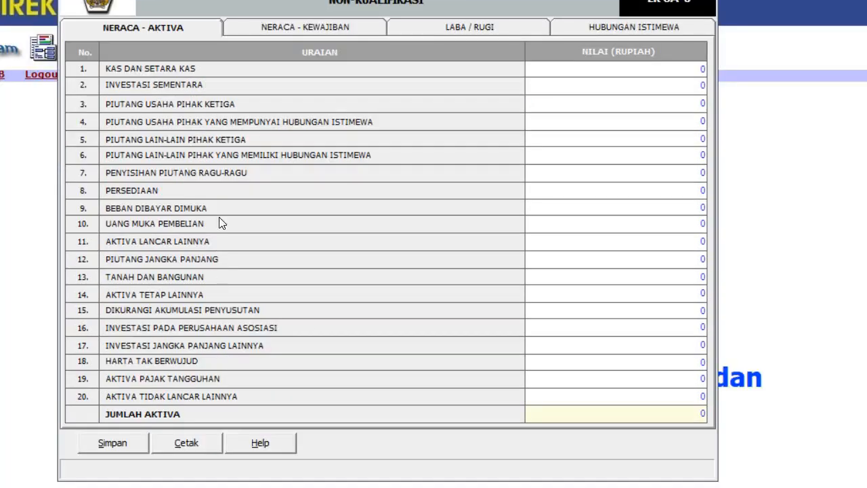
left_click(155, 29)
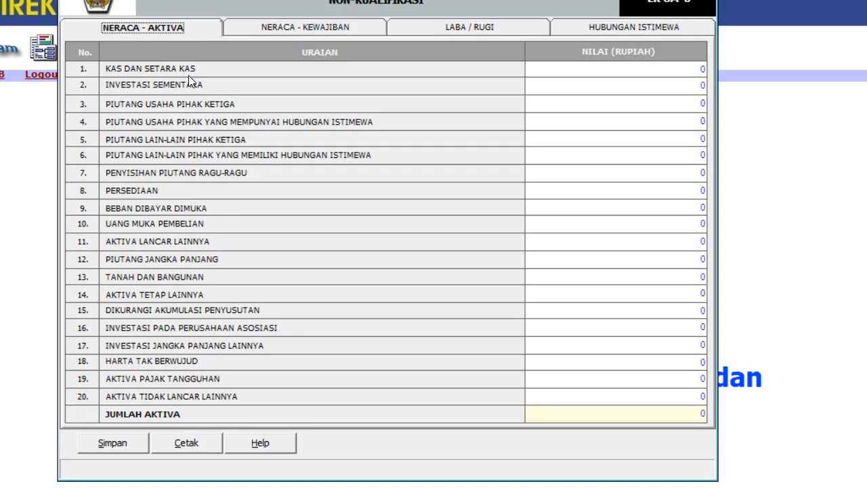
left_click(593, 69)
Step: Enter cash 10.000.000 and long-term receivables 60.000.000, fixing the miscounted zeros
type("1000000")
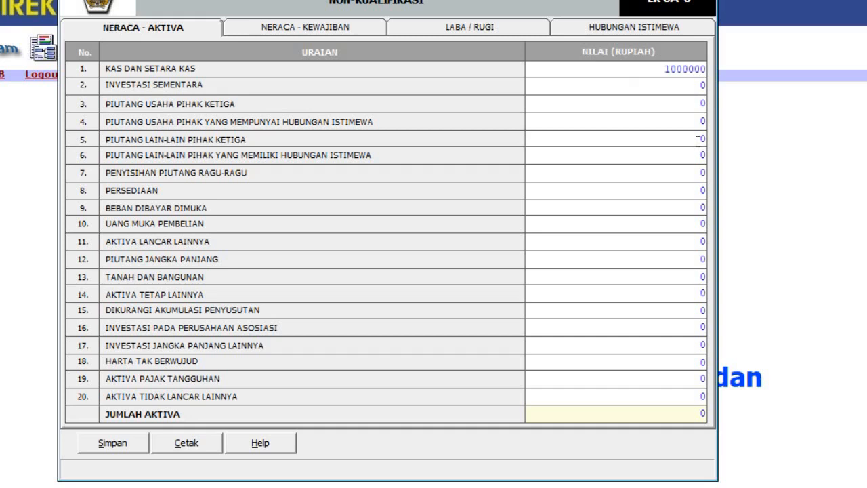
left_click(698, 140)
left_click(669, 73)
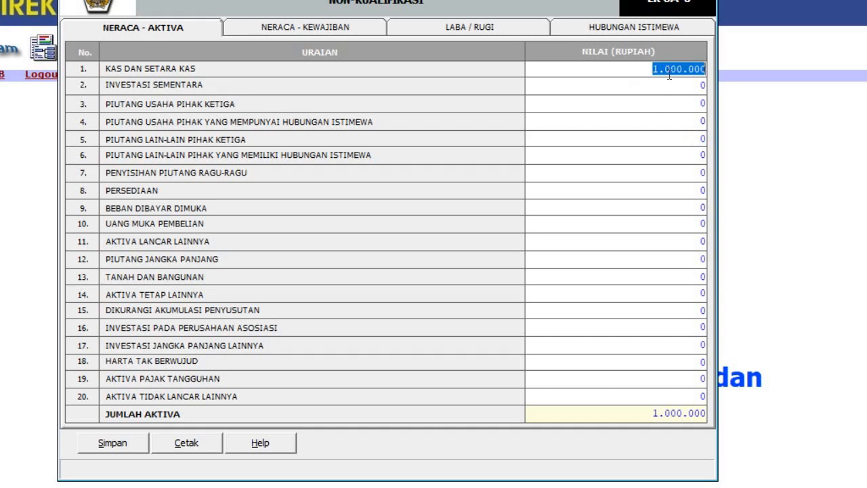
left_click(668, 68)
type("0")
left_click(660, 120)
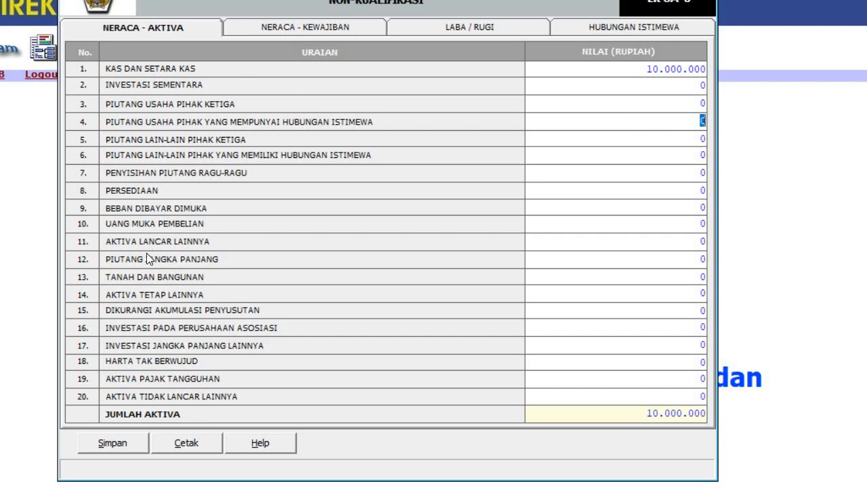
left_click(654, 260)
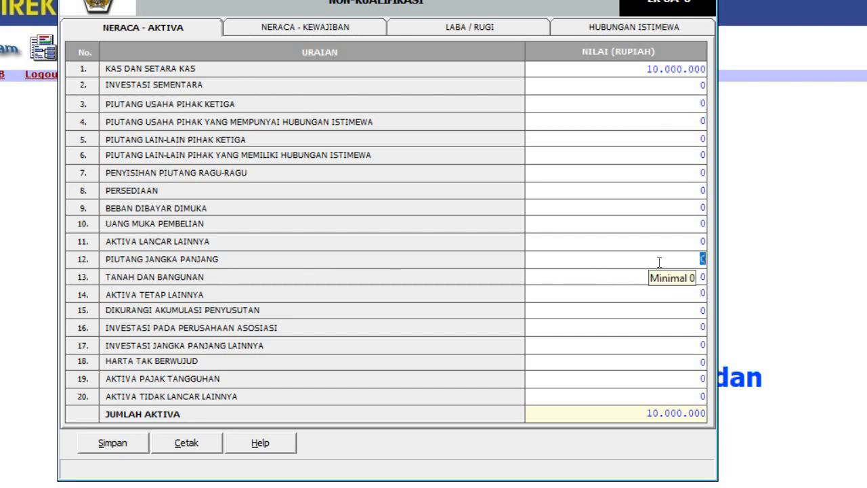
type("600.000.000")
left_click(634, 324)
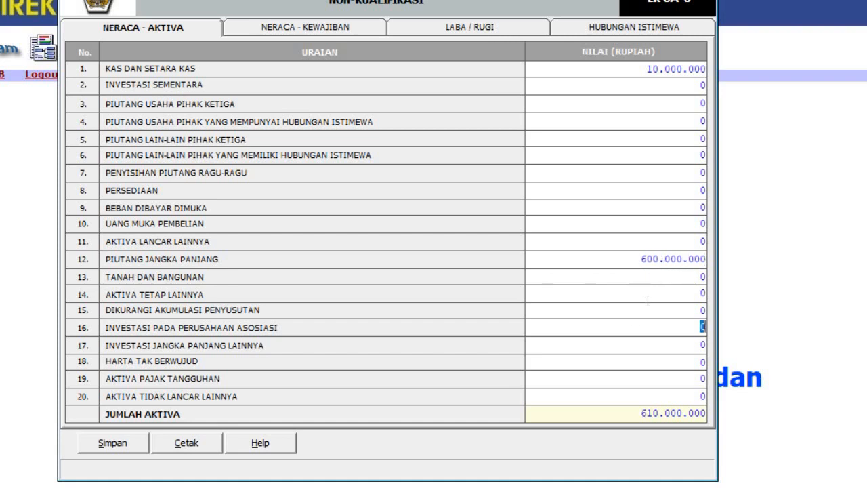
left_click(658, 259)
left_click(658, 259)
key("Delete")
left_click(655, 291)
Step: Enter accumulated depreciation 10.000.000 and intangible assets 280.000.000
left_click(677, 309)
type("100")
type("000000")
left_click(672, 343)
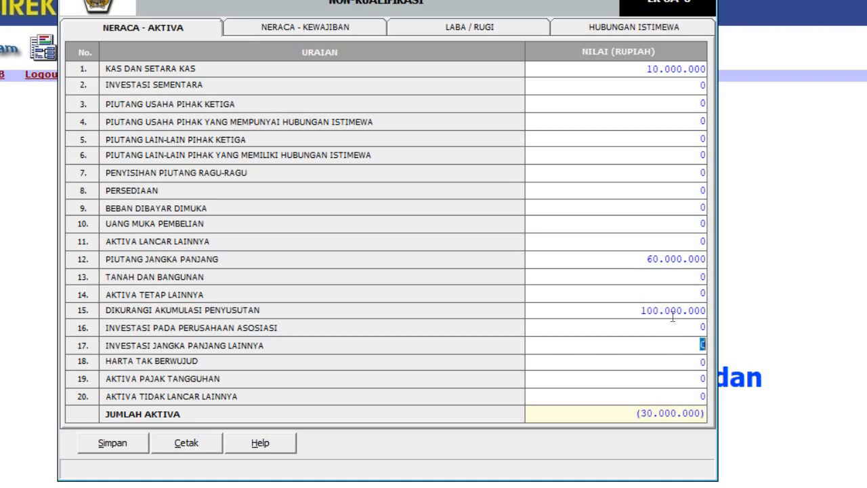
left_click(676, 308)
left_click(676, 309)
key("BackSpace")
left_click(636, 348)
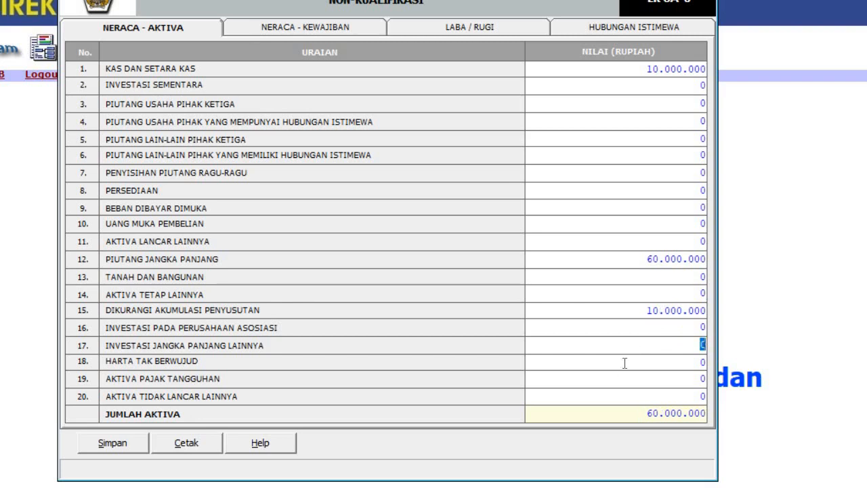
left_click(672, 358)
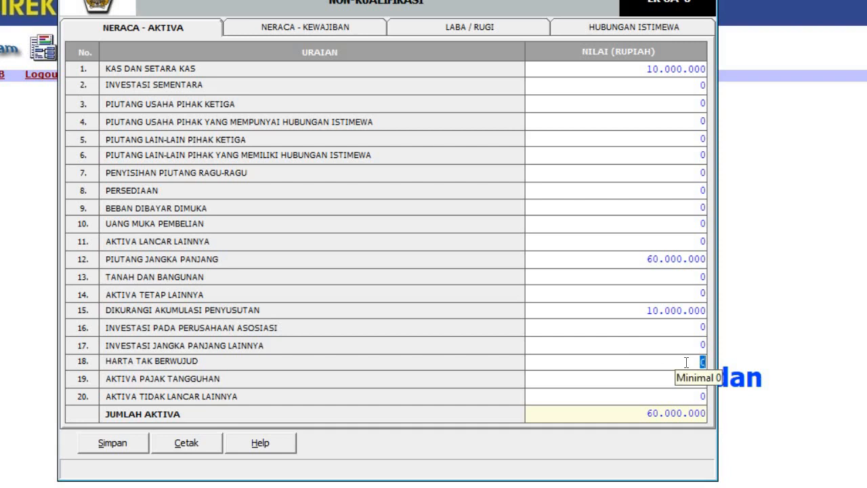
type("280000000")
left_click(631, 390)
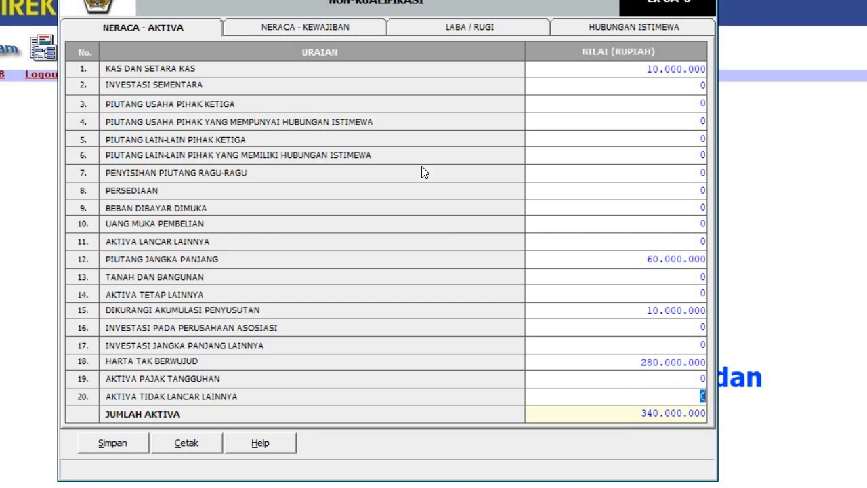
left_click(300, 29)
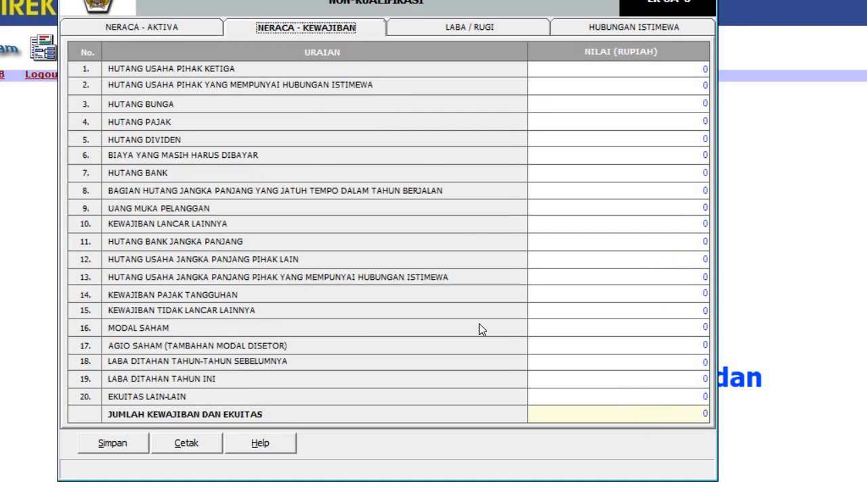
Step: Set MODAL SAHAM to 340.000.000 on the NERACA - KEWAJIBAN page
left_click(647, 327)
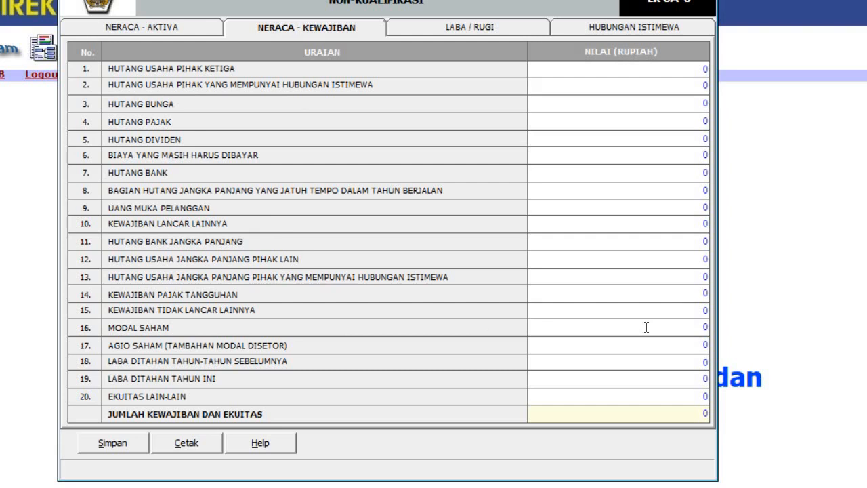
type("34.000.00")
key("Tab")
key("Tab")
key("Tab")
left_click(668, 327)
left_click(673, 326)
type("0")
left_click(658, 355)
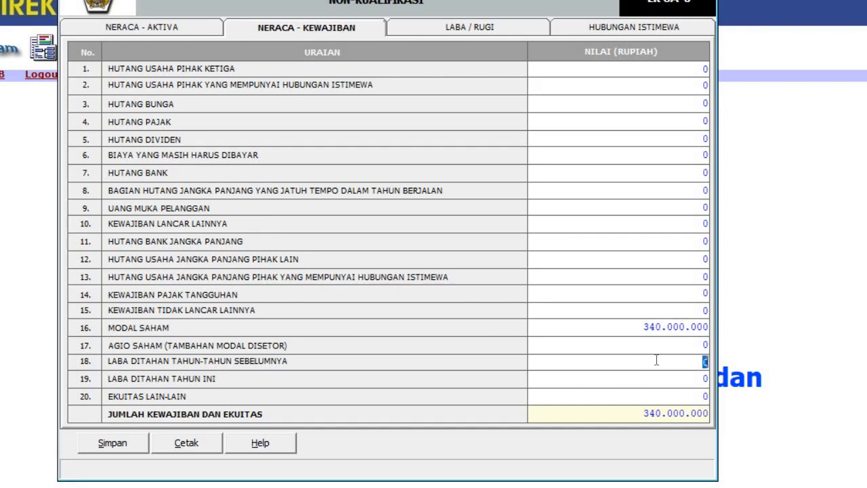
Step: Review the Aktiva, Kewajiban, Laba/Rugi and Hubungan Istimewa pages, then save the transcript
left_click(134, 24)
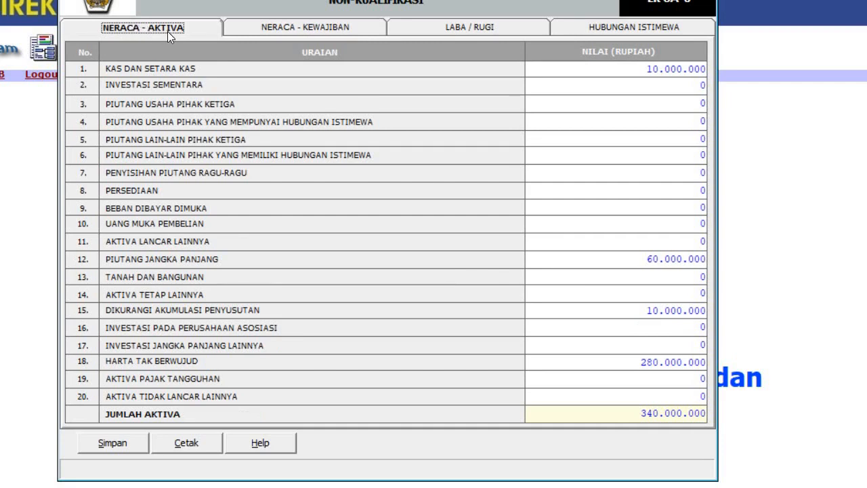
left_click(279, 29)
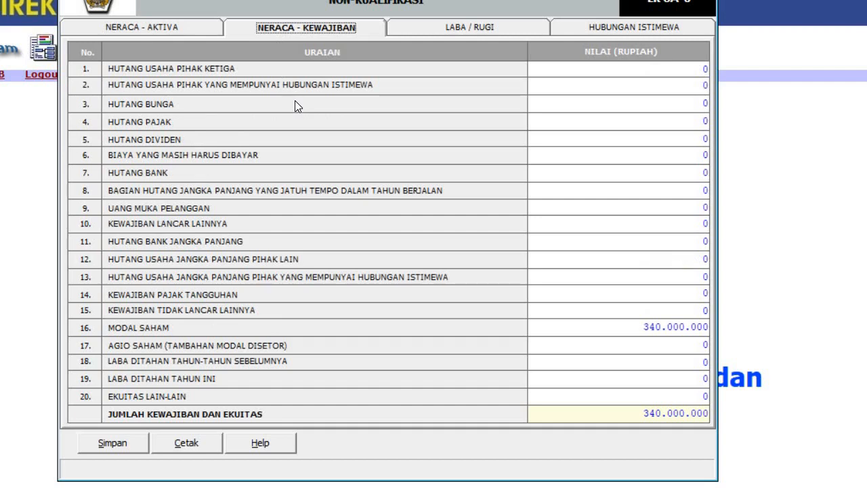
left_click(436, 29)
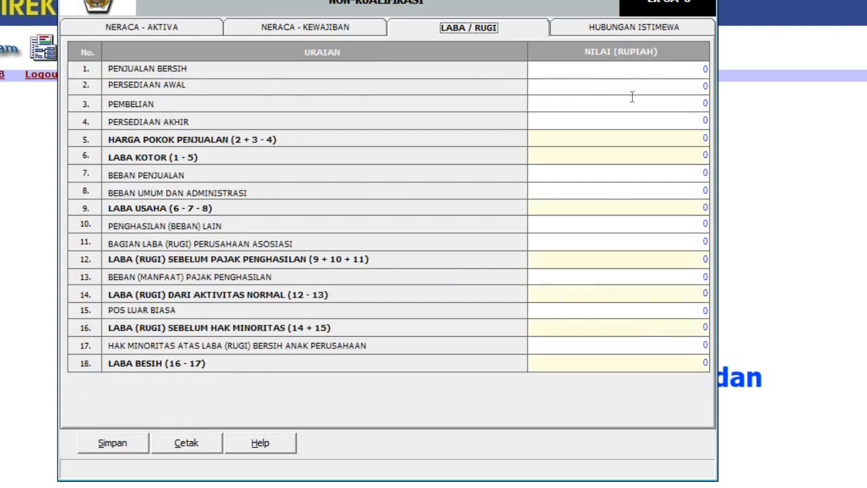
left_click(624, 27)
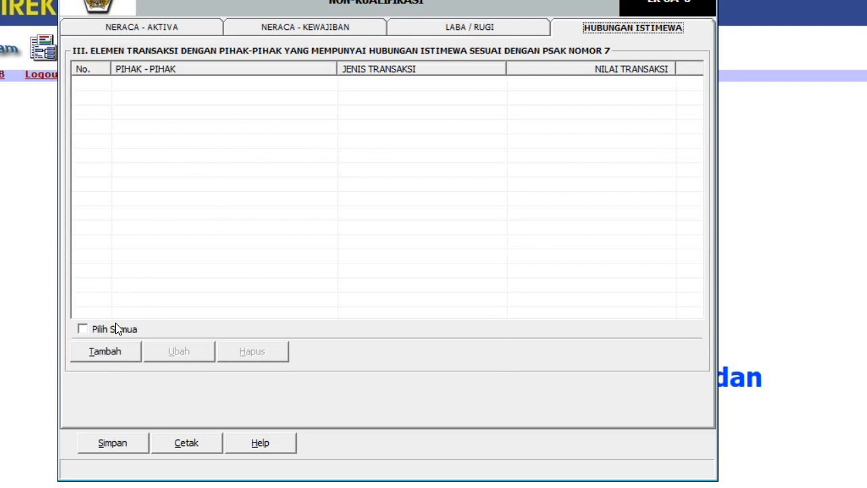
left_click(113, 443)
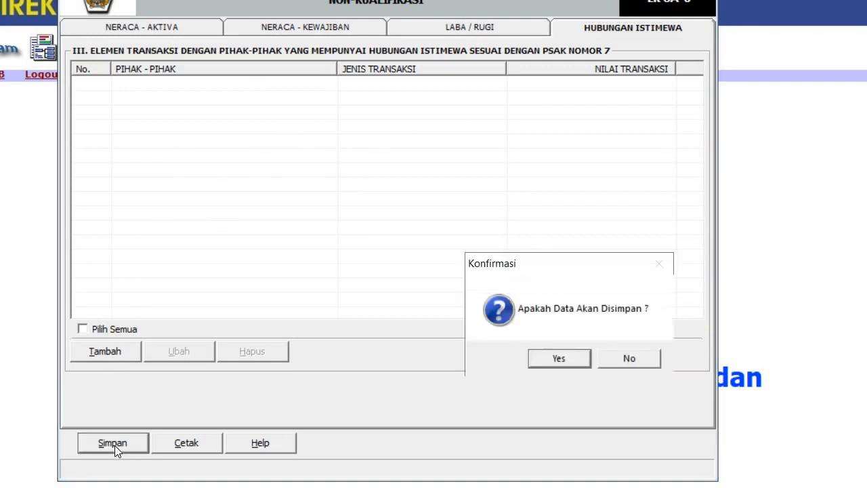
left_click(564, 357)
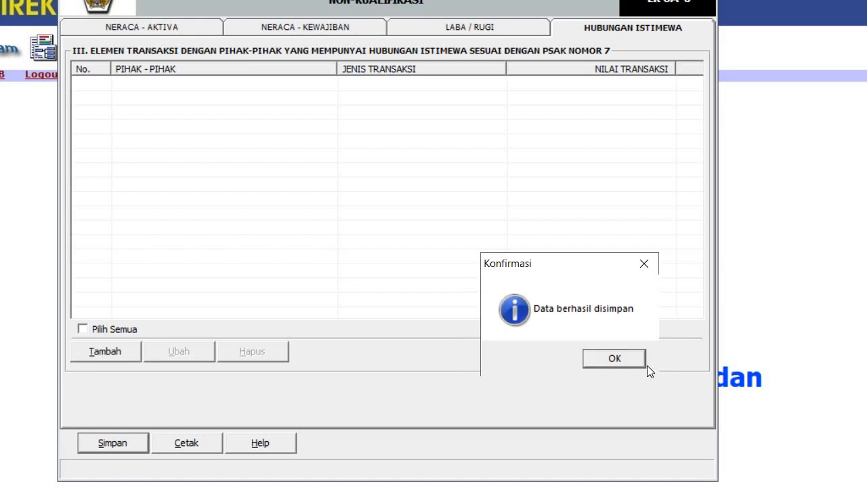
left_click(615, 359)
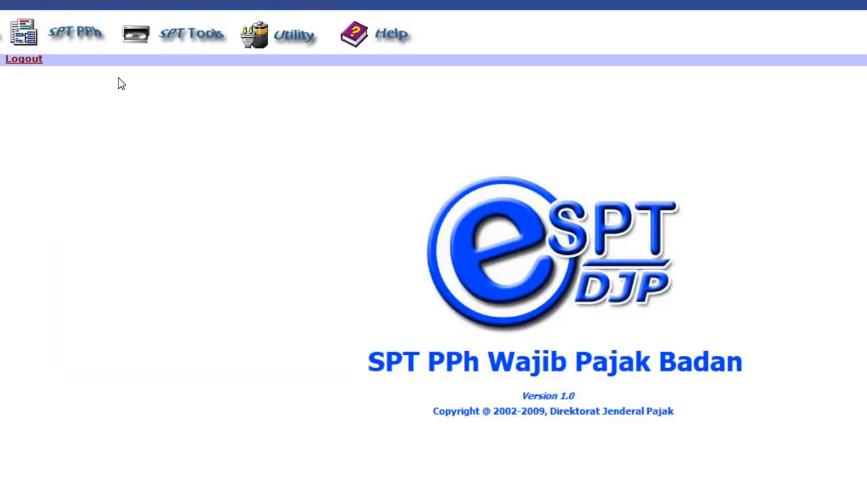
Step: Open Formulir 1771-I, review pages 1 to 3, save its zero values and close it
left_click(76, 38)
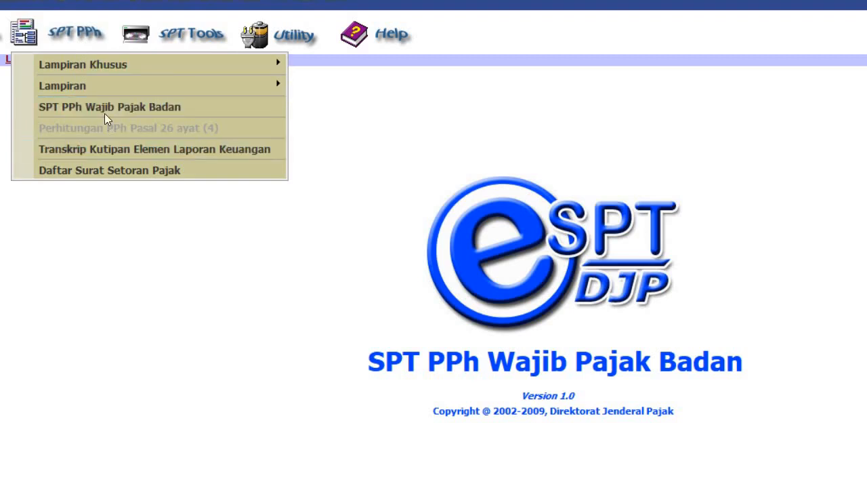
mouse_move(101, 90)
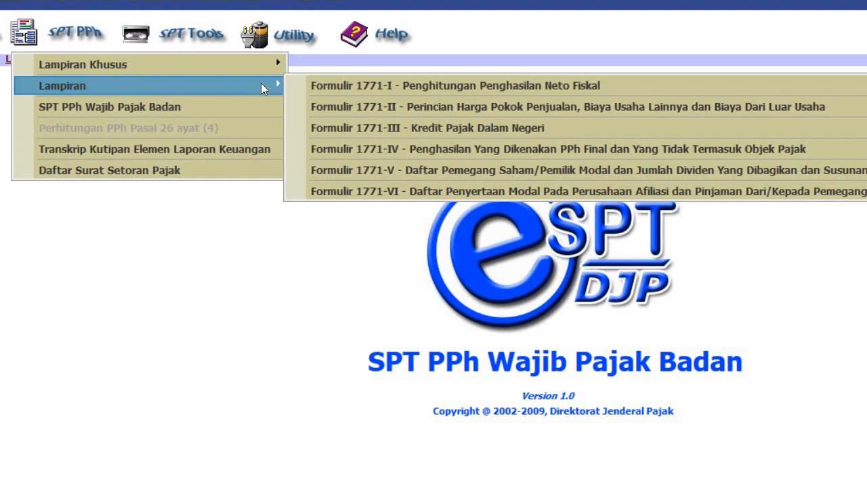
left_click(406, 86)
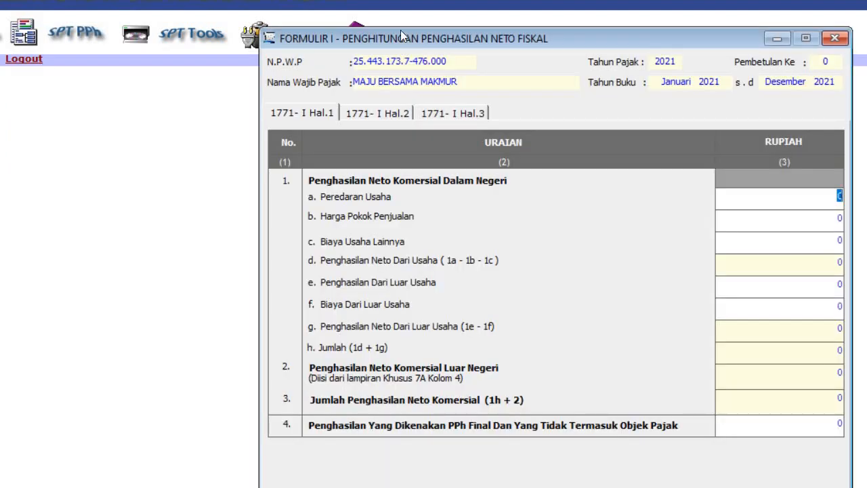
left_click_drag(397, 40, 394, 23)
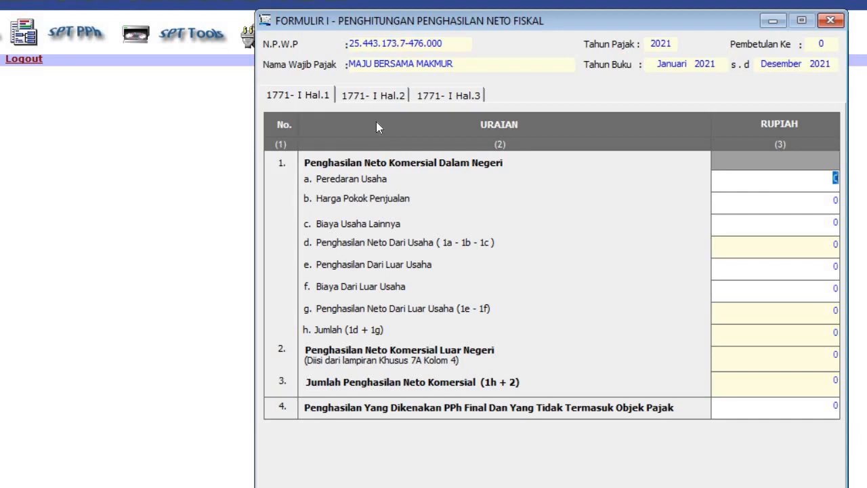
left_click(295, 91)
left_click(360, 96)
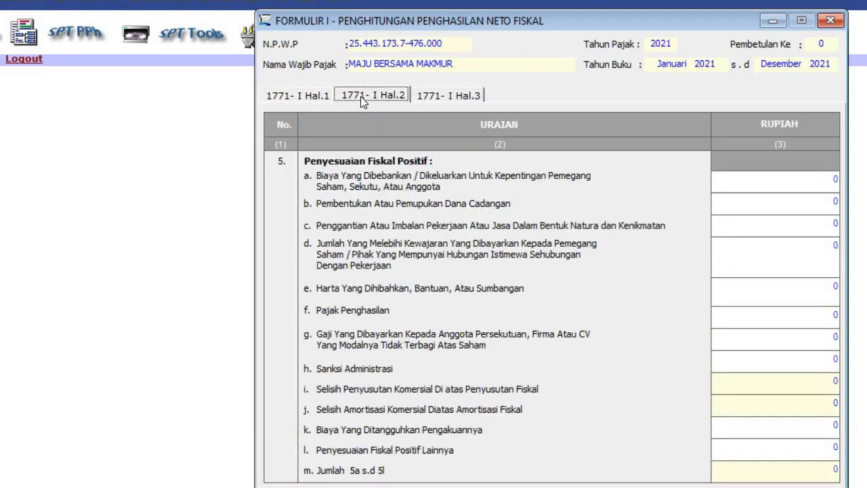
left_click(434, 94)
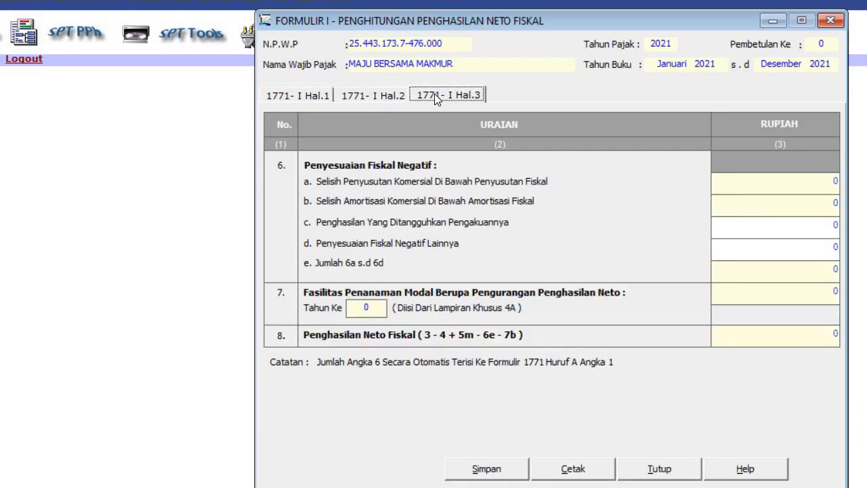
left_click(490, 469)
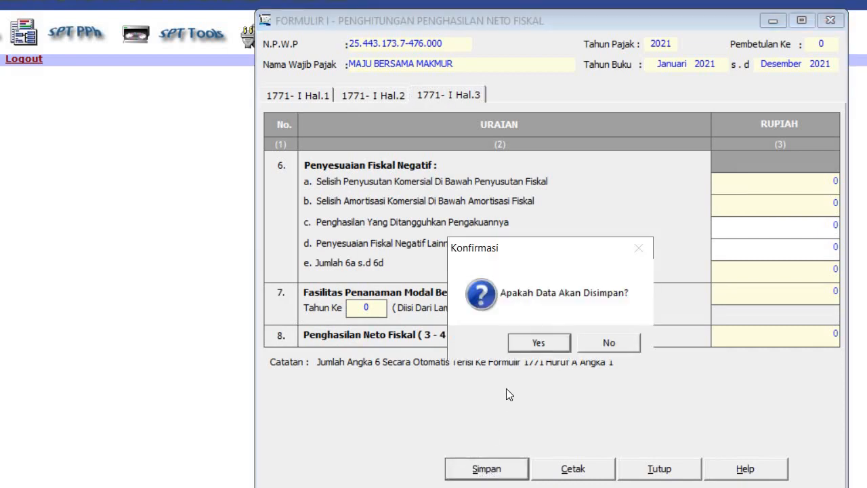
left_click(528, 337)
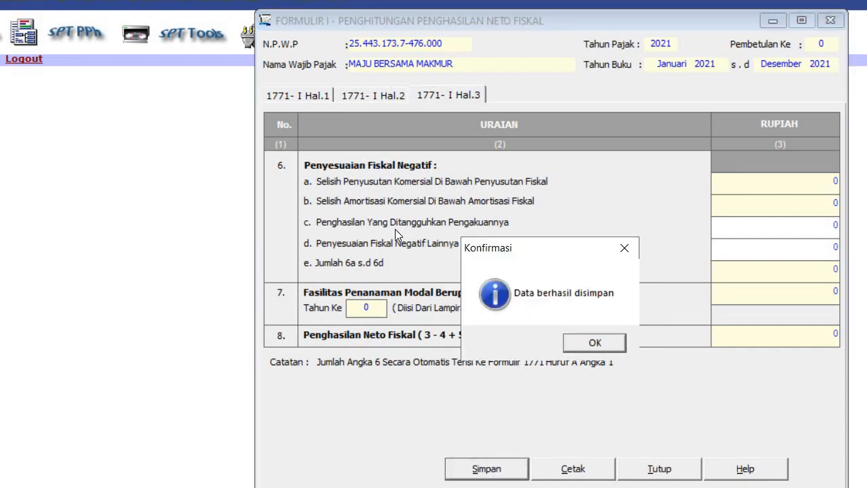
left_click(586, 343)
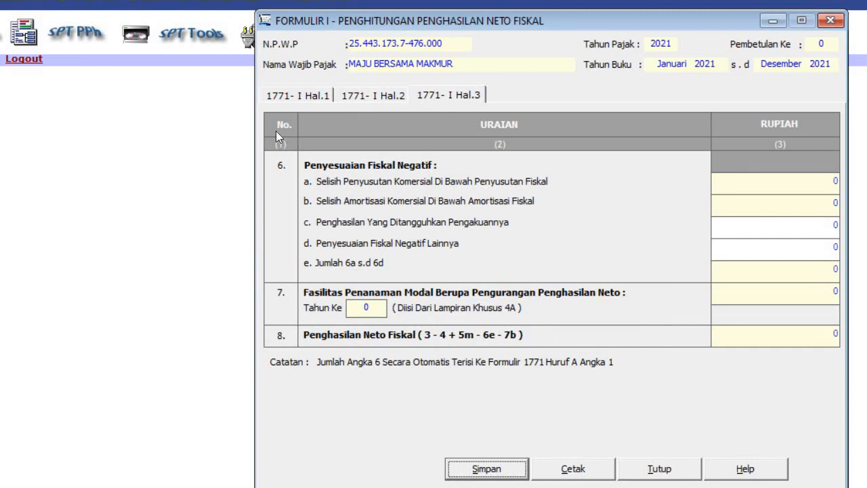
left_click(830, 21)
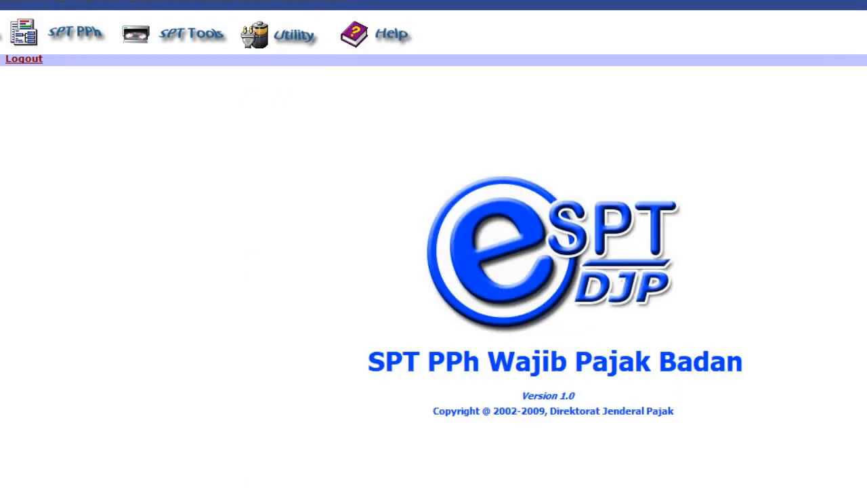
Step: Open Formulir 1771-II, save its zero-value cost breakdown, and close it
left_click(83, 31)
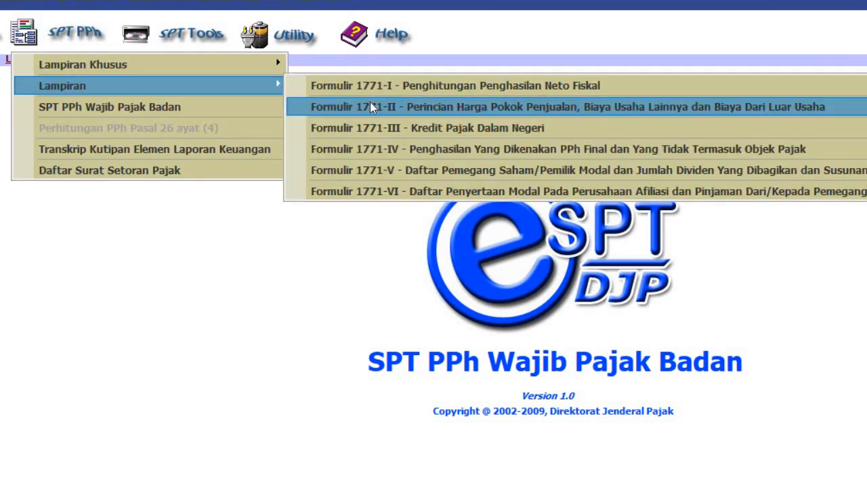
left_click(372, 106)
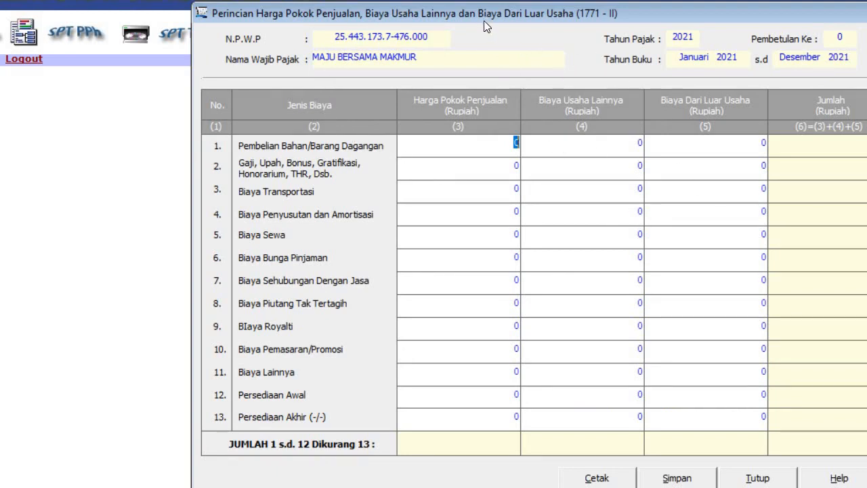
left_click_drag(462, 12, 381, 11)
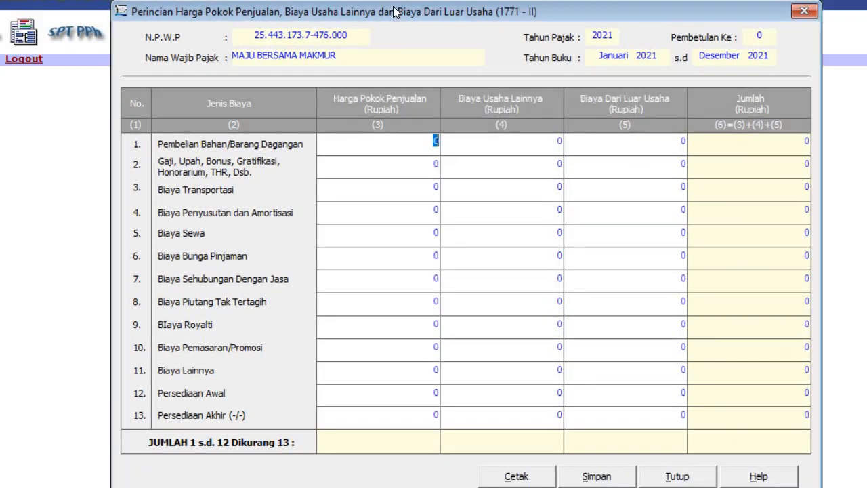
left_click(596, 477)
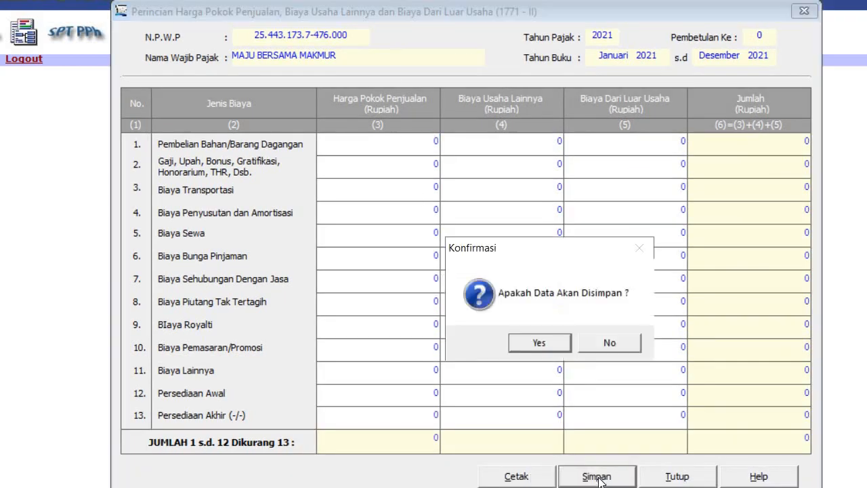
left_click(544, 342)
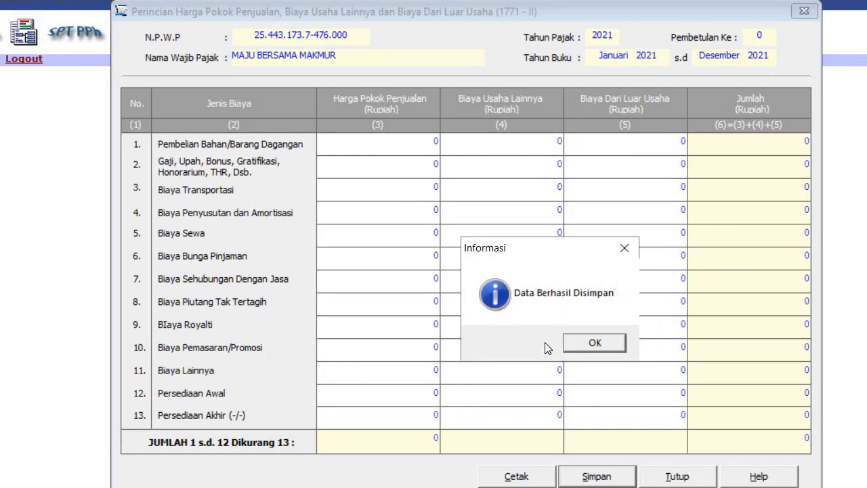
left_click(607, 345)
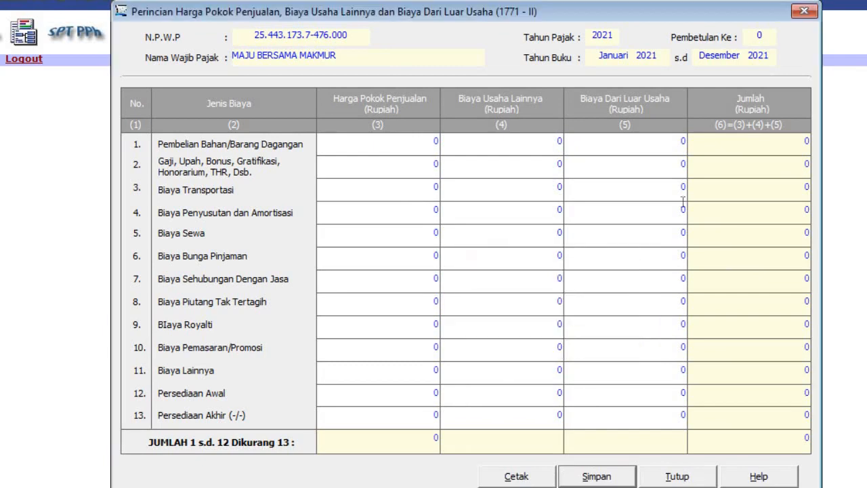
left_click(804, 11)
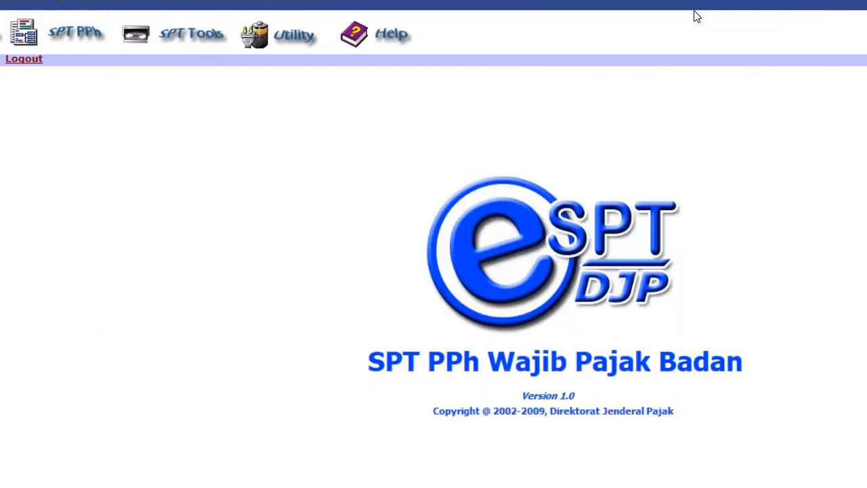
left_click(92, 30)
mouse_move(93, 88)
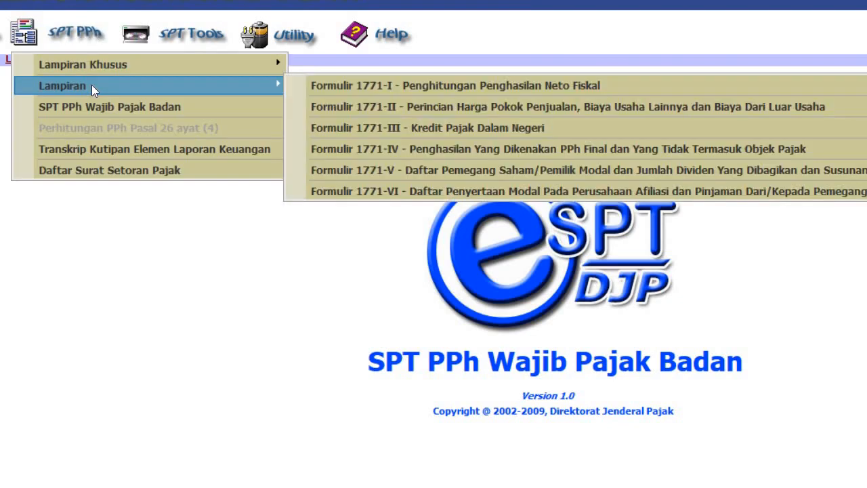
Step: Open Formulir 1771-III Kredit Pajak Dalam Negeri, check the empty list, and close it
left_click(419, 127)
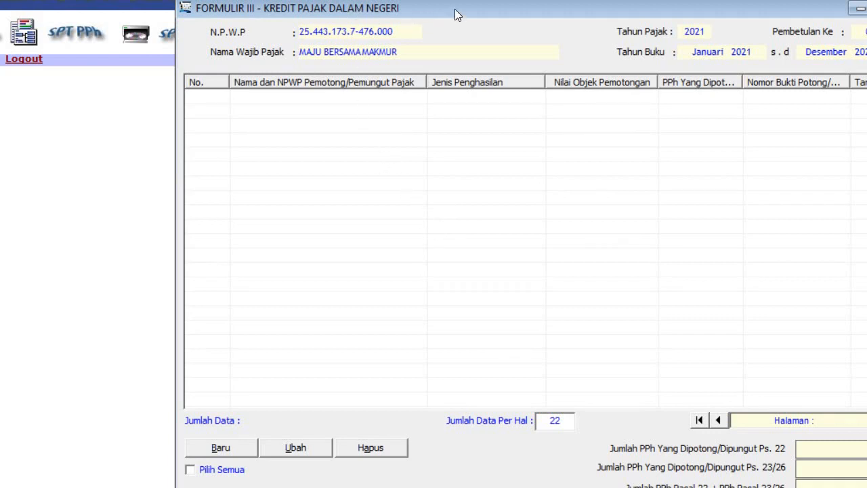
left_click_drag(455, 9, 395, 0)
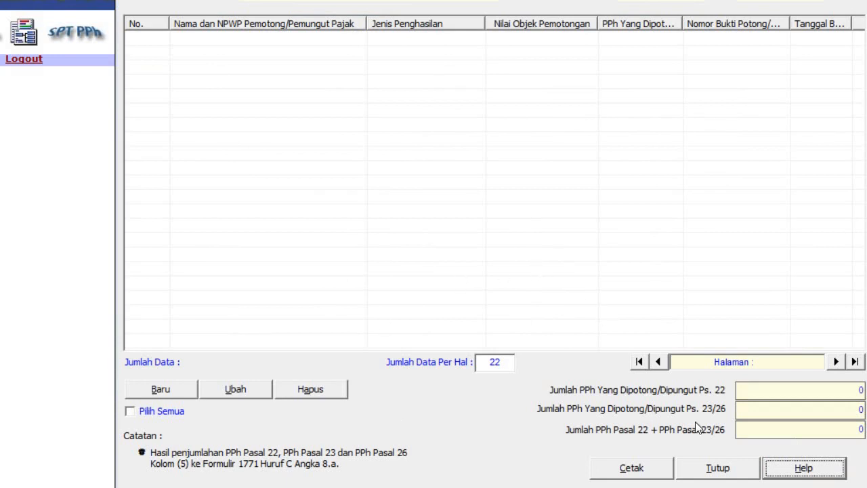
left_click(716, 469)
Step: Open Formulir 1771-IV final income form and review its first two pages
left_click(66, 34)
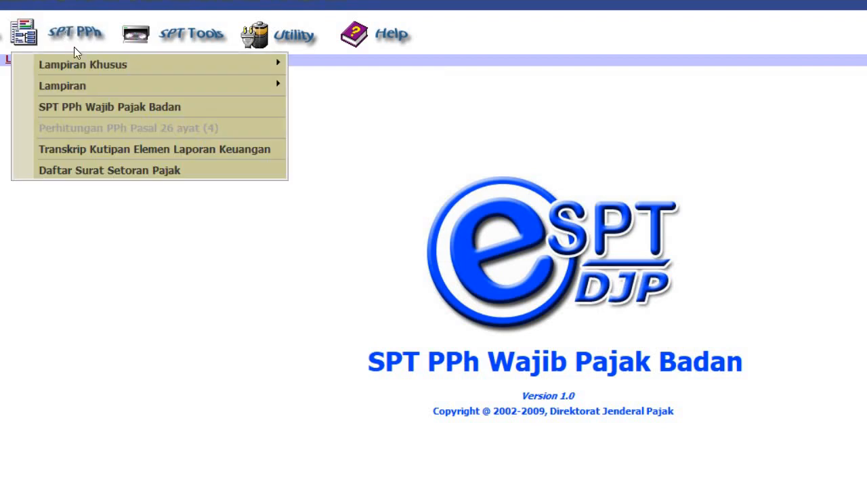
mouse_move(90, 84)
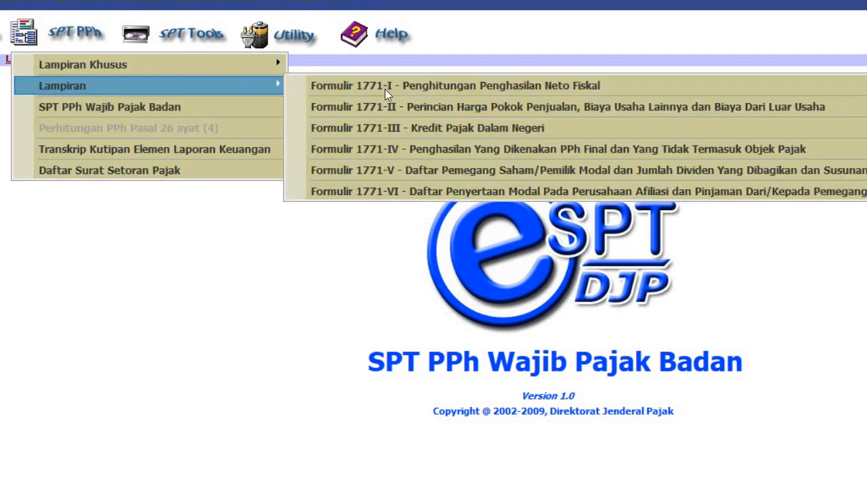
left_click(404, 146)
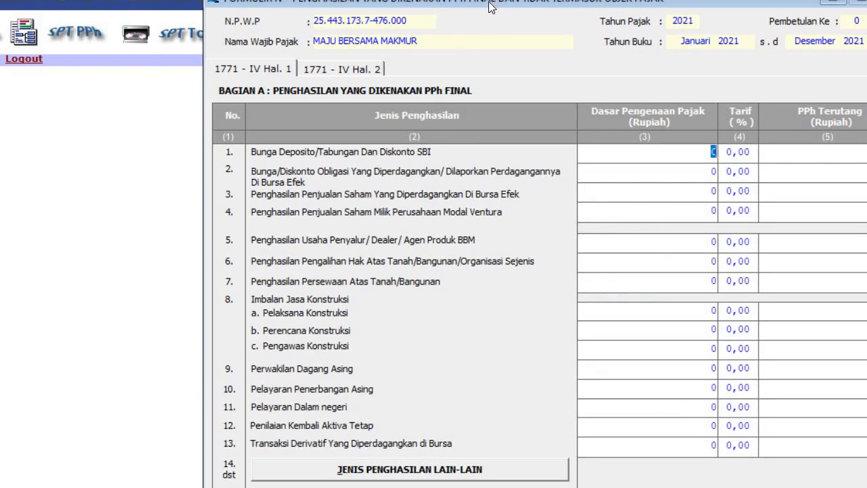
left_click_drag(489, 0, 332, 1)
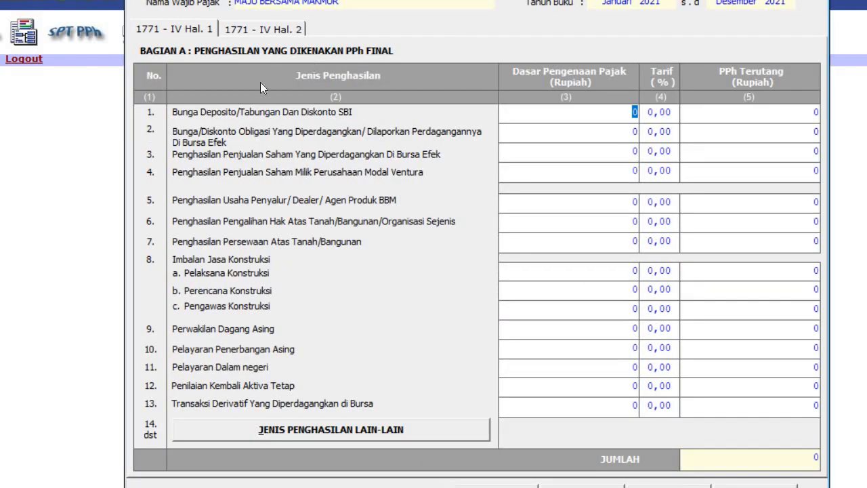
left_click(184, 26)
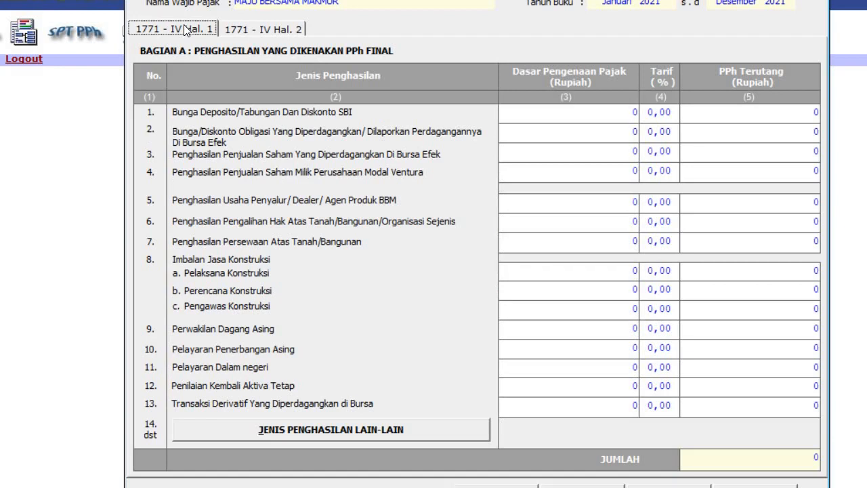
left_click(252, 30)
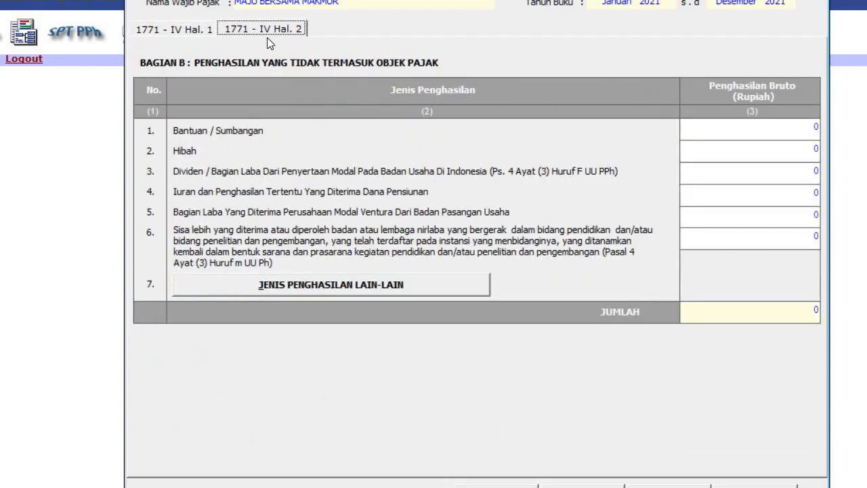
left_click_drag(387, 8, 388, 0)
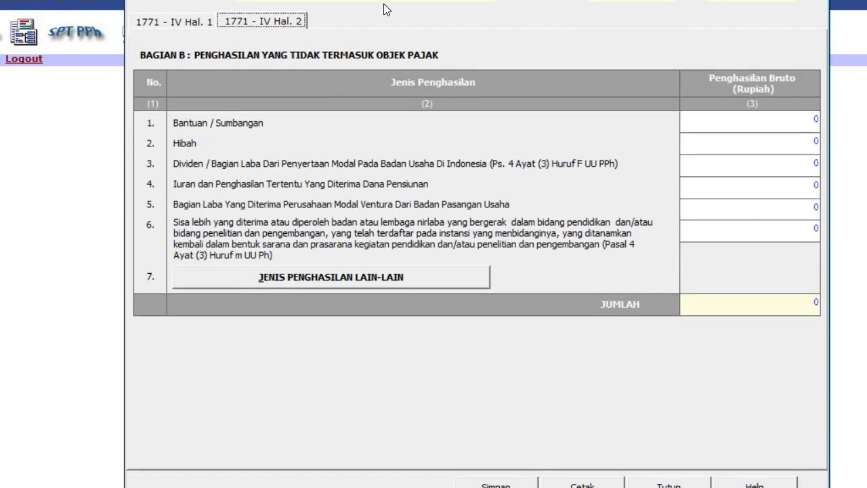
left_click_drag(387, 7, 380, 0)
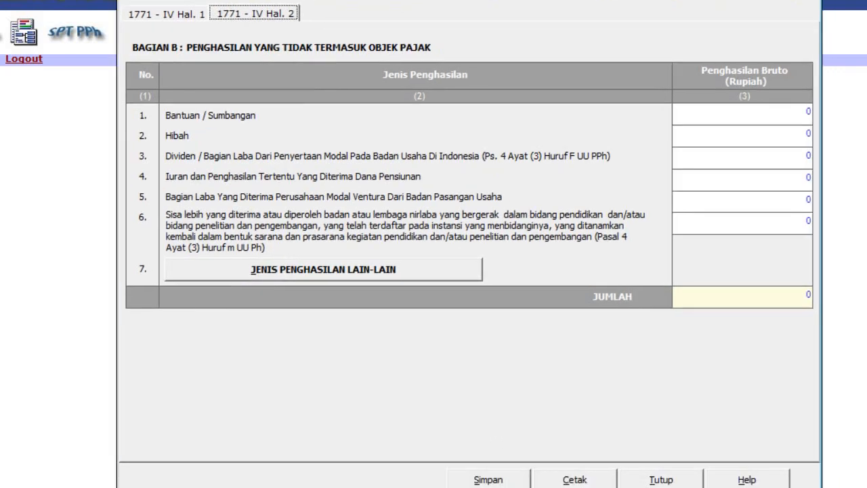
Step: Save Formulir 1771-IV with its zero values and close it
left_click(499, 479)
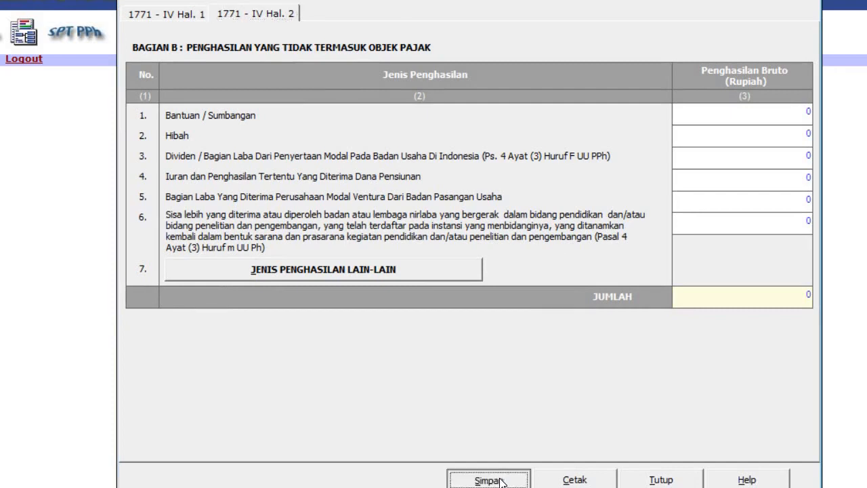
left_click(545, 345)
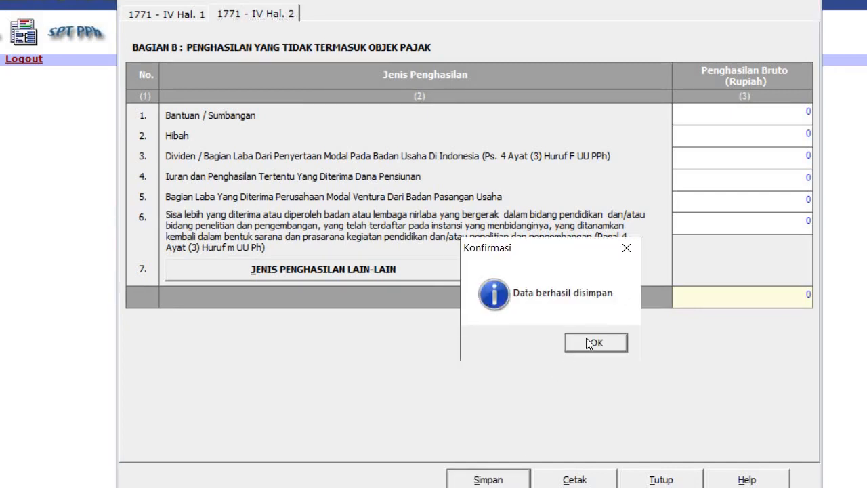
left_click(596, 343)
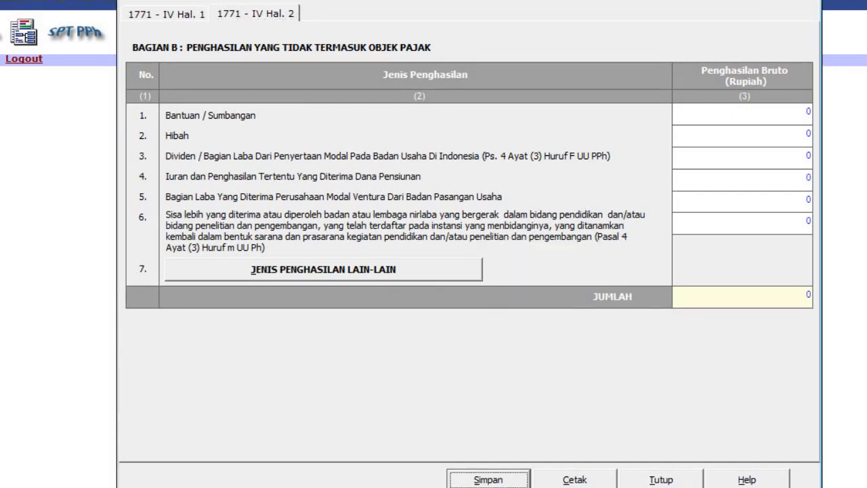
left_click(663, 475)
left_click(67, 38)
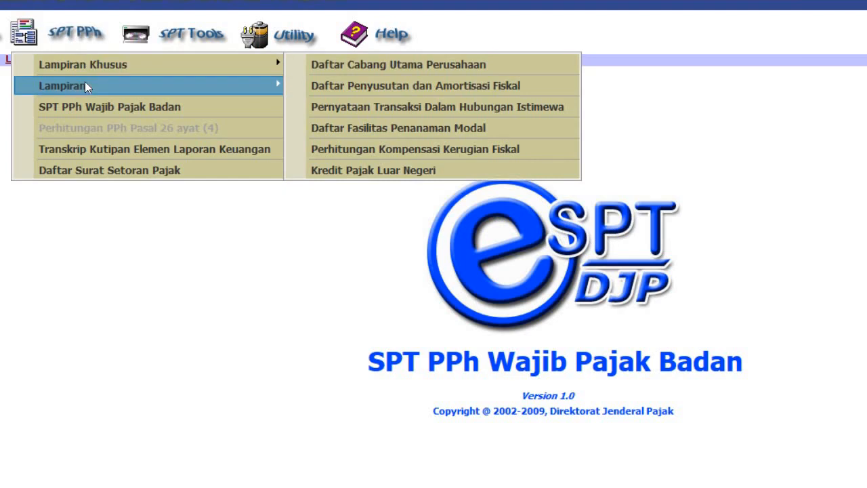
Step: Open Formulir 1771-V - Daftar Pemegang Saham from the Lampiran submenu
mouse_move(85, 84)
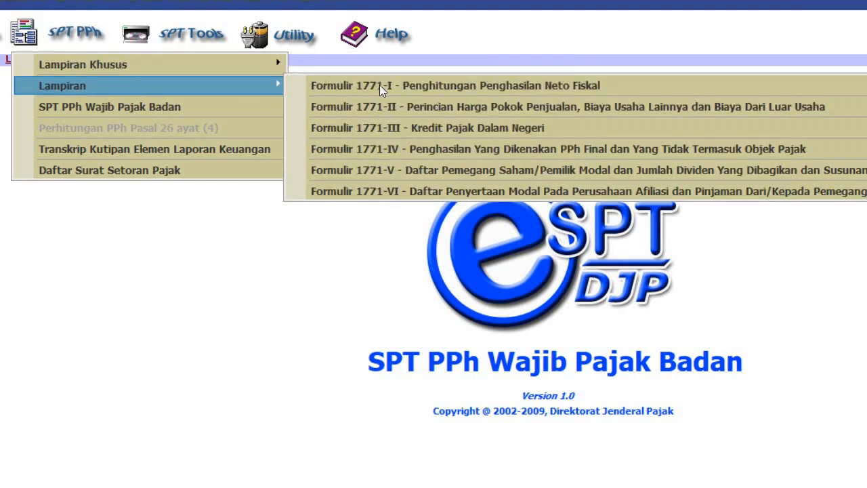
left_click(461, 173)
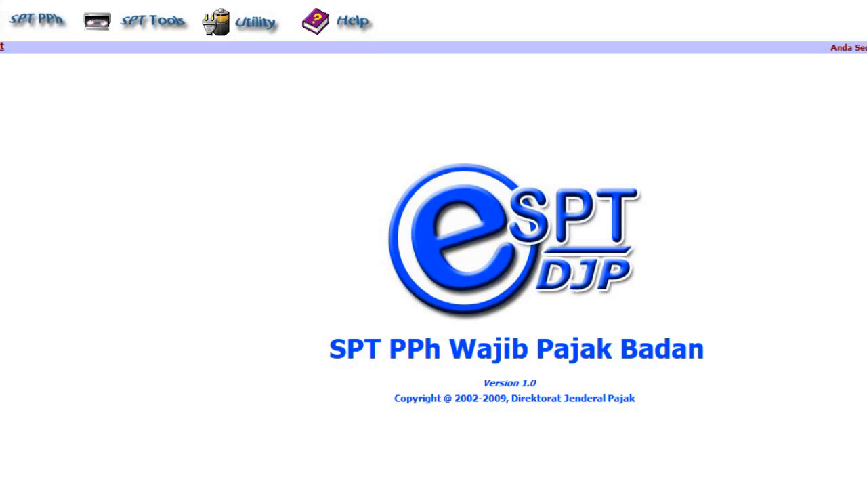
left_click(45, 20)
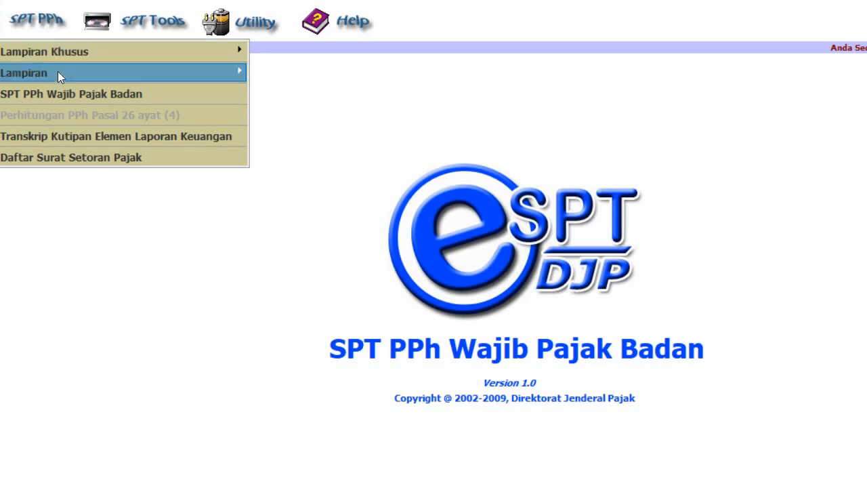
mouse_move(58, 74)
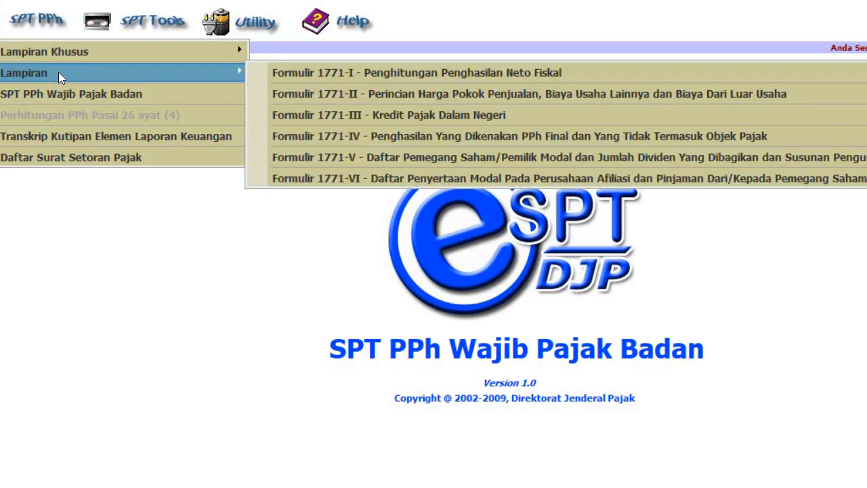
left_click(374, 157)
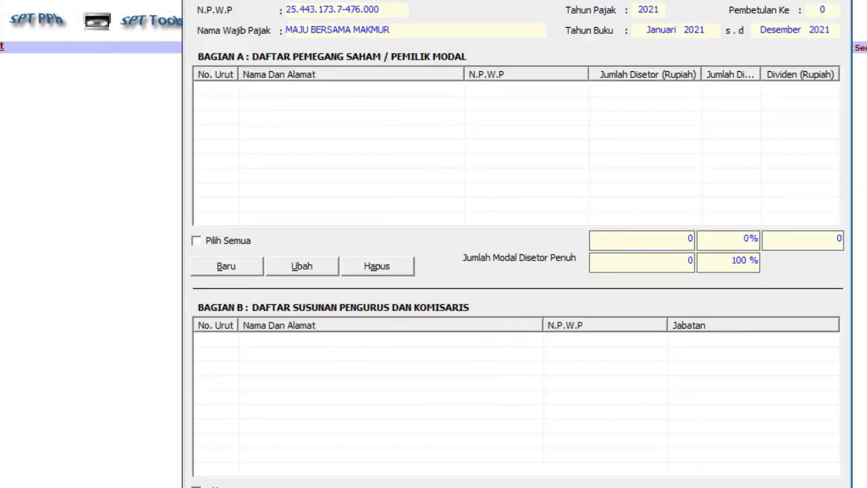
Step: Start a new shareholder entry with Jumlah Modal Disetor Penuh 500000000
left_click_drag(365, 0, 347, 25)
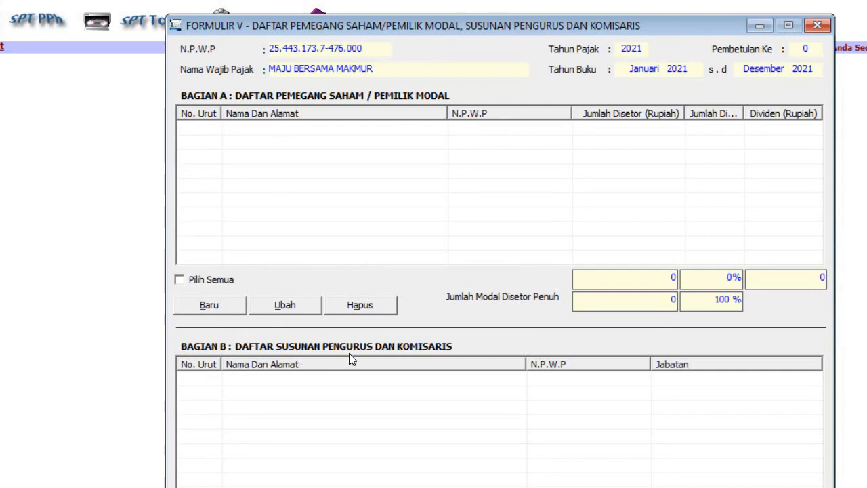
left_click_drag(405, 26, 404, 2)
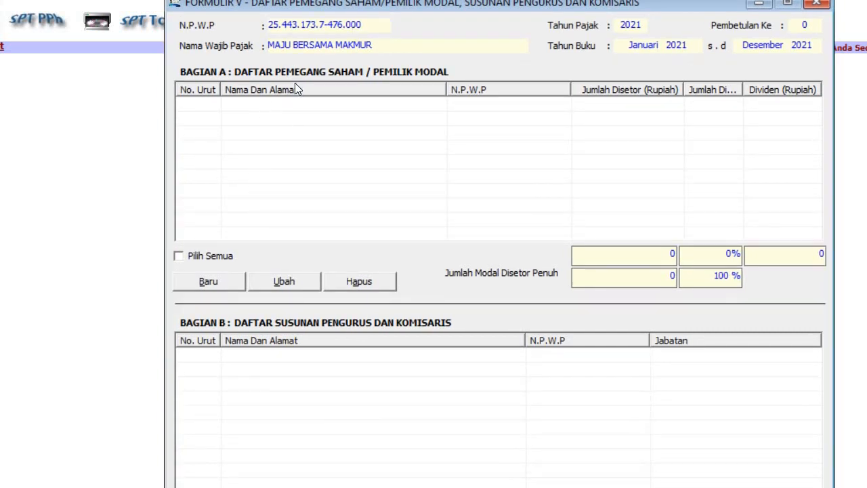
left_click(212, 282)
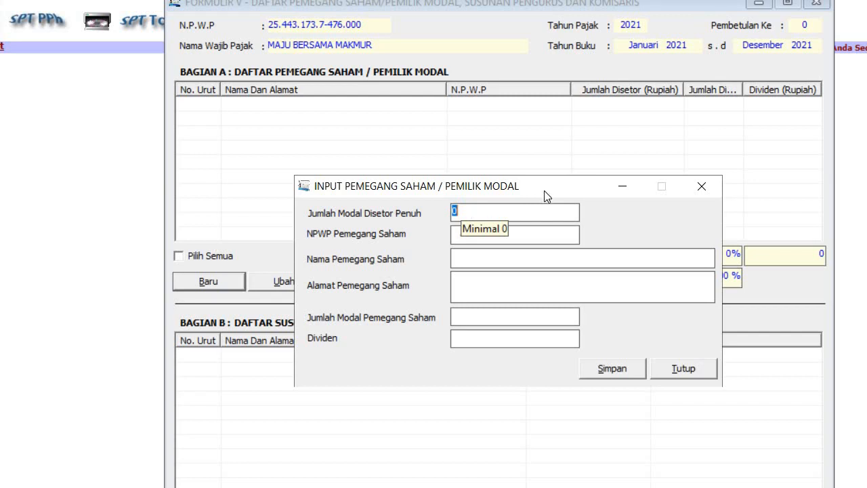
type("5000")
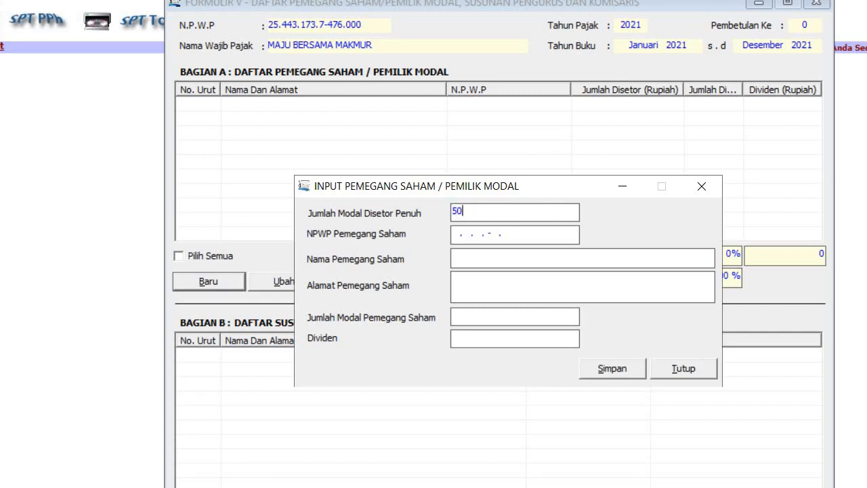
type("00000")
Step: Enter the first shareholder's NPWP, name, address and 300000000 capital, then save the record
left_click(513, 265)
left_click(466, 234)
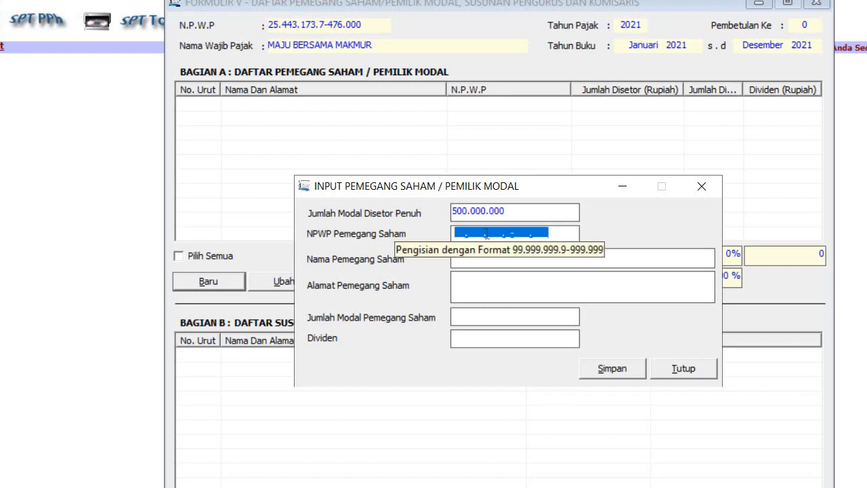
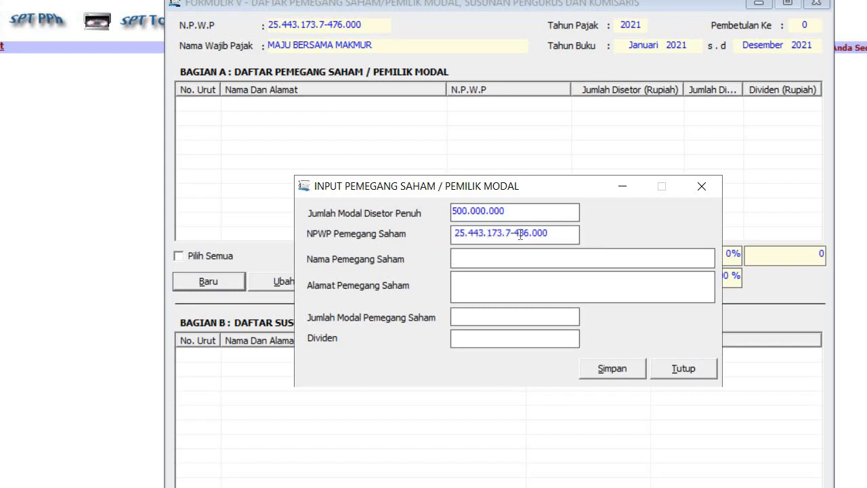
left_click(503, 259)
type("BAGAS WARAS")
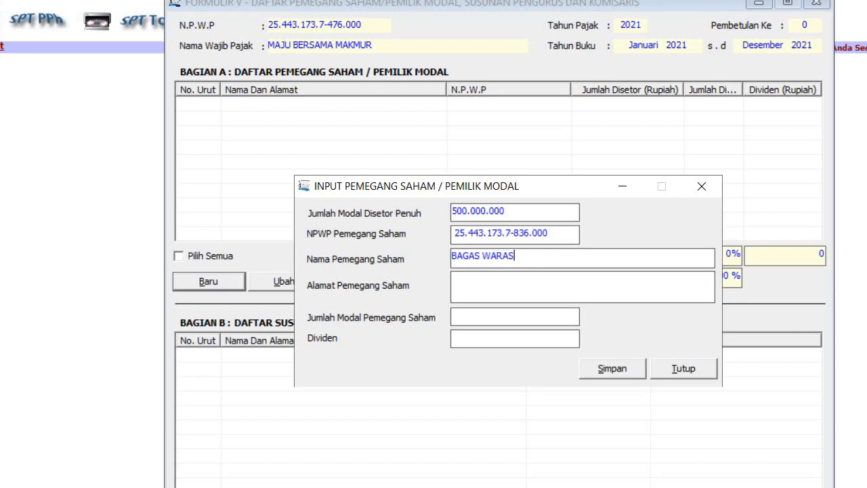
left_click(488, 290)
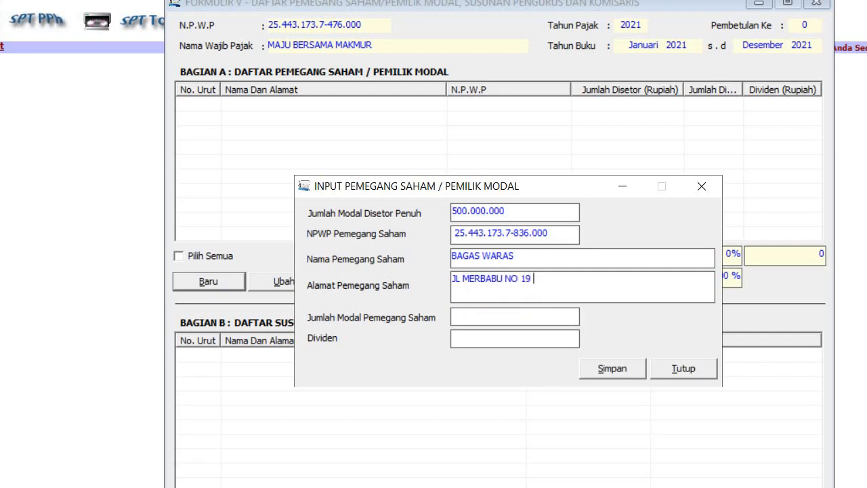
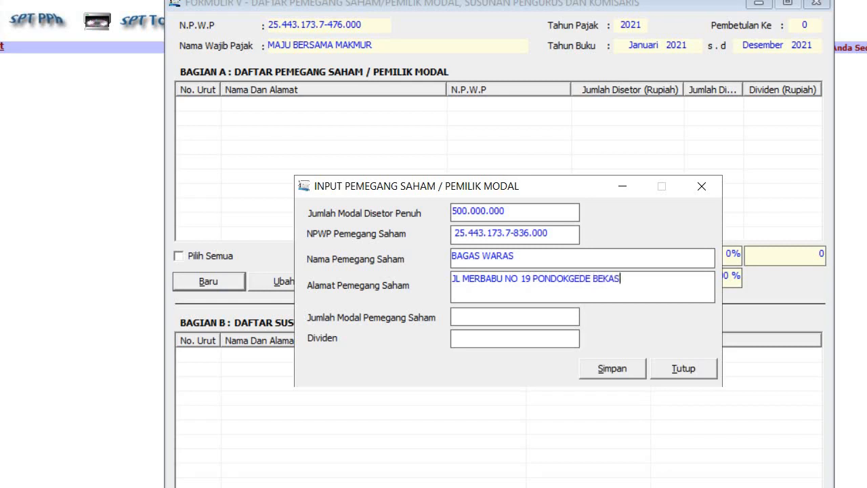
left_click(465, 316)
type("300000000")
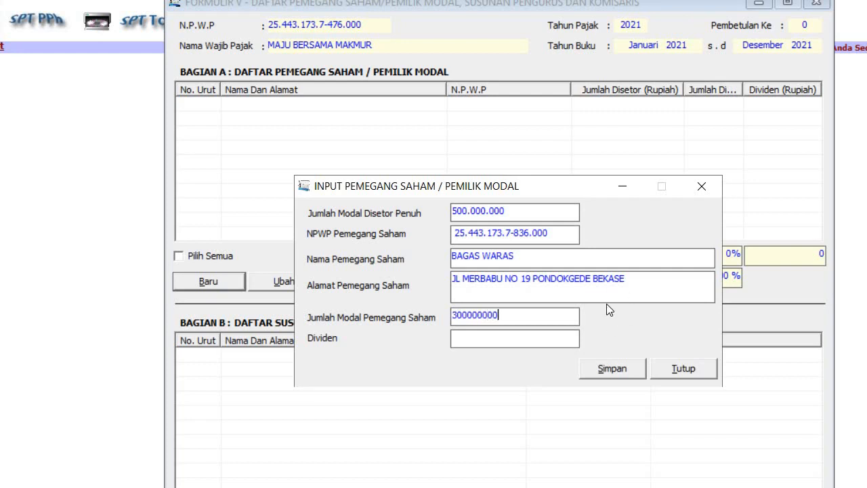
left_click(607, 291)
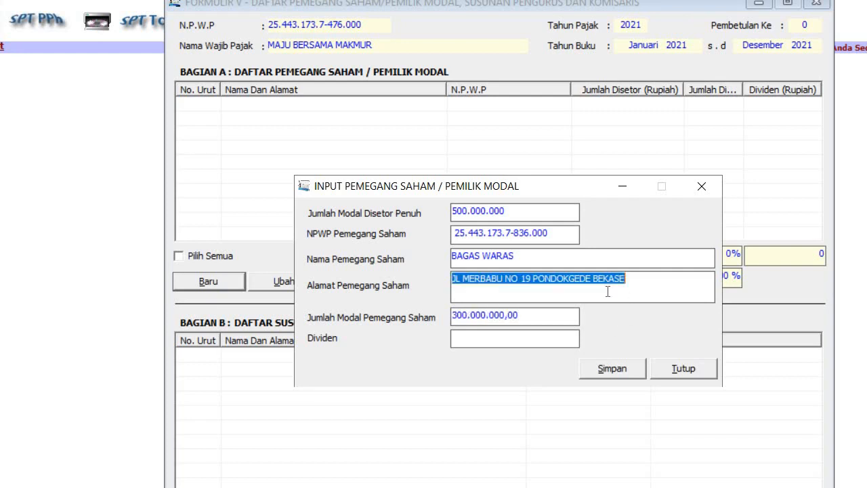
left_click(623, 369)
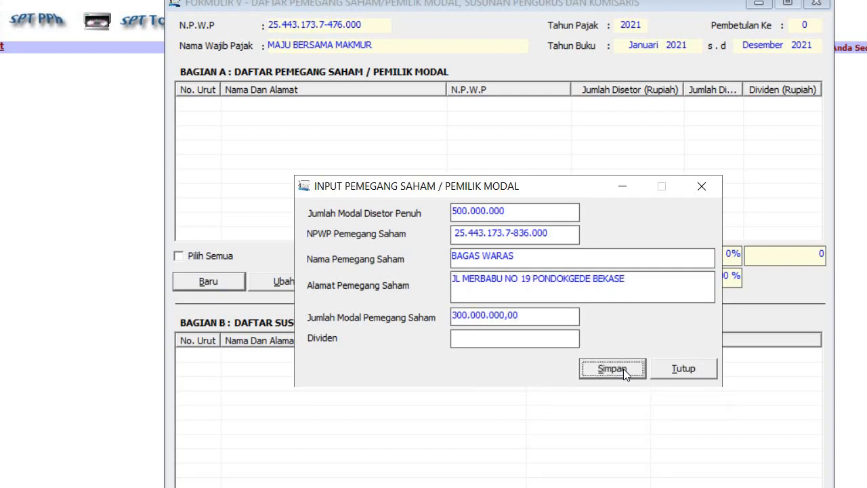
Step: Add a second shareholder with NPWP, name, address and 100.000.000 capital (20%)
left_click(525, 330)
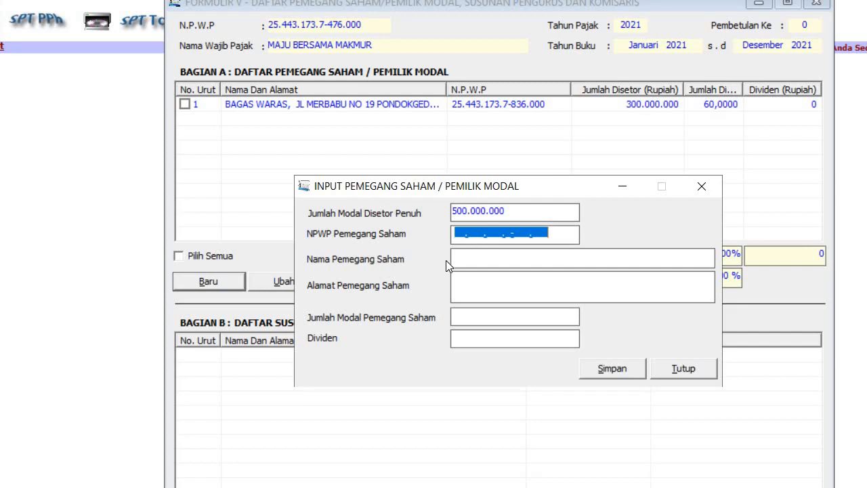
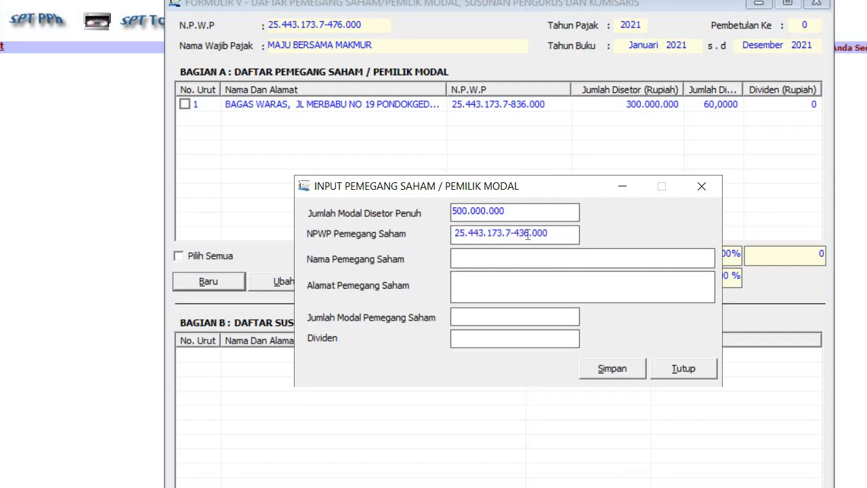
type("7")
type("BAMBANG W")
type("H")
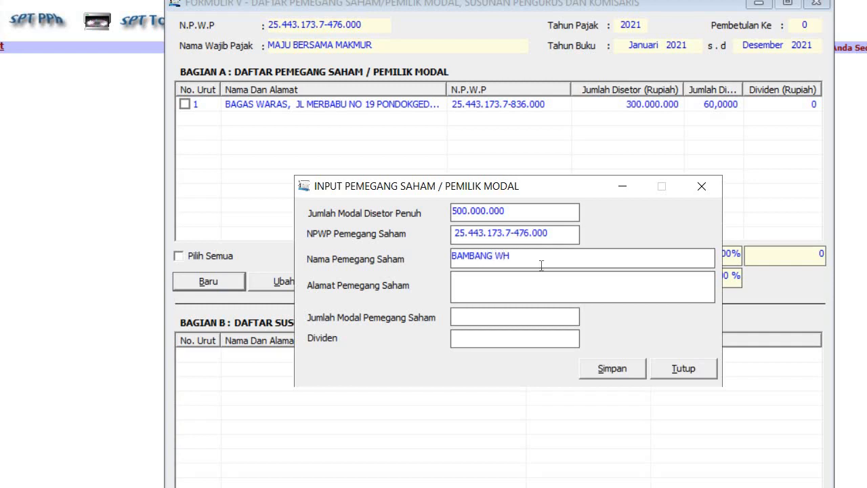
left_click(542, 287)
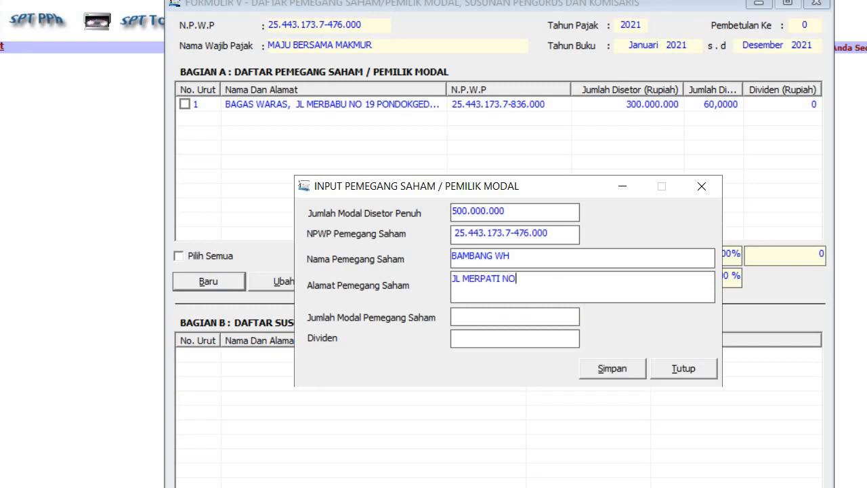
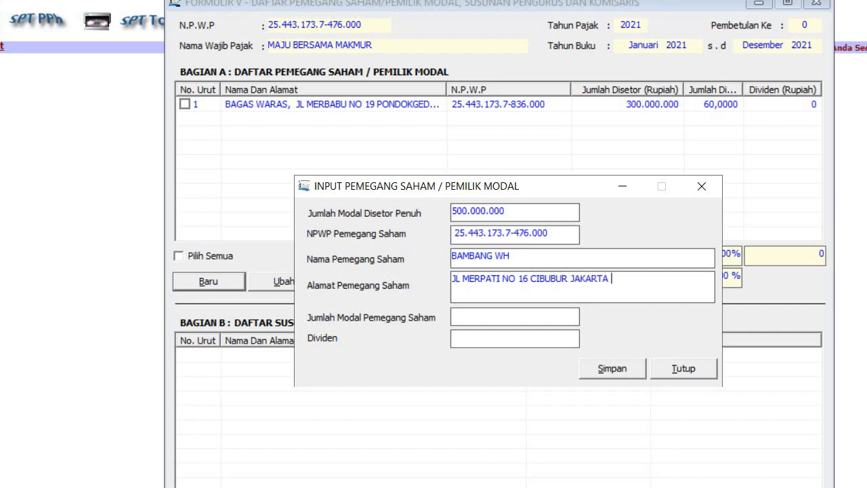
left_click(486, 315)
type("100000000")
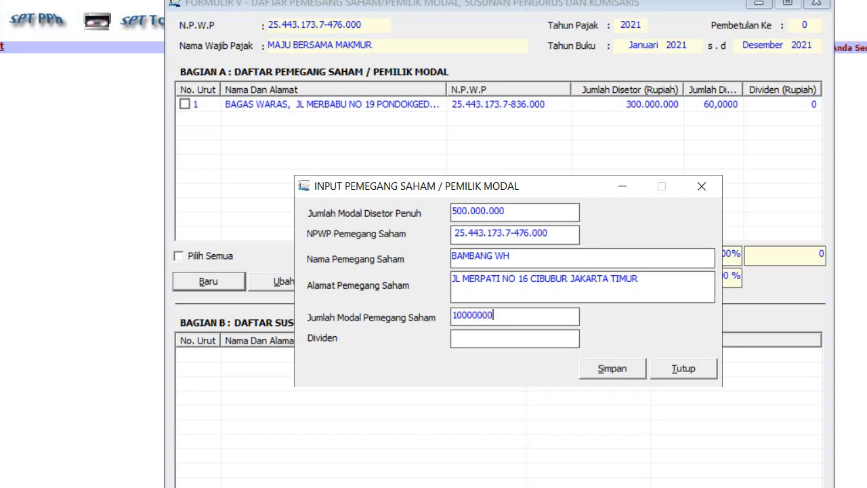
left_click(542, 291)
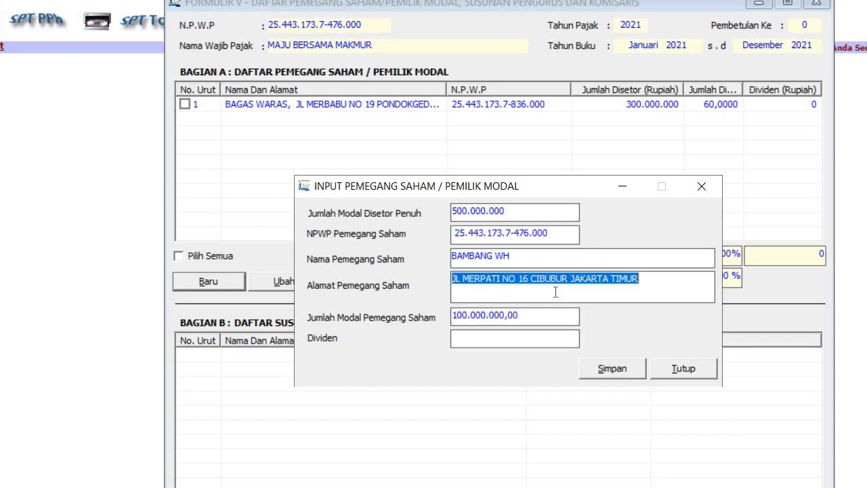
left_click(605, 367)
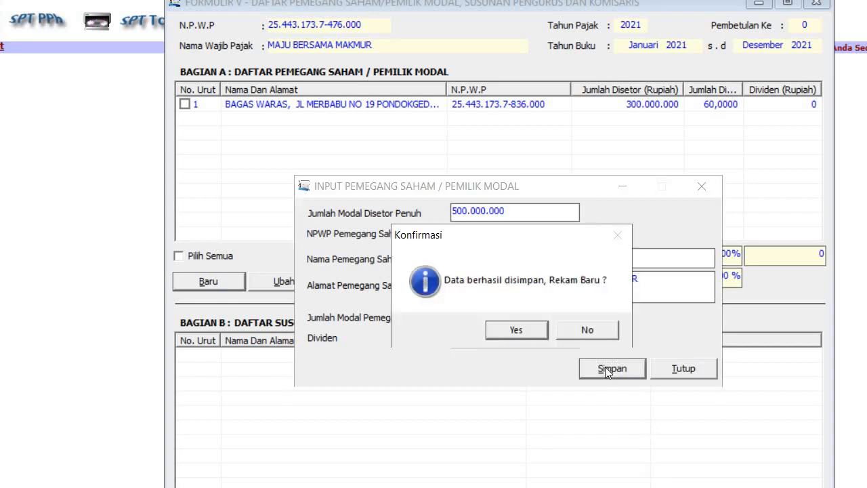
left_click(530, 331)
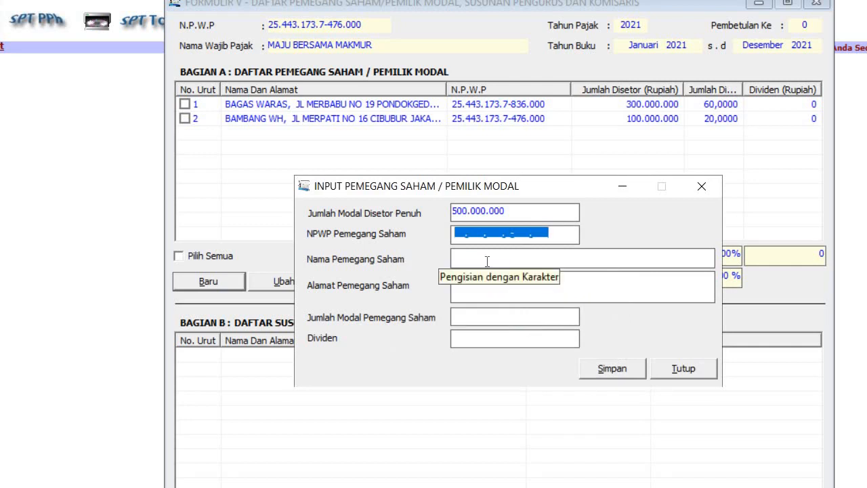
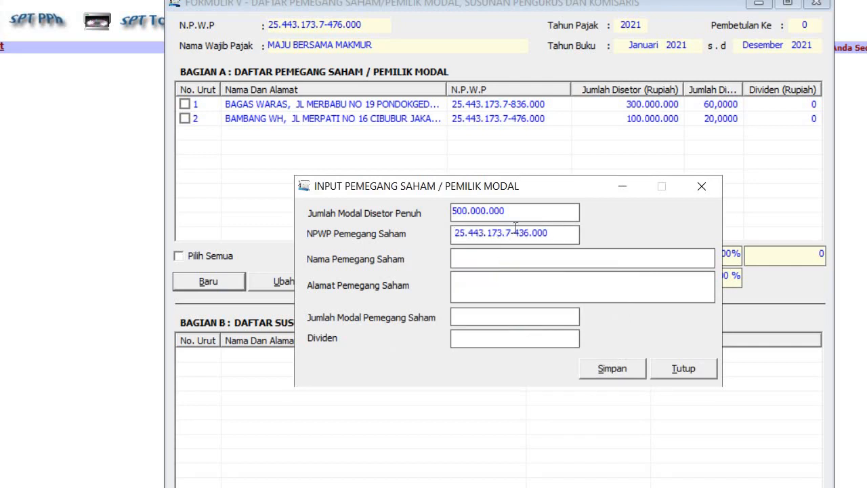
Step: Add a third shareholder with 100.000.000 capital, bringing paid-up capital to 500.000.000 (100%)
left_click(525, 233)
key("BackSpace")
type("0")
type("AGUS")
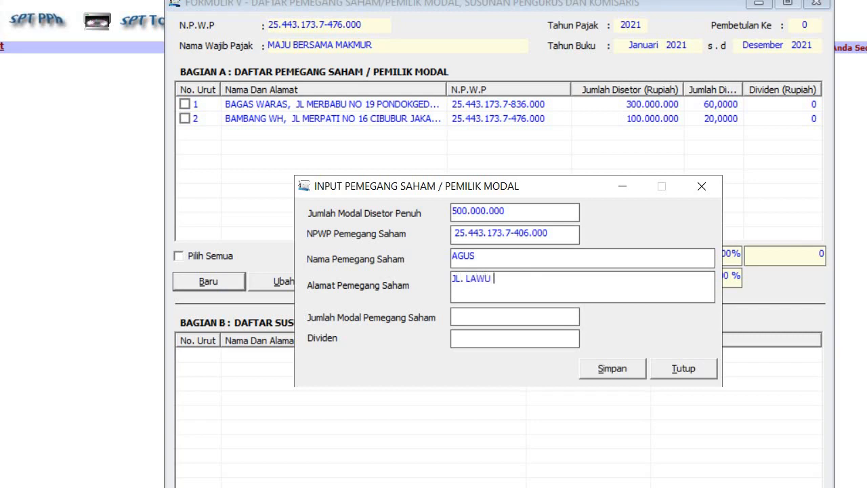
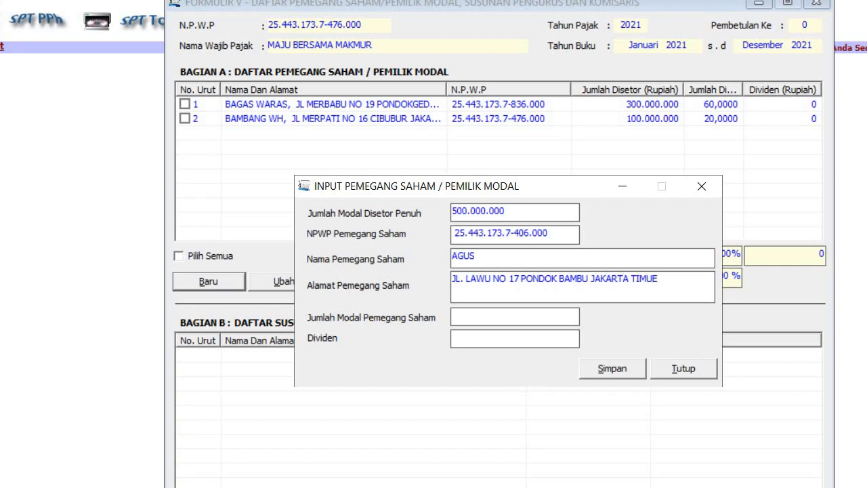
left_click(479, 318)
type("100000000")
left_click(511, 291)
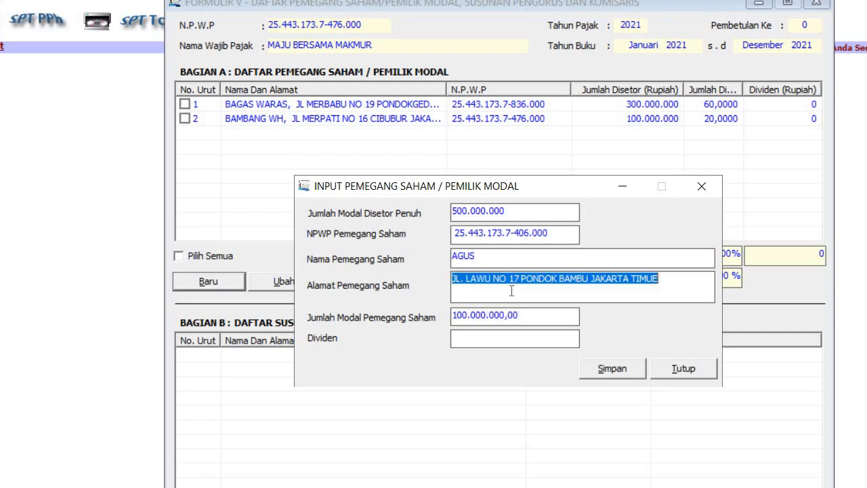
left_click(618, 370)
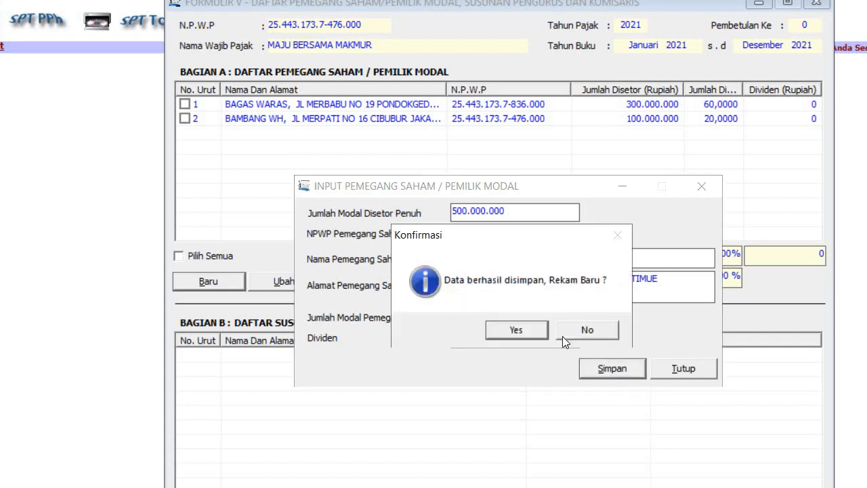
left_click(517, 330)
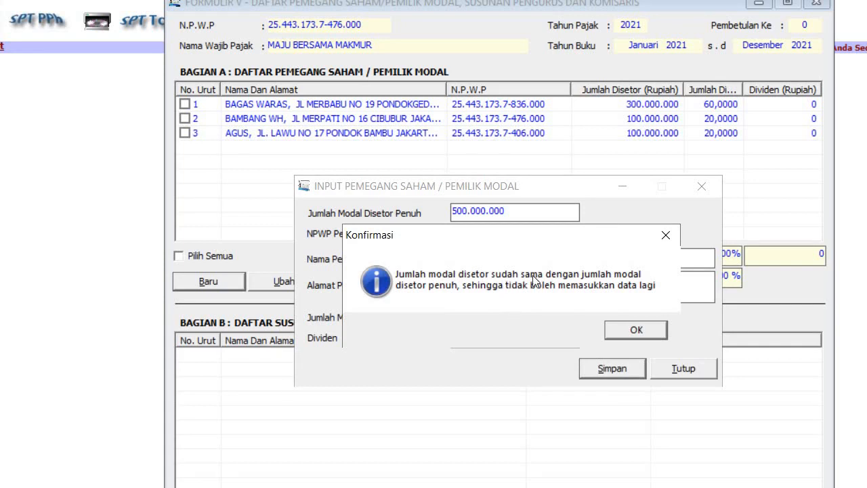
left_click(636, 331)
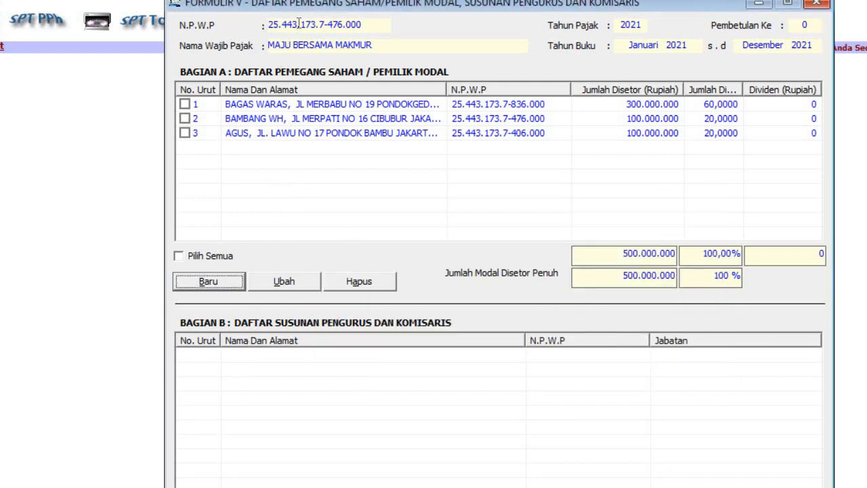
Step: Start a new board-member entry and fill in the member's NPWP and corrected name
left_click_drag(184, 3, 173, 0)
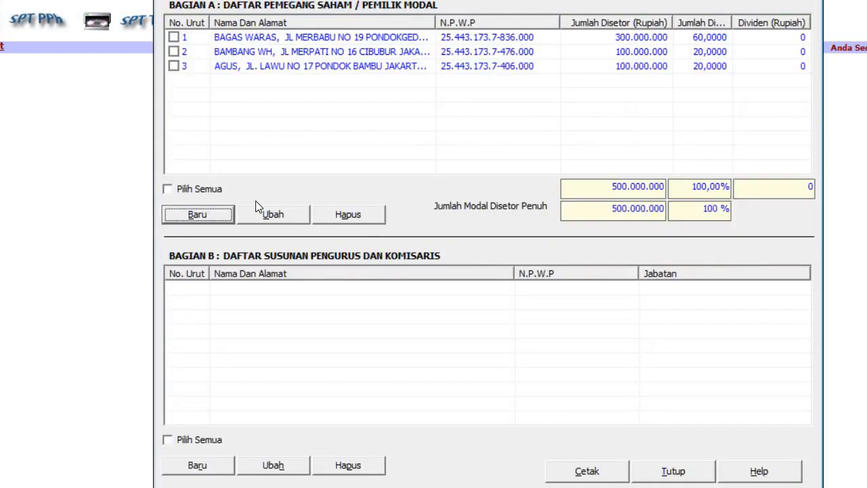
left_click(198, 466)
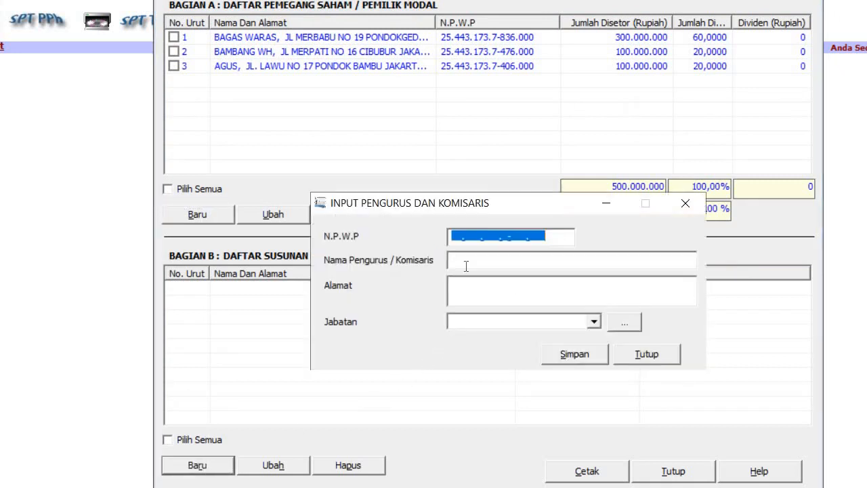
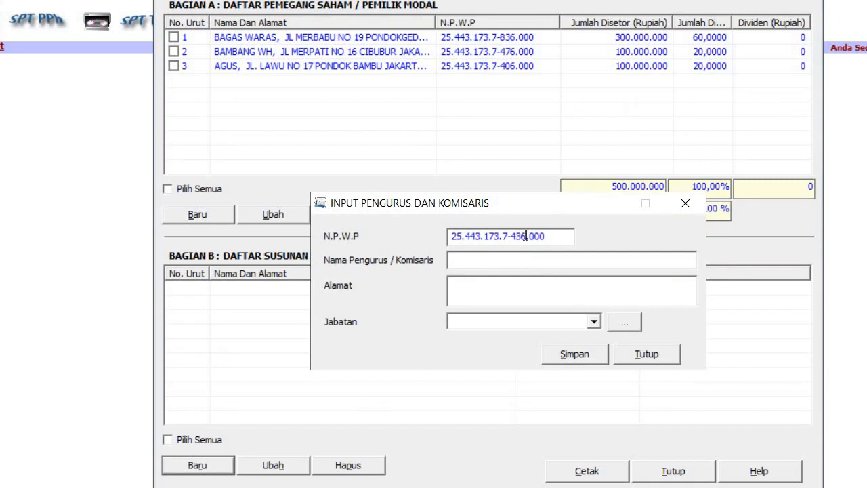
type("0")
left_click(502, 260)
type("BAMBANH WH")
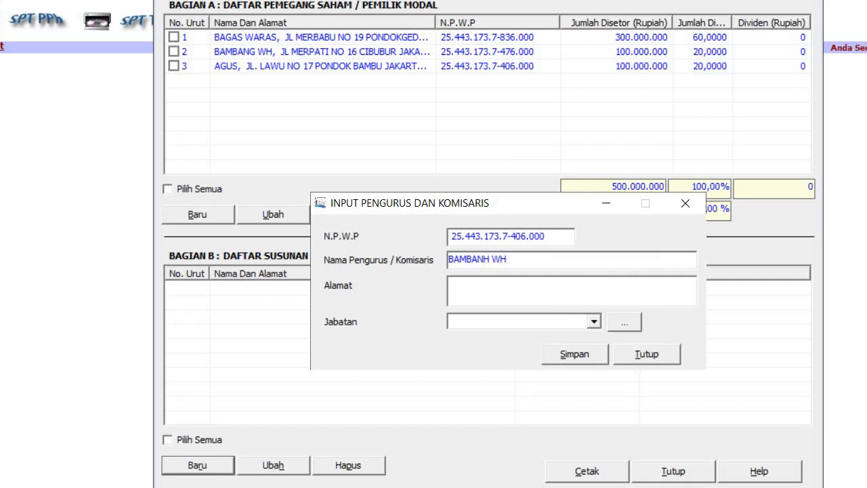
left_click(489, 259)
key("BackSpace")
type("G")
Step: Enter the member's Bogor address, set Jabatan to Direktur Utama, and save the record
left_click(499, 287)
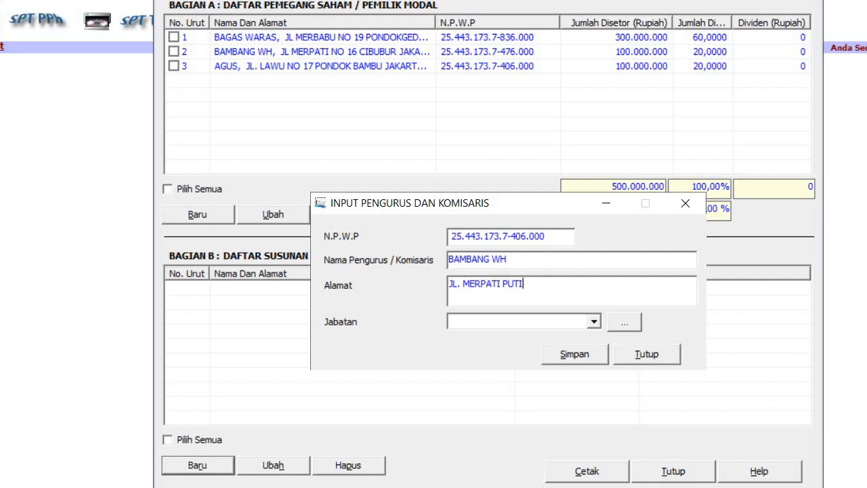
left_click(472, 324)
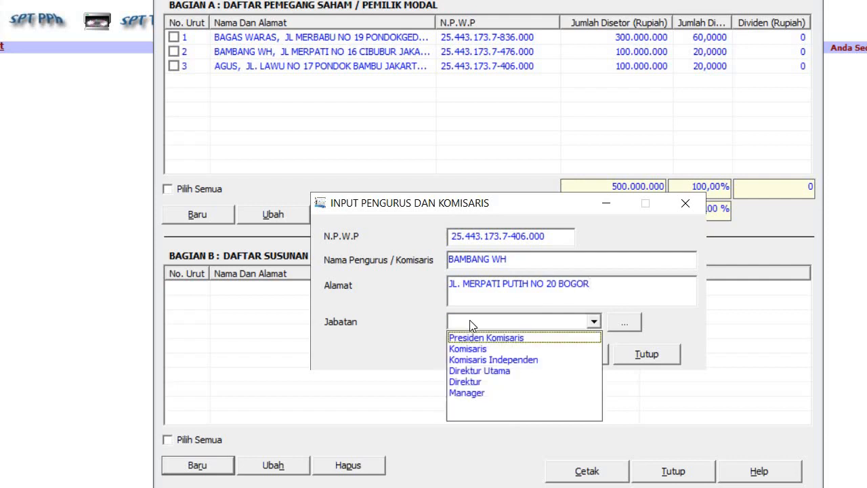
left_click(486, 371)
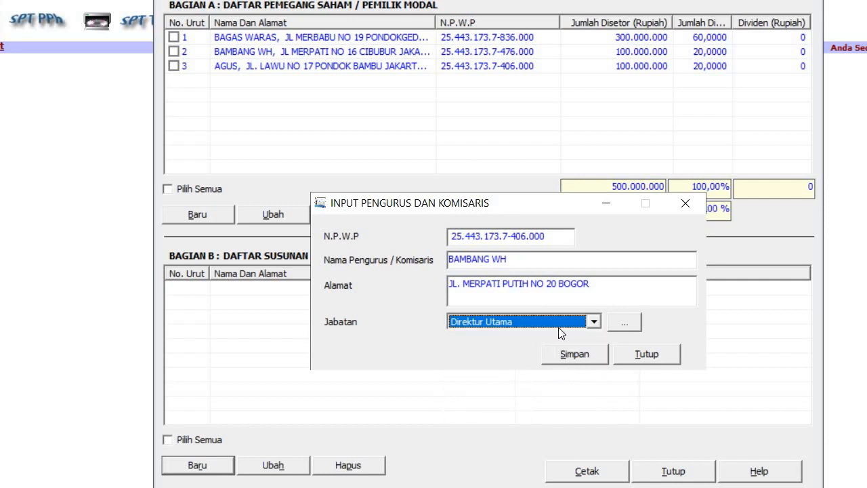
left_click(573, 357)
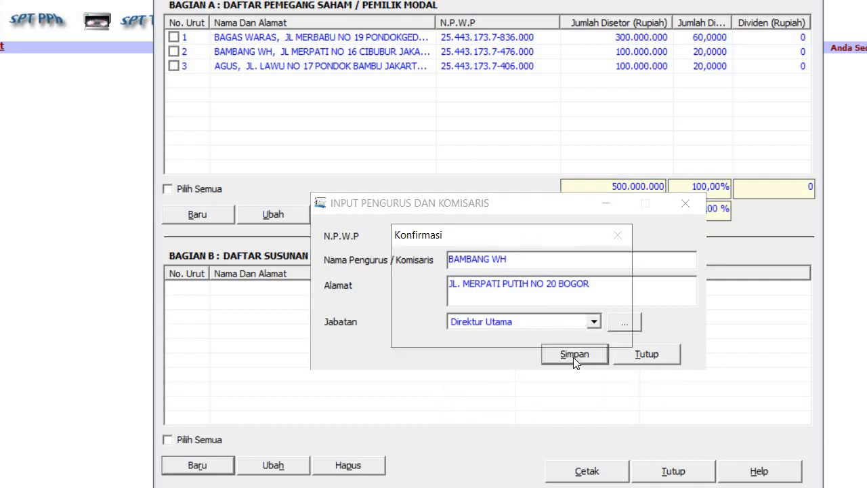
left_click(509, 330)
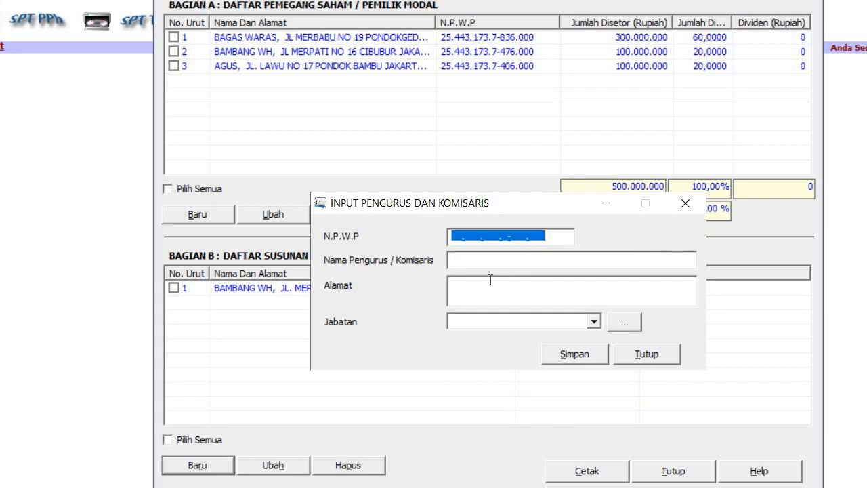
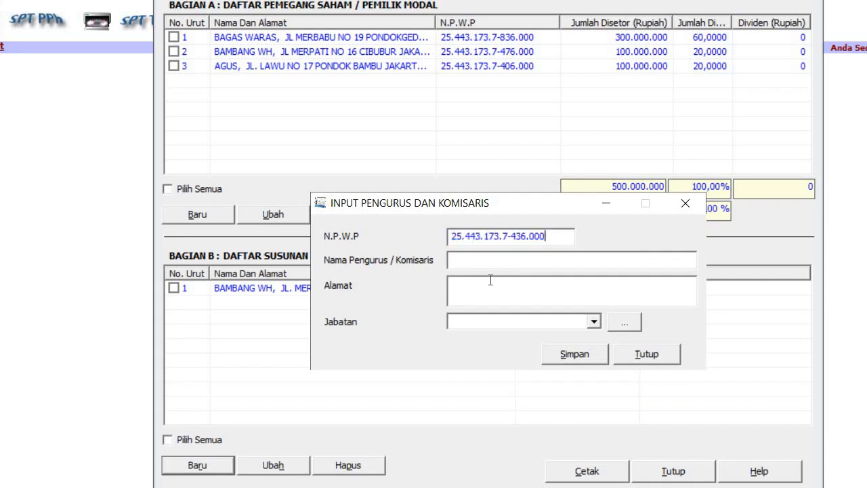
Step: Add a second board member from Bekasi with NPWP, name, address and Jabatan Direktur
left_click(521, 236)
key("BackSpace")
type("6")
type("BAGAS W")
type("ARAS")
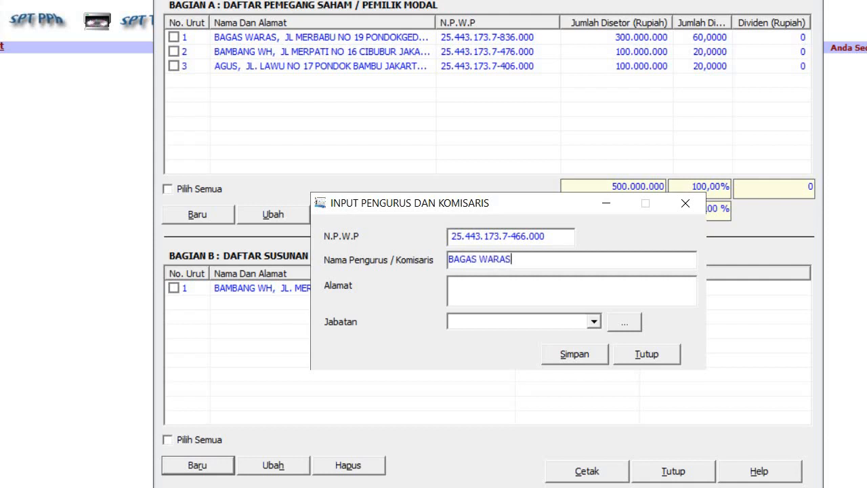
left_click(512, 289)
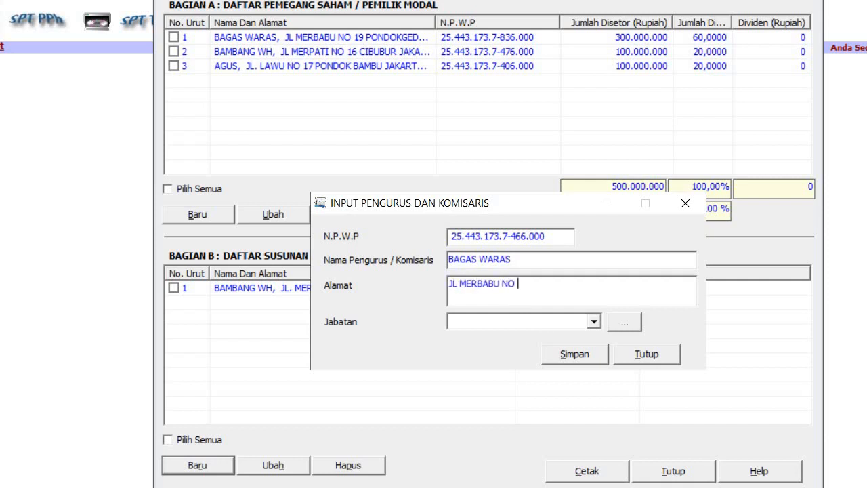
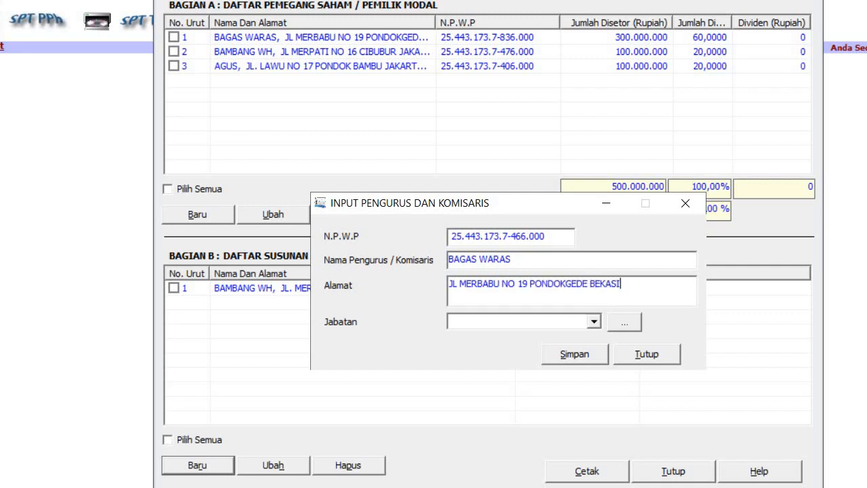
left_click(593, 322)
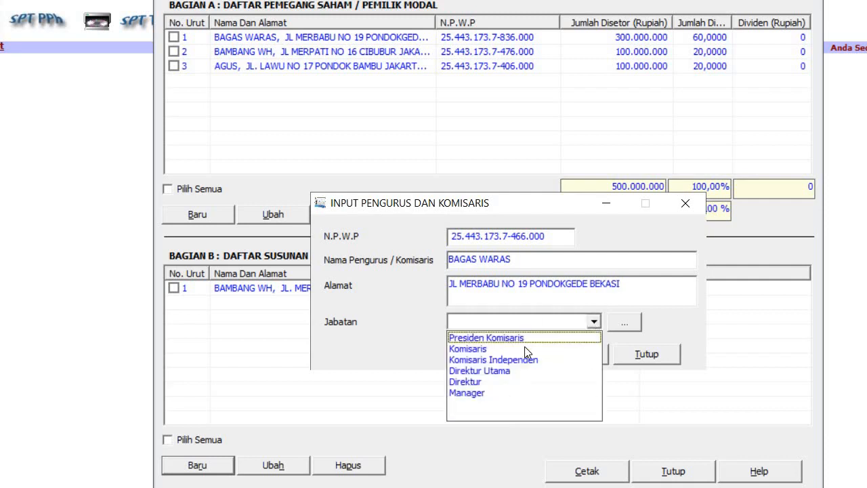
left_click(529, 381)
left_click(566, 355)
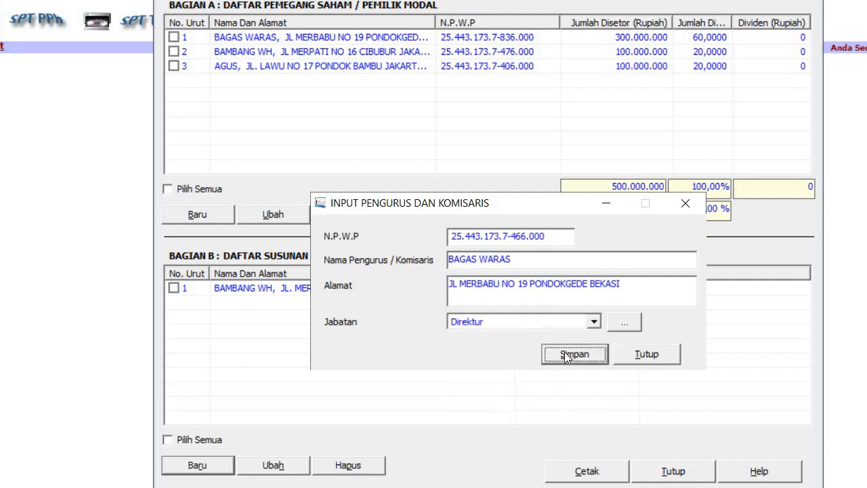
left_click(518, 329)
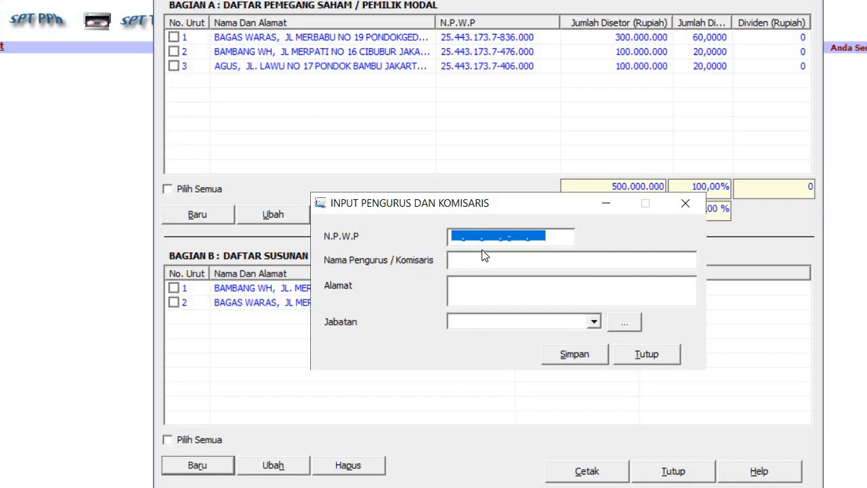
Step: Add a third board member from Jakarta Timur as Komisaris, then close the entry form
left_click(513, 237)
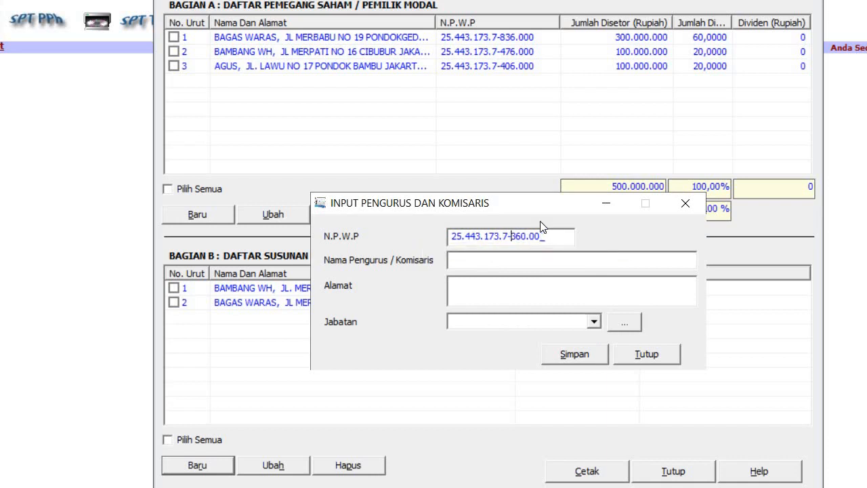
left_click(504, 263)
type("AGUS")
left_click(510, 292)
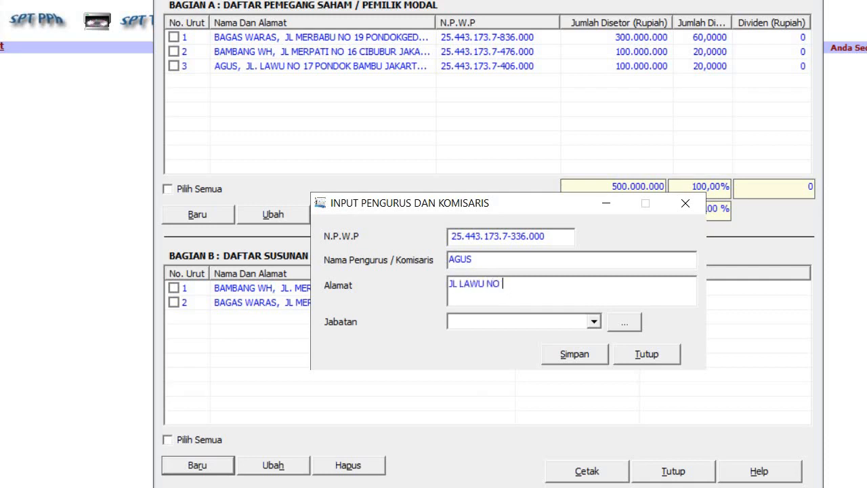
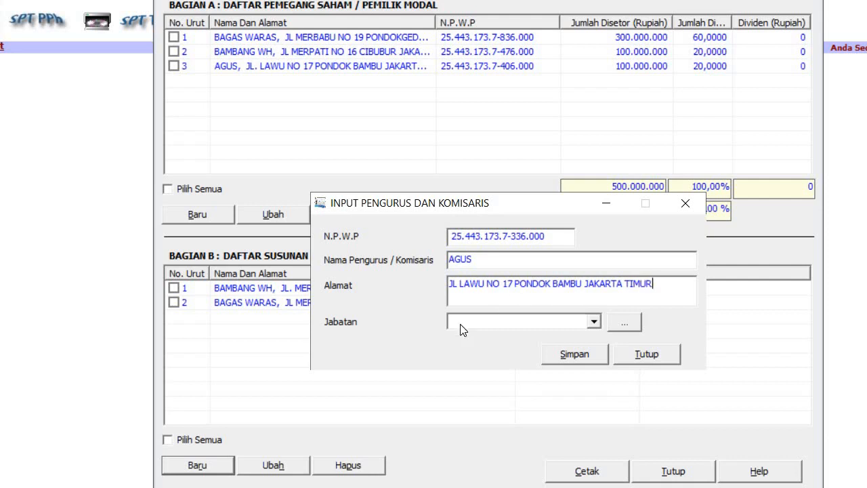
left_click(515, 321)
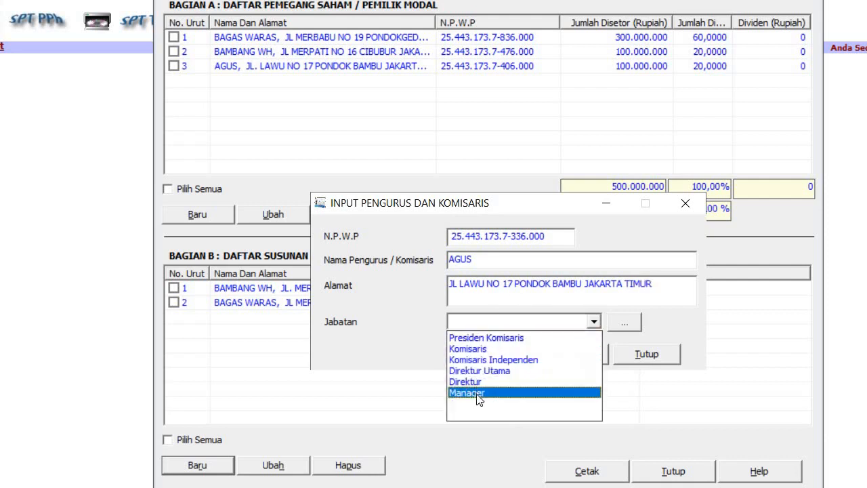
left_click(481, 349)
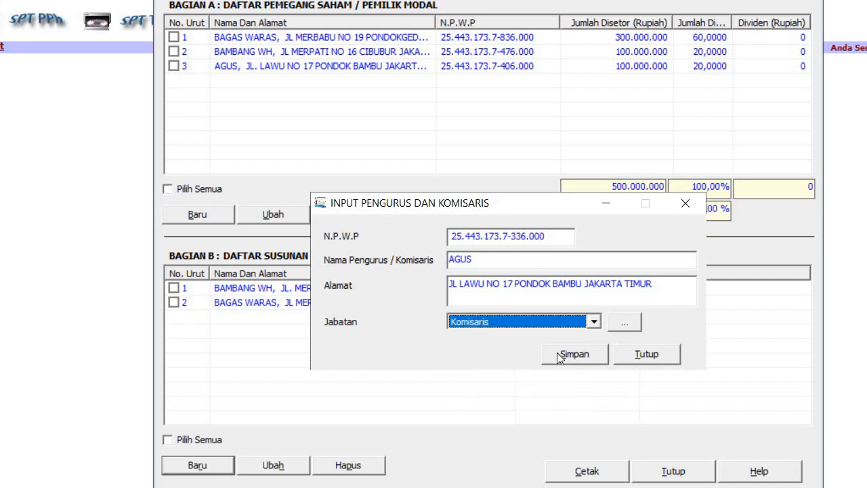
left_click(574, 356)
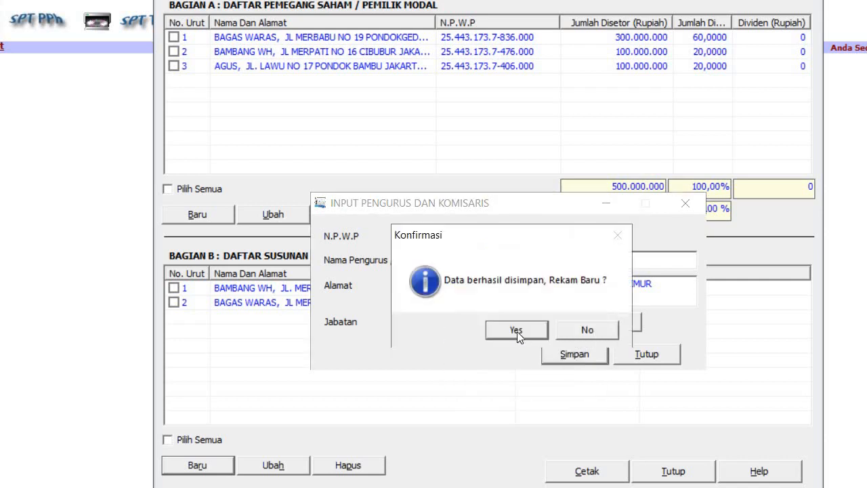
left_click(516, 330)
left_click(644, 353)
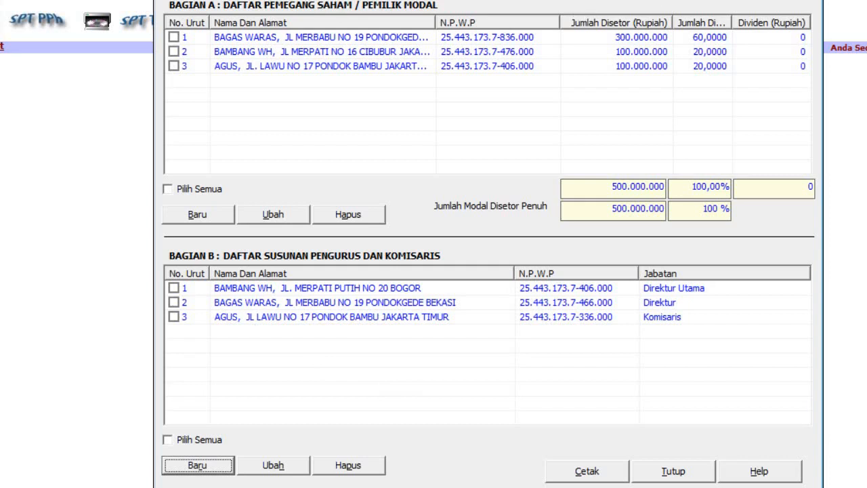
Step: Close Form 1771-V, view the empty Form 1771-VI from SPT PPh > Lampiran, then close it
left_click(810, 1)
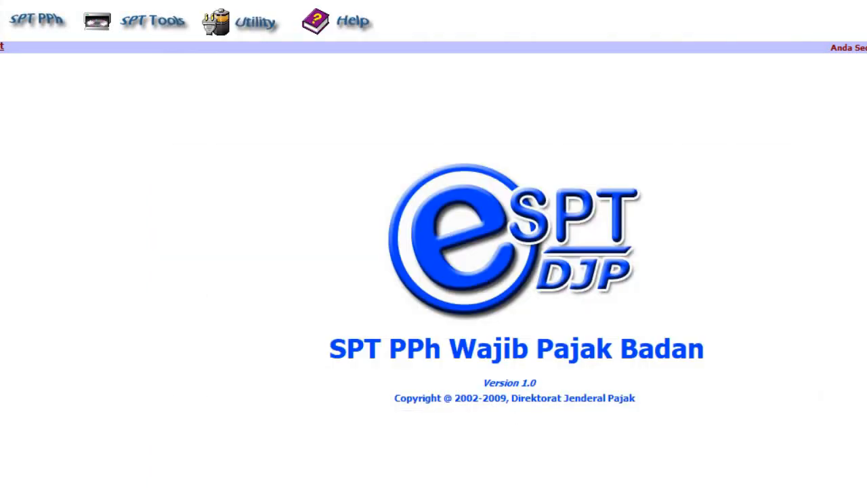
left_click(30, 19)
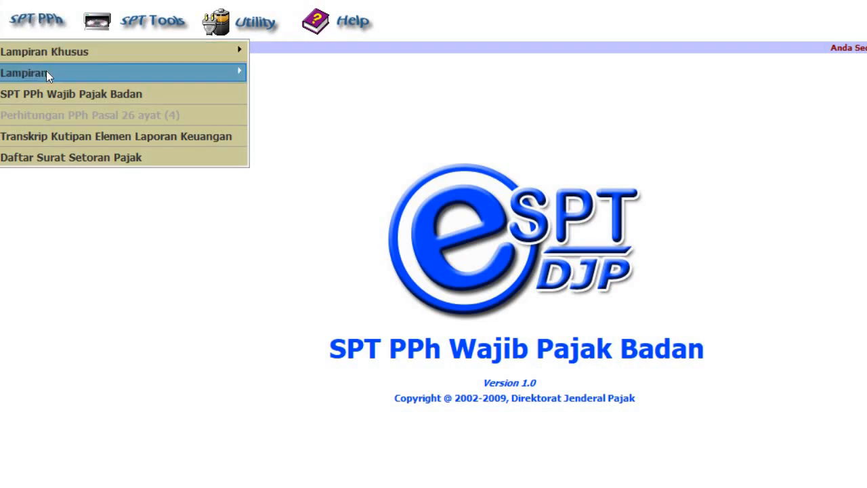
mouse_move(49, 73)
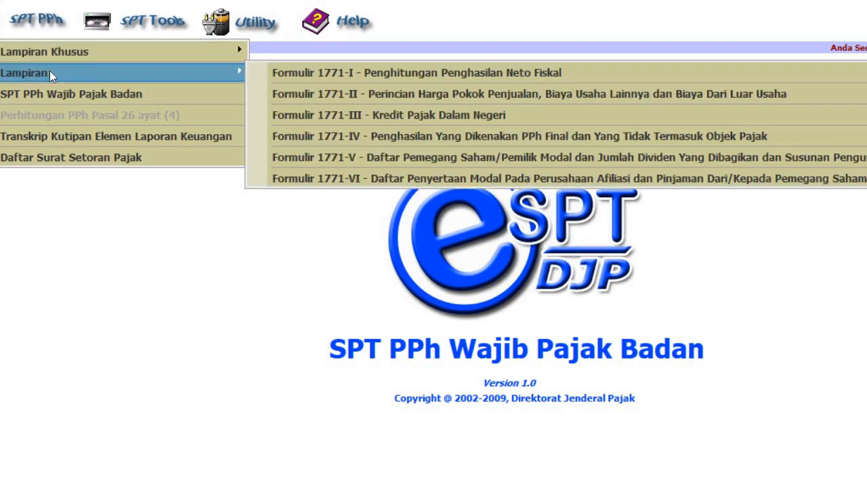
left_click(360, 182)
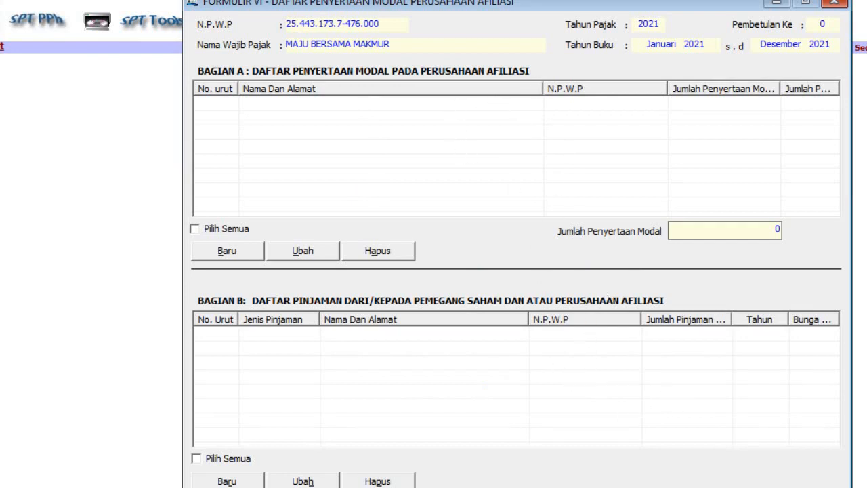
left_click_drag(390, 4, 352, 0)
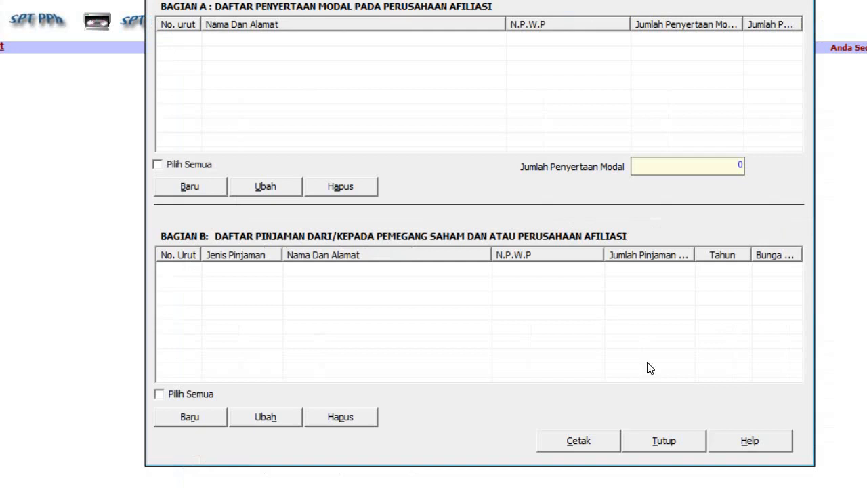
left_click(664, 440)
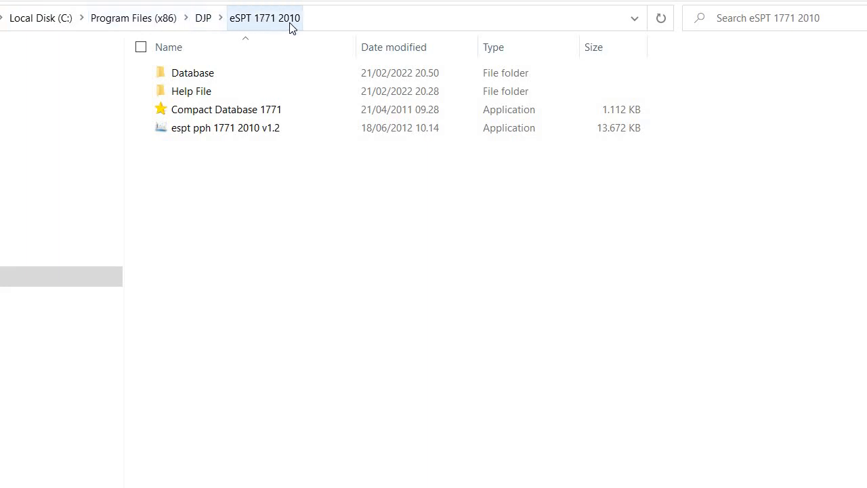
Step: Launch 'espt pph 1771 2010 v1.2' from the eSPT 1771 2010 folder
double_click(244, 129)
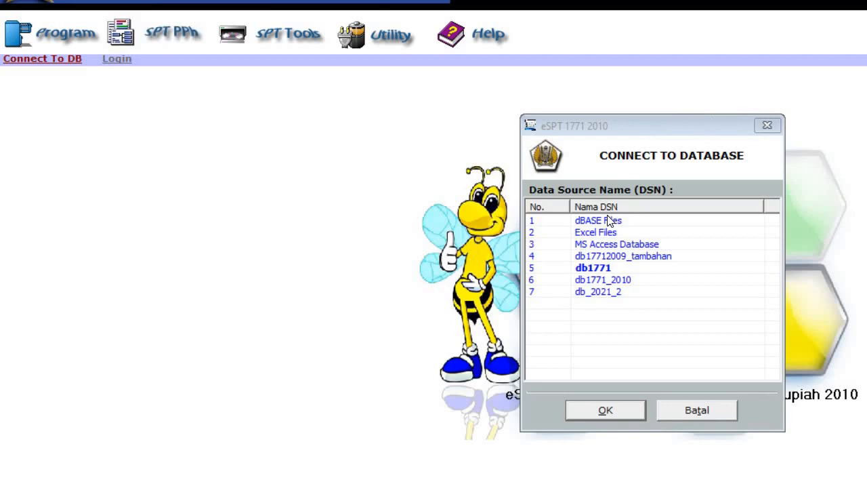
Step: Connect to the db_2021_2 database and log in with the user name and password
left_click(593, 298)
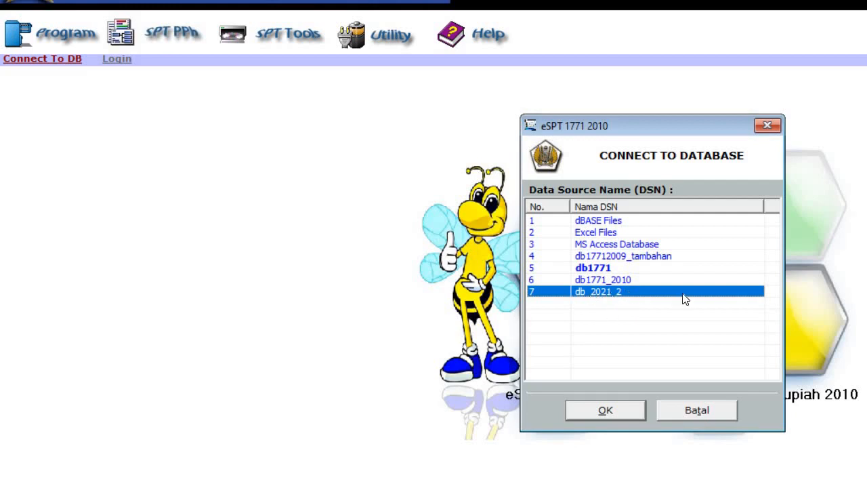
left_click(602, 410)
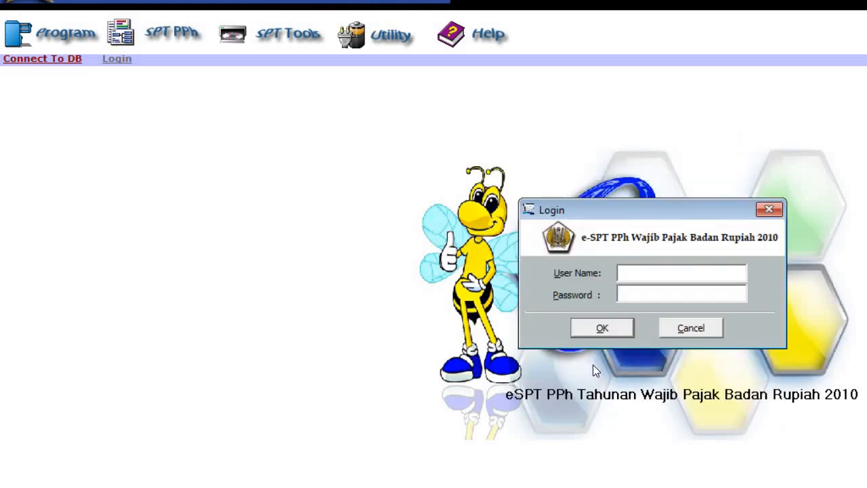
type("administrator")
left_click(720, 292)
type("123")
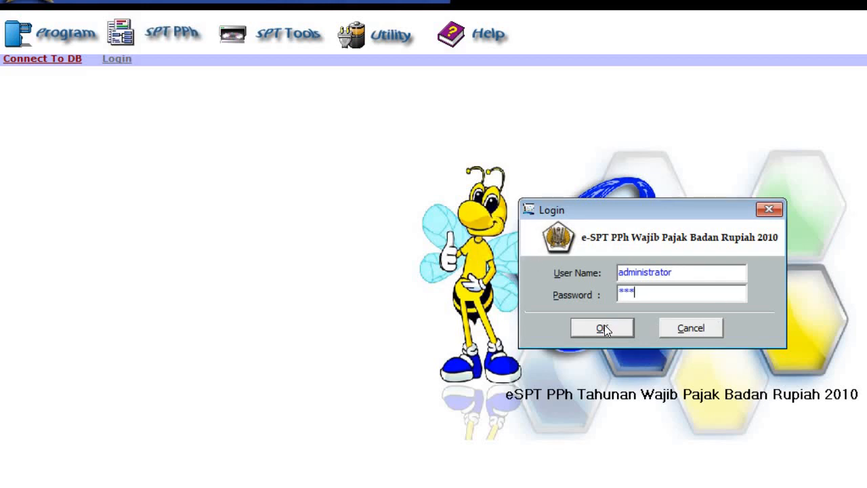
left_click(596, 325)
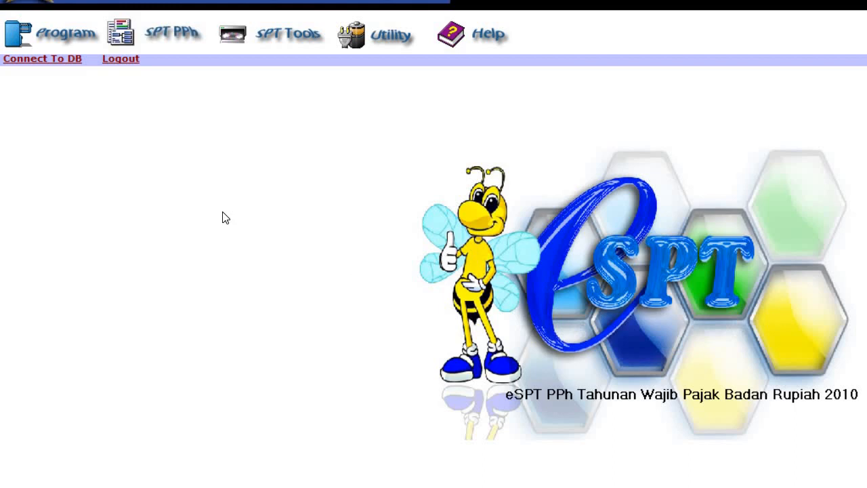
left_click(49, 43)
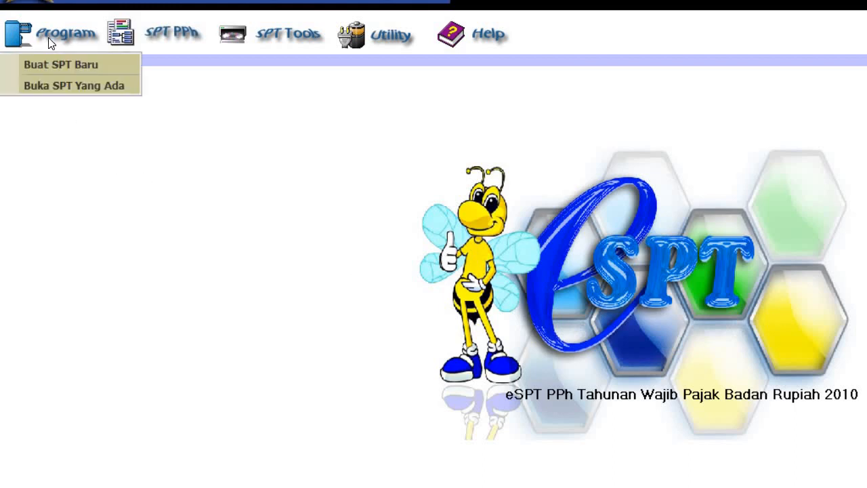
Step: Reopen the existing 2021 SPT, correction 0, for editing
left_click(57, 88)
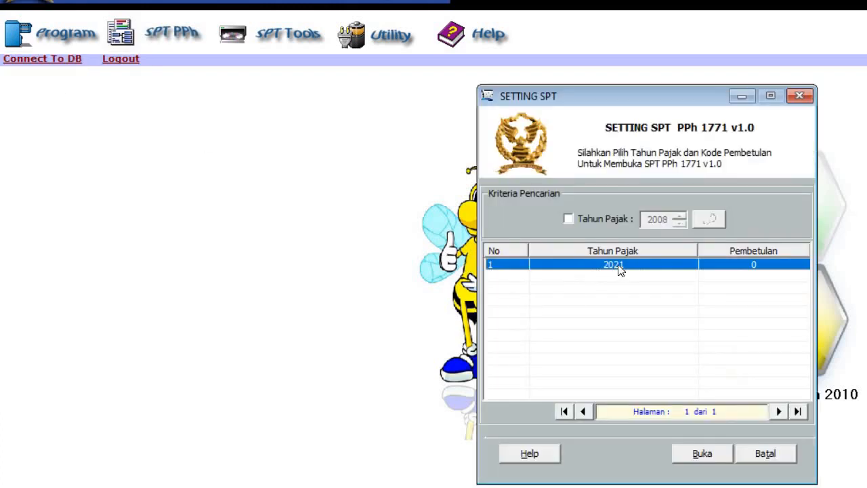
left_click(709, 458)
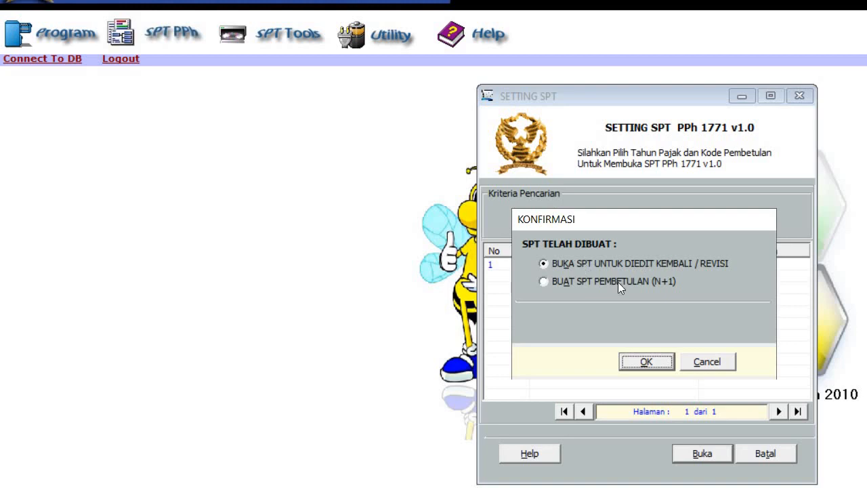
left_click(647, 361)
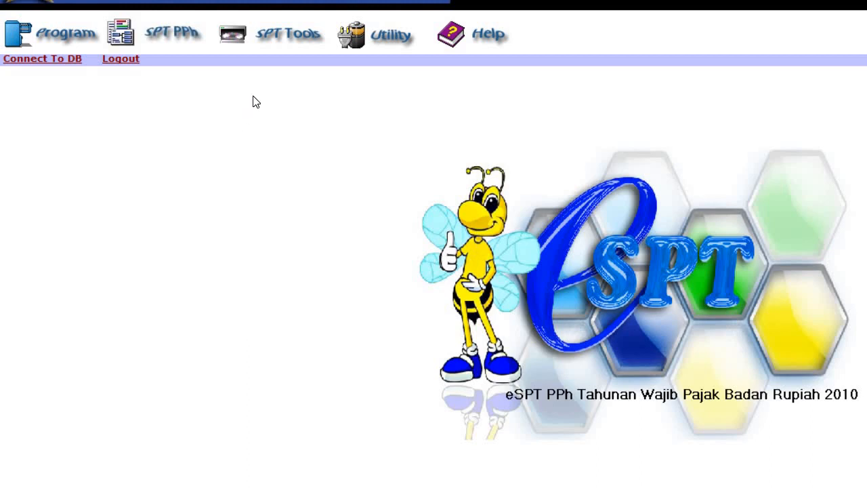
Step: Export the 2021 SPT (F113214) as CSV to the eSPT 1771 2010 folder via Lapor Data SPT ke KPP, then close the window
left_click(289, 34)
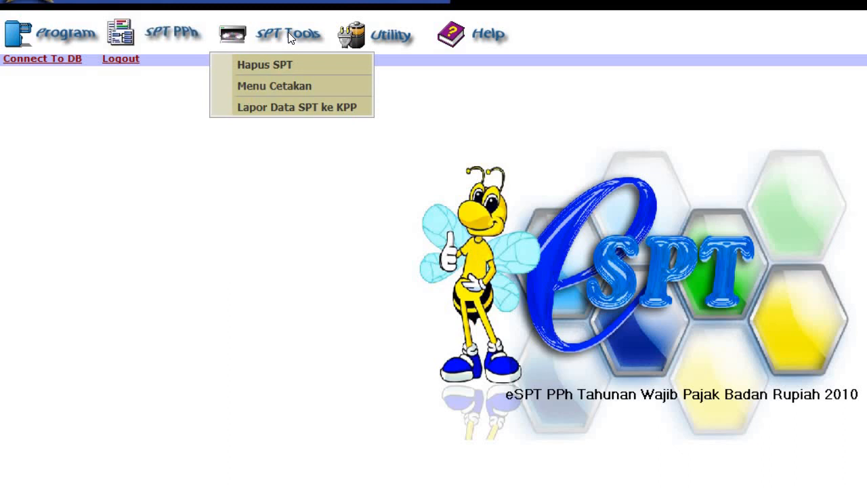
left_click(283, 108)
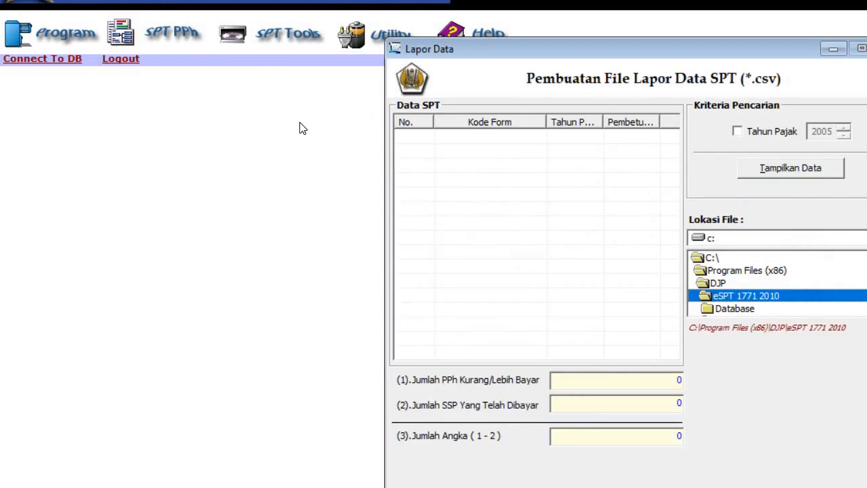
left_click_drag(487, 47, 432, 12)
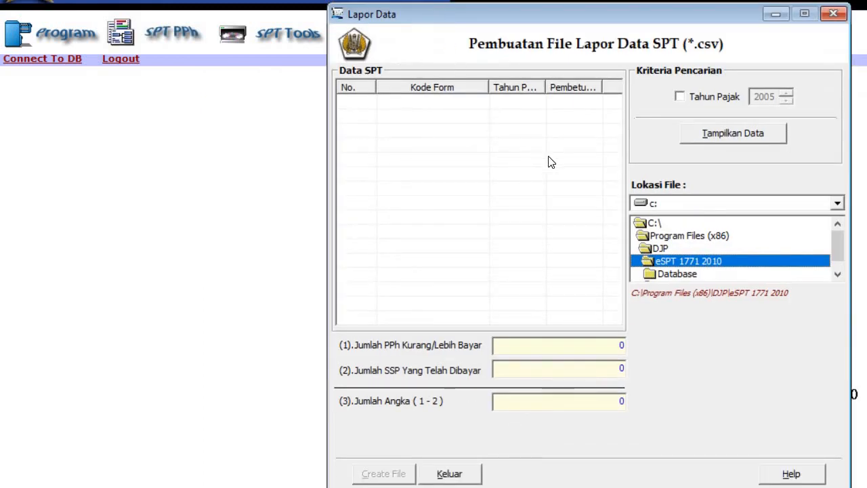
left_click(725, 134)
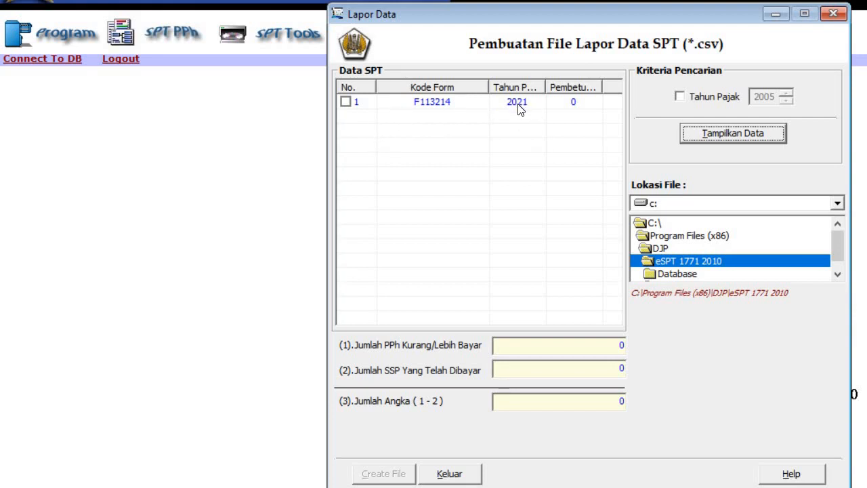
left_click(345, 102)
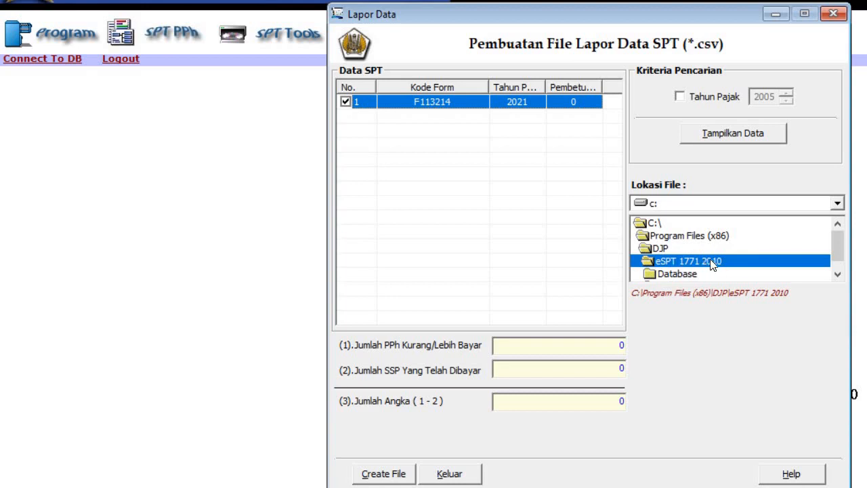
left_click(388, 475)
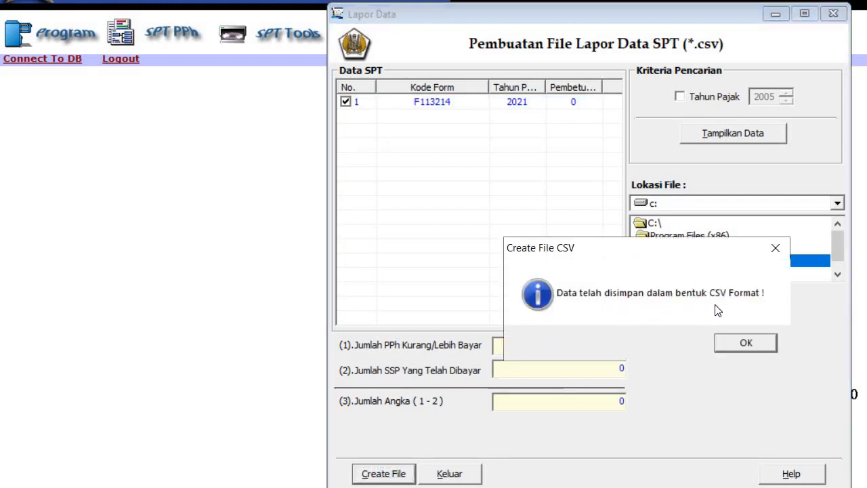
left_click(741, 346)
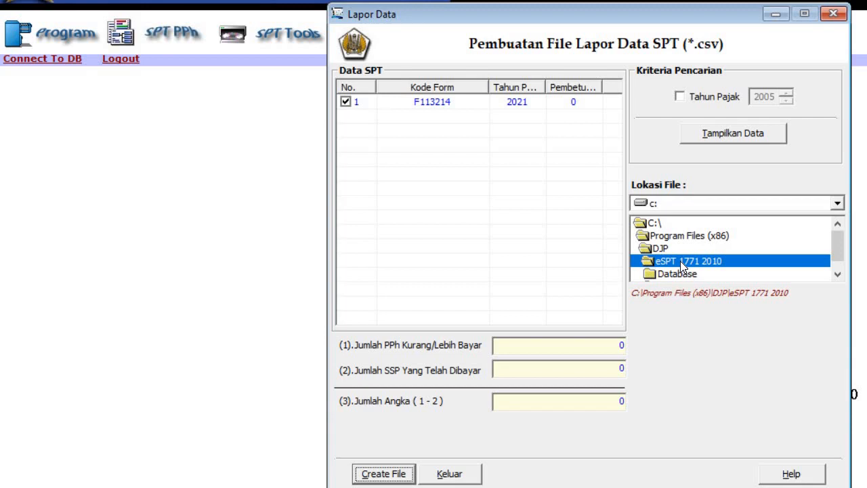
left_click(458, 474)
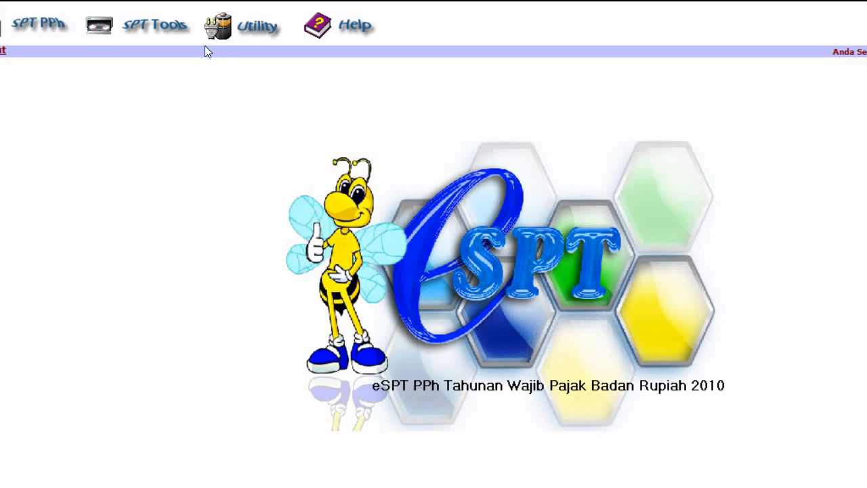
Step: Reopen Lapor Data SPT ke KPP, list the SPT data and select the 2021 row
left_click(160, 34)
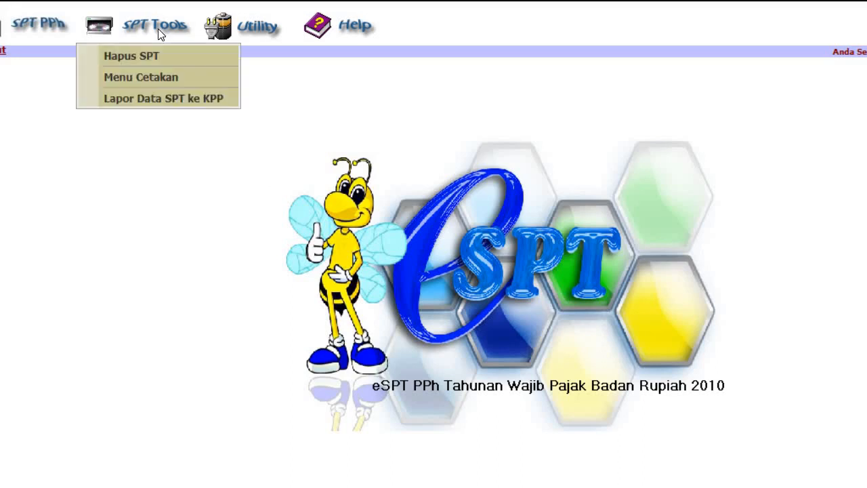
left_click(166, 99)
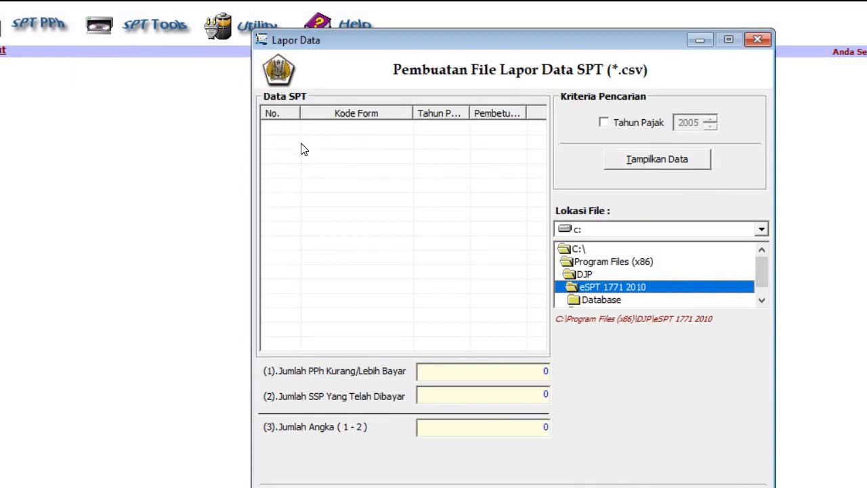
left_click(667, 166)
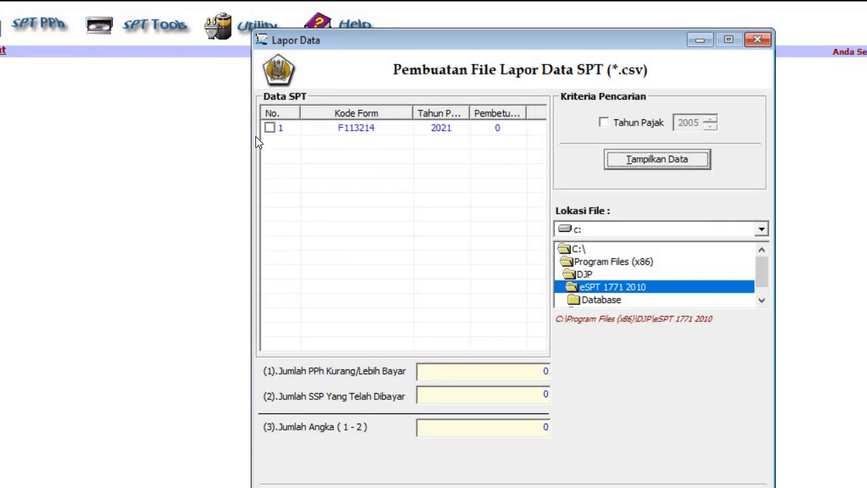
left_click(270, 128)
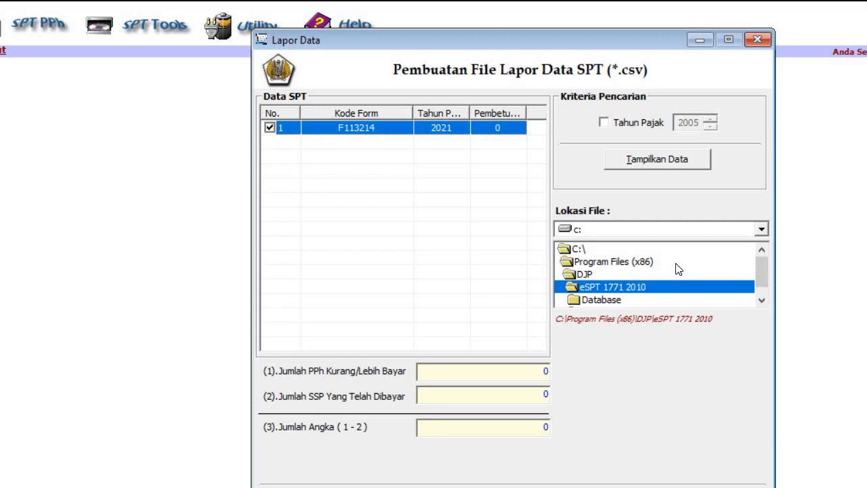
Step: Set the export destination to the user's Documents folder under C:\Users
left_click(592, 249)
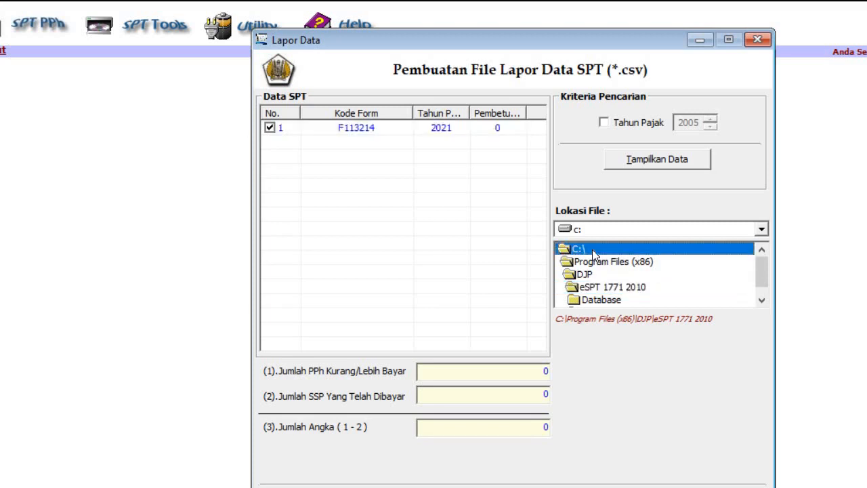
double_click(593, 249)
scroll(616, 286, "down", 2)
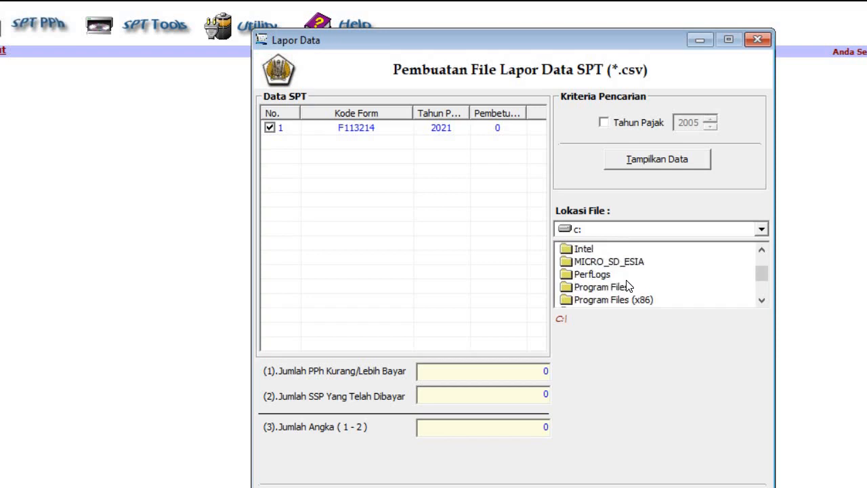
left_click(584, 301)
double_click(584, 301)
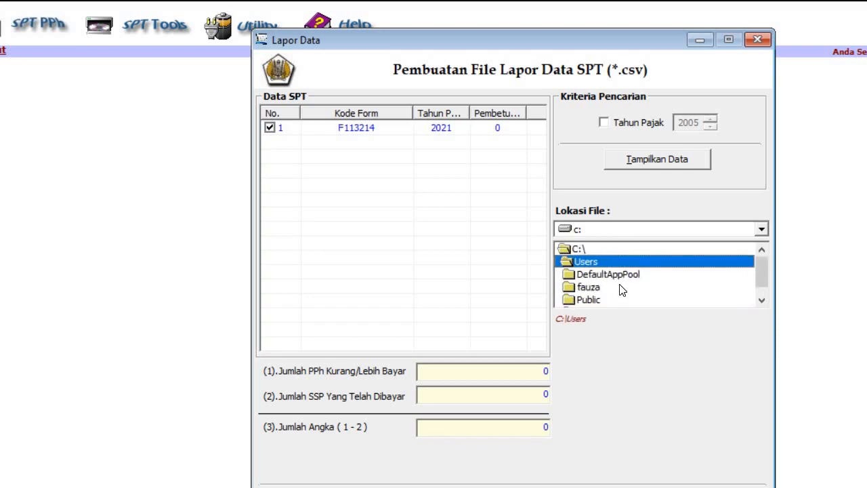
double_click(620, 290)
scroll(622, 283, "down", 1)
scroll(622, 283, "down", 2)
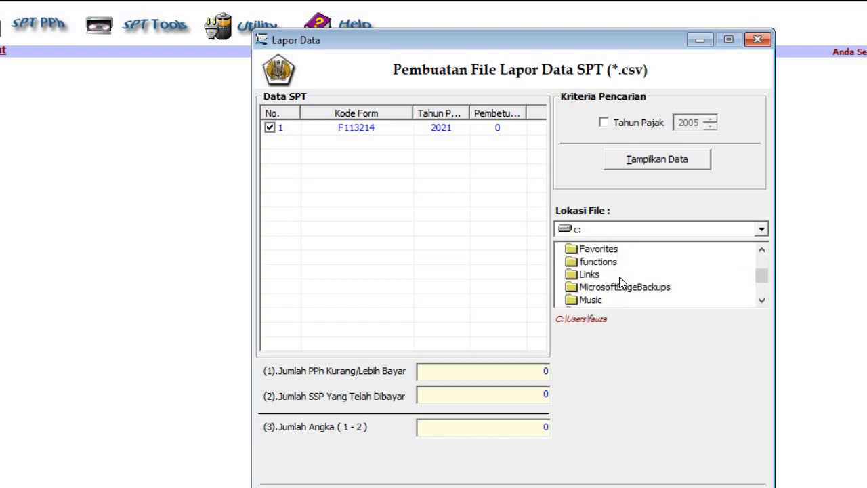
scroll(619, 278, "down", 2)
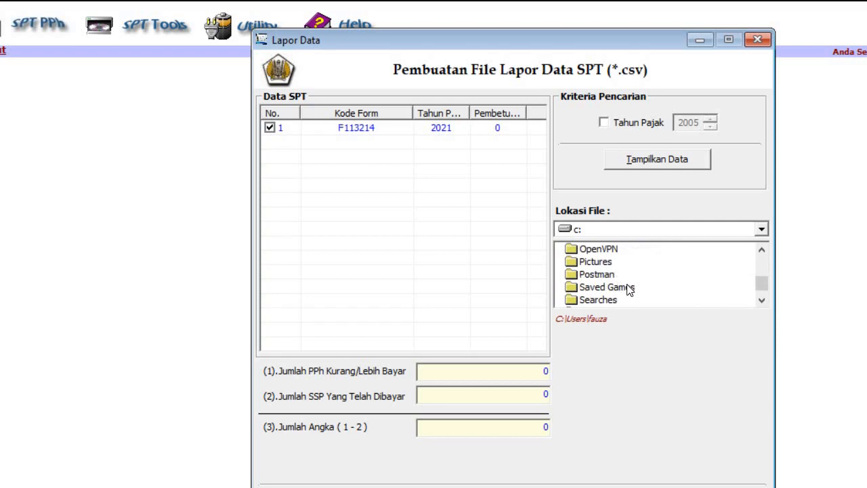
scroll(622, 287, "down", 1)
scroll(622, 285, "up", 4)
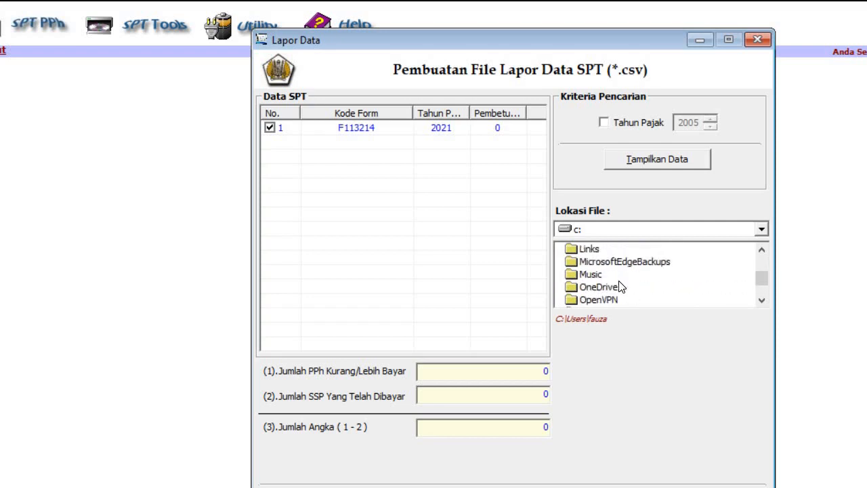
double_click(625, 276)
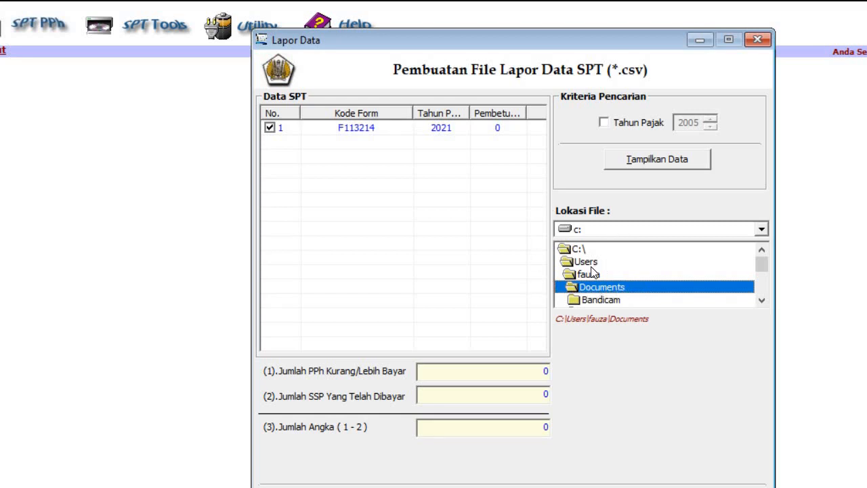
Step: Create the 2021 SPT CSV file in Documents and acknowledge the saved message
left_click_drag(390, 45, 393, 22)
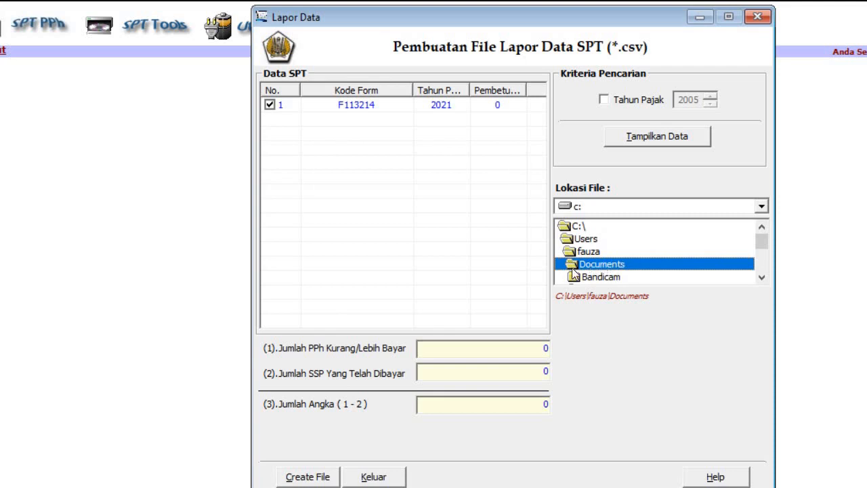
left_click(318, 478)
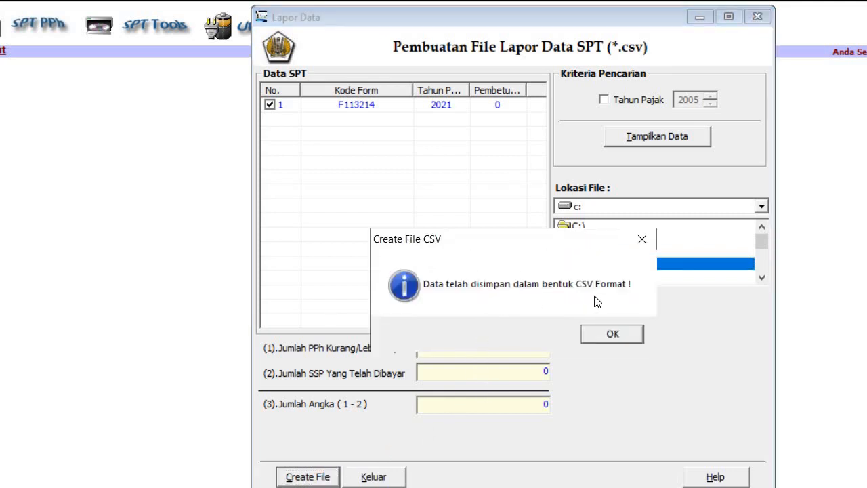
left_click(613, 334)
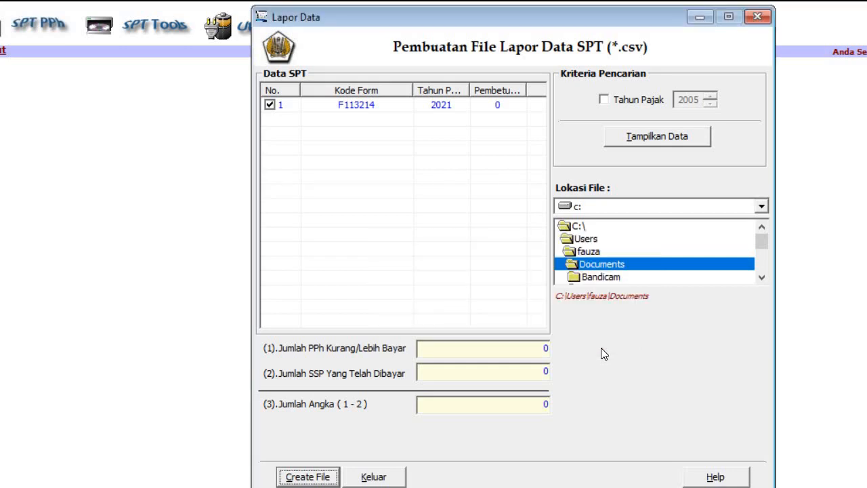
Step: Close the Lapor Data CSV export window with Keluar
left_click(388, 481)
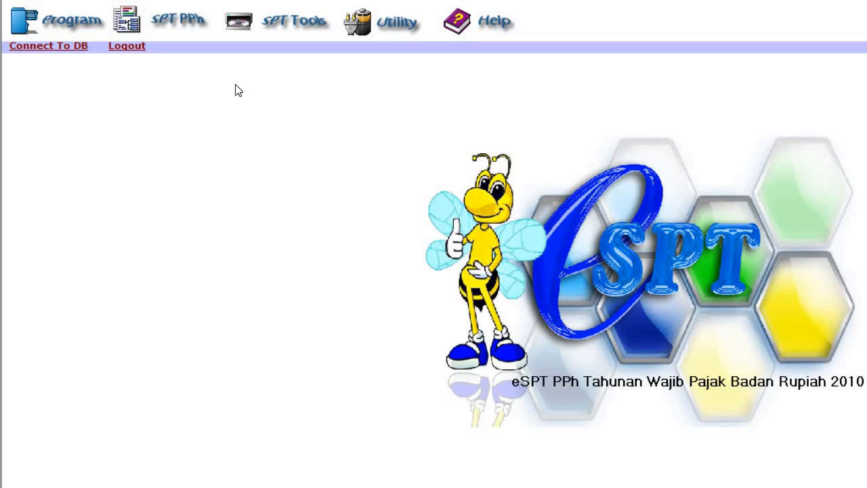
Step: Open Transkrip Kutipan Elemen Laporan Keuangan (Jumlah Aktiva 340.000.000) and show its print preview
left_click(180, 28)
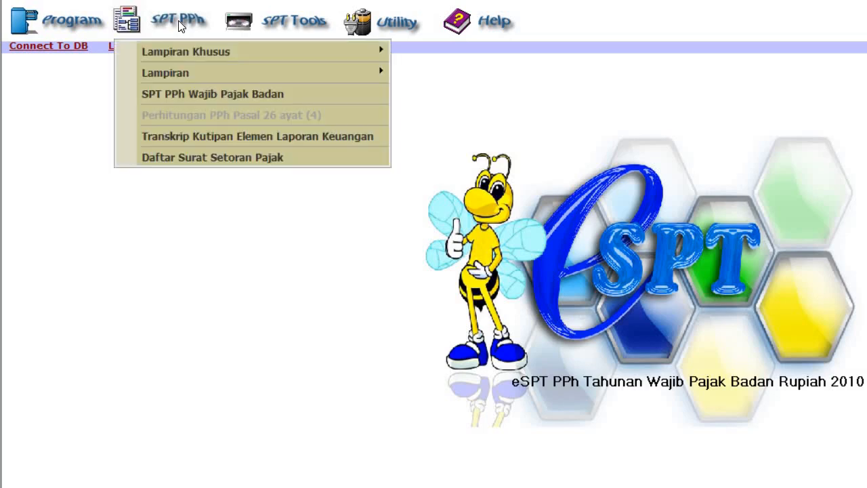
left_click(191, 138)
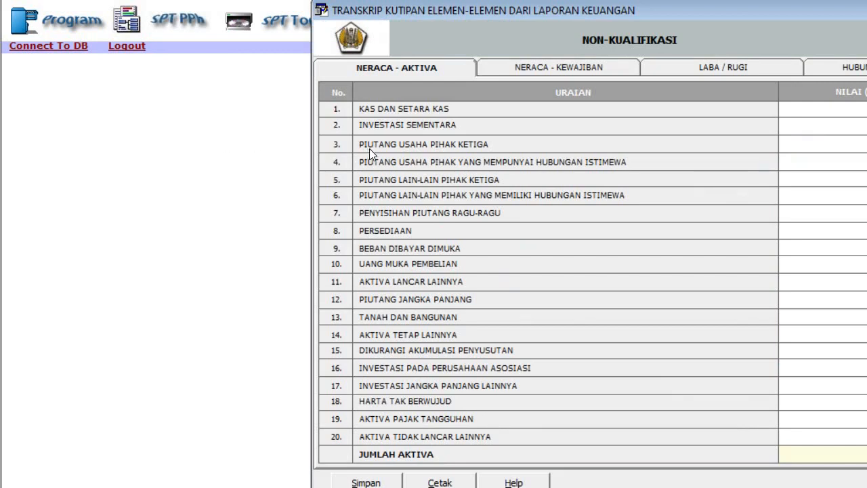
left_click_drag(505, 12, 423, 2)
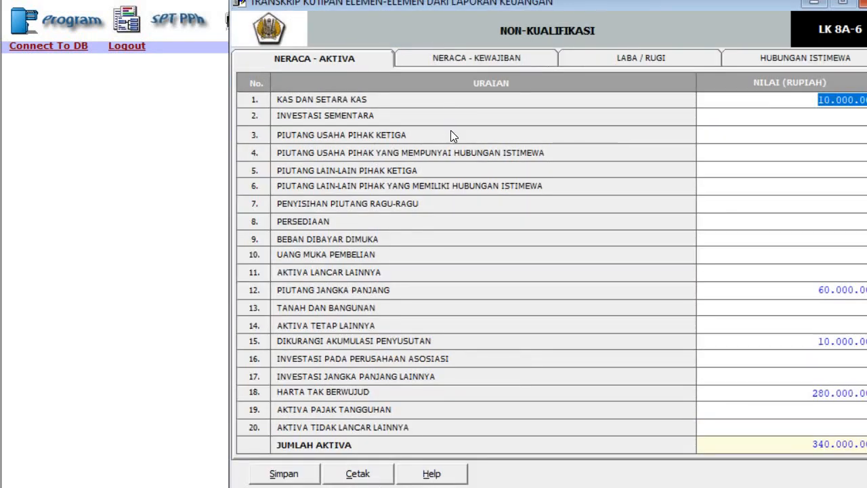
left_click_drag(446, 8, 391, 8)
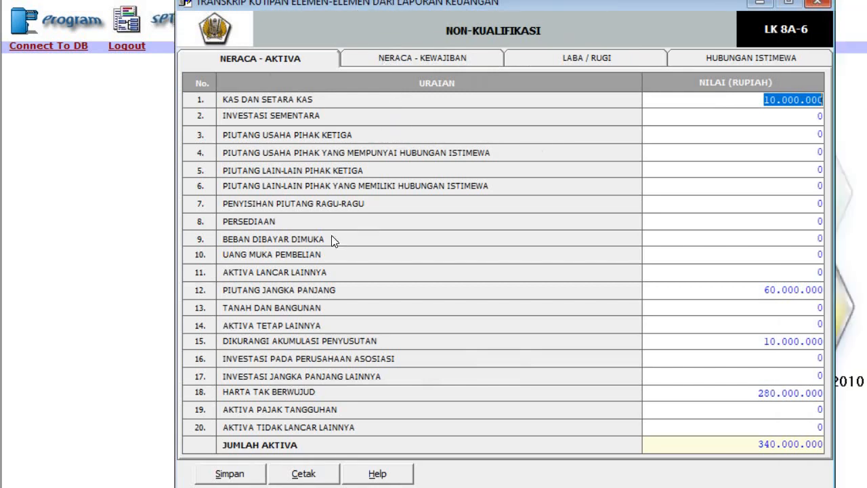
left_click(309, 474)
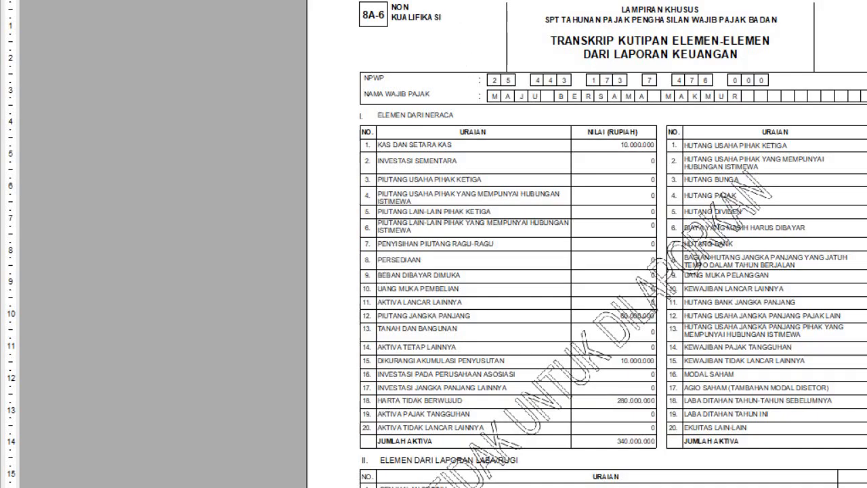
Step: Print the transcript to file with Microsoft Print to PDF, named the taxpayer code plus 'LK'
left_click_drag(583, 9, 586, 27)
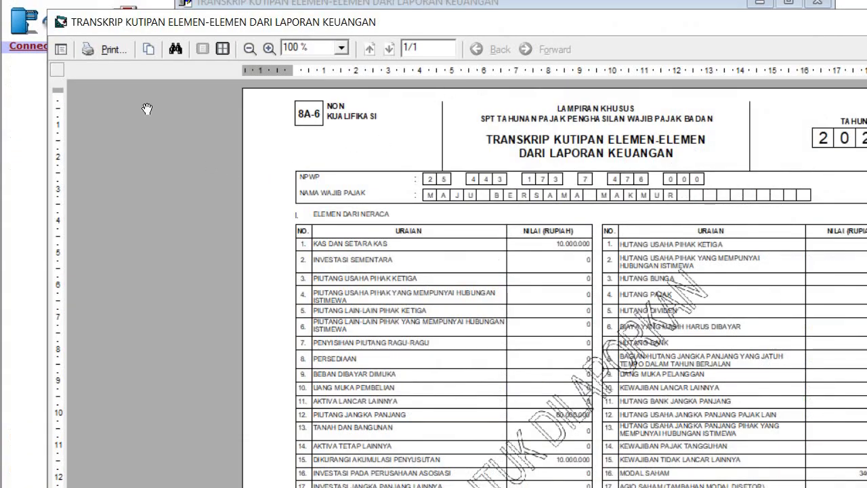
left_click(109, 49)
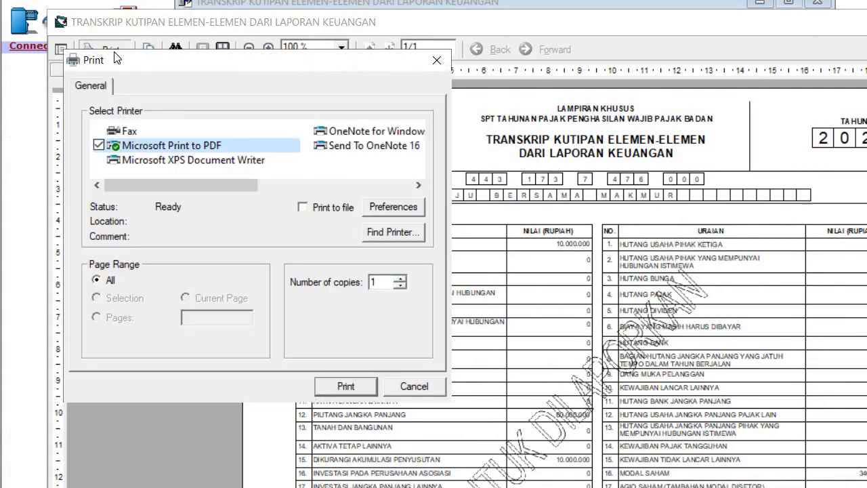
left_click(302, 208)
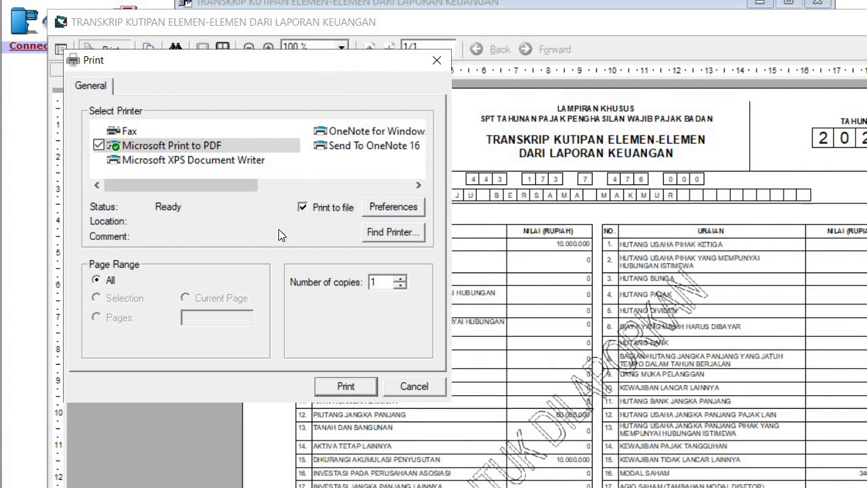
left_click(341, 386)
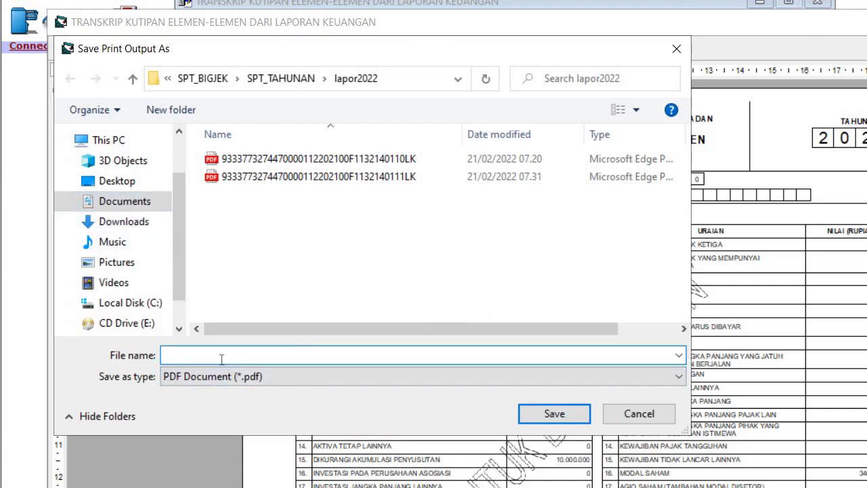
key("ctrl+v")
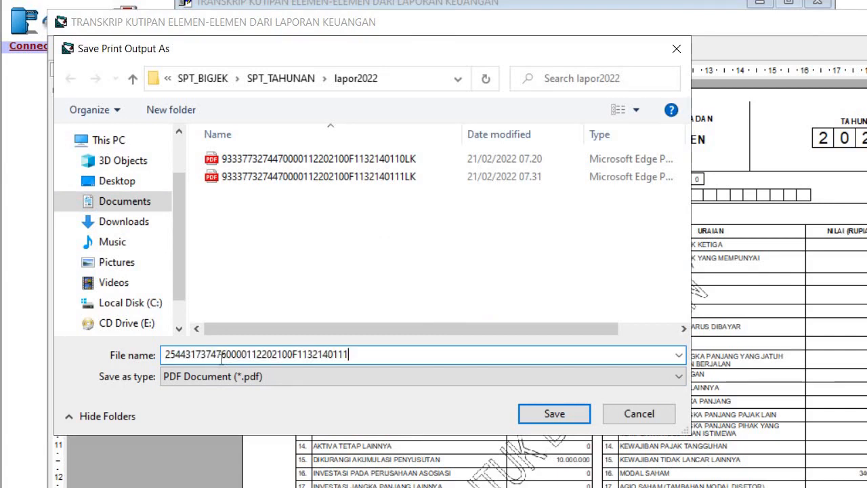
type("LK")
Step: Save the transcript PDF, then open DJP Online's Lapor e-Filing form to create a new SPT
left_click(554, 414)
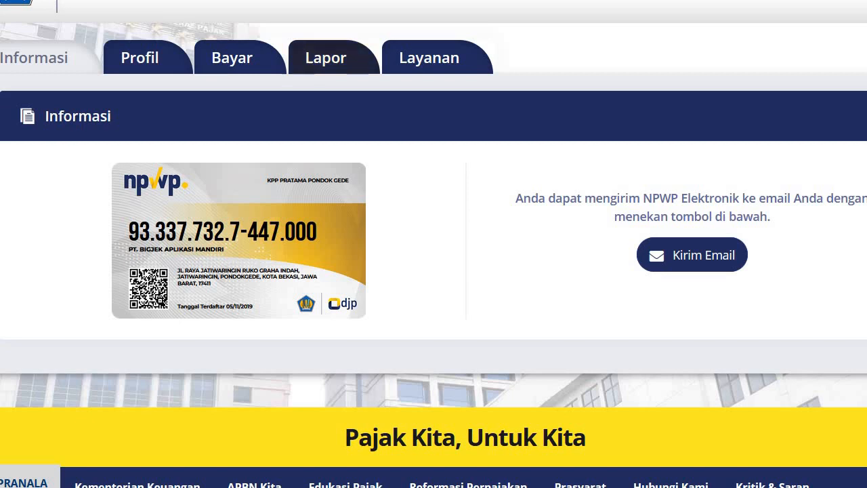
left_click(326, 58)
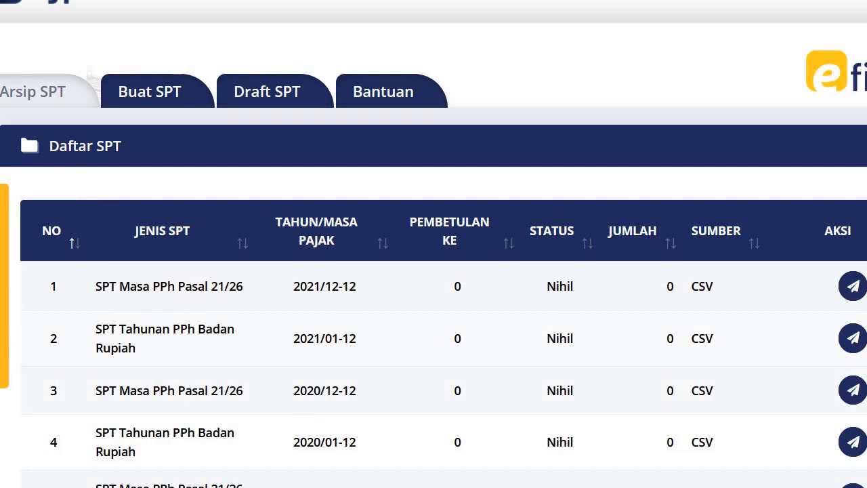
left_click(170, 94)
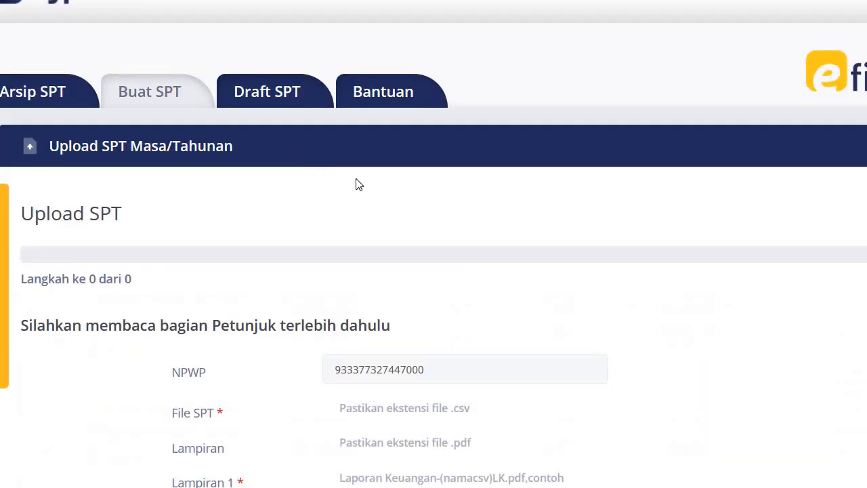